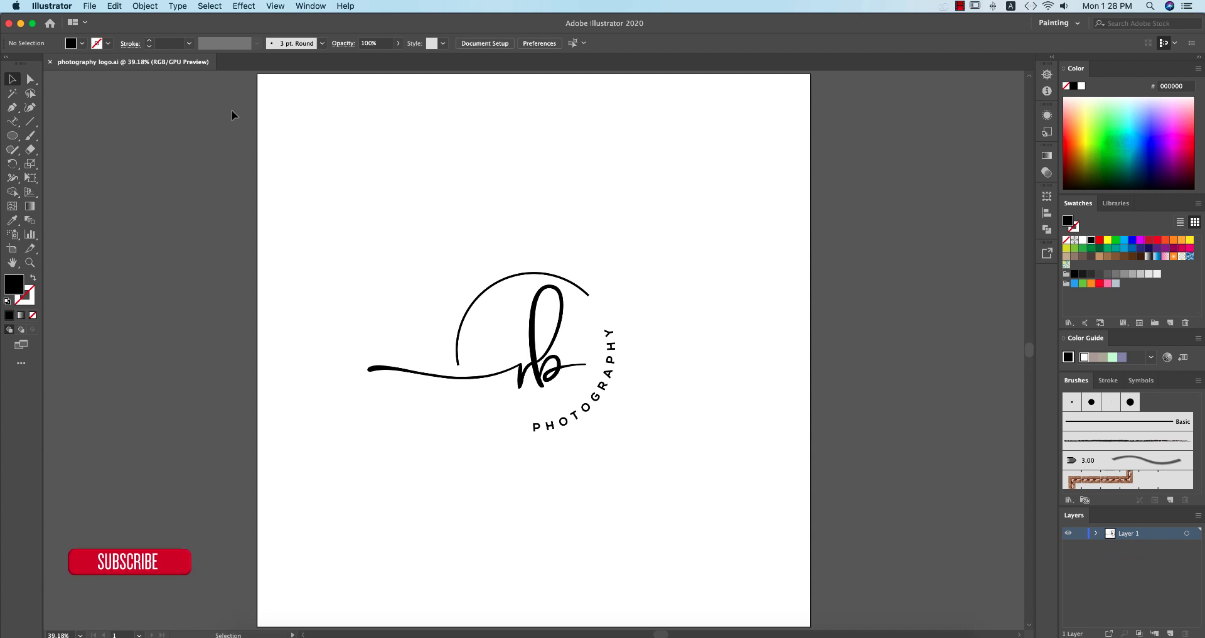
# - Create a new 2000 × 2000 px document from File > New, named 'photo logo'
pyautogui.click(90, 7)
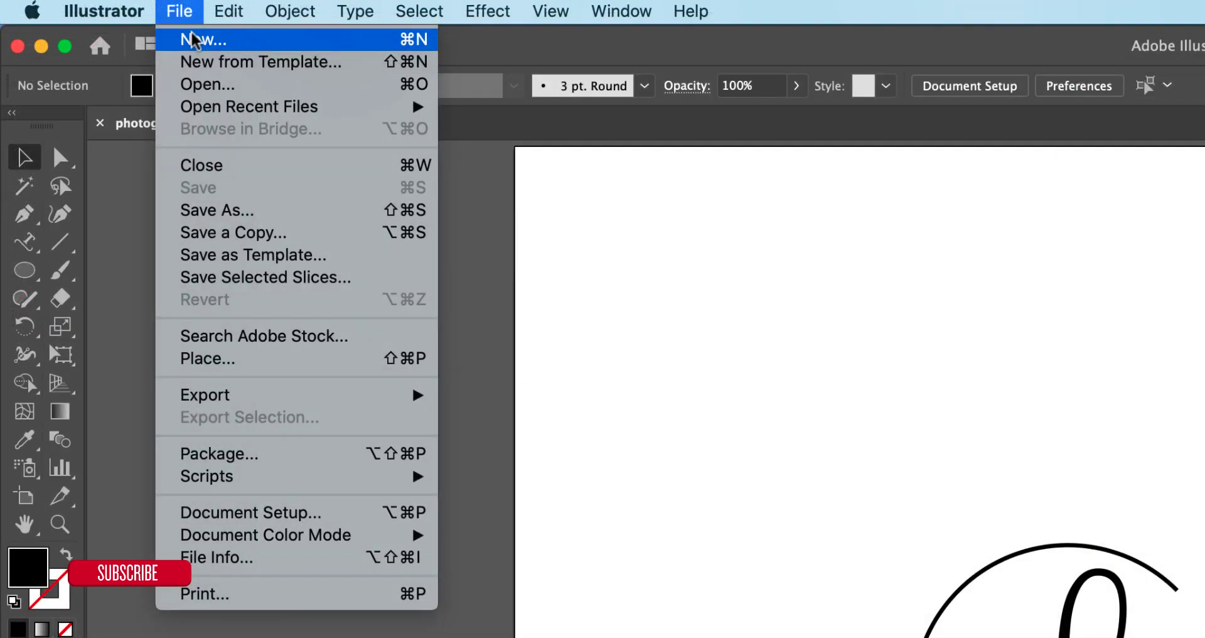
pyautogui.click(195, 41)
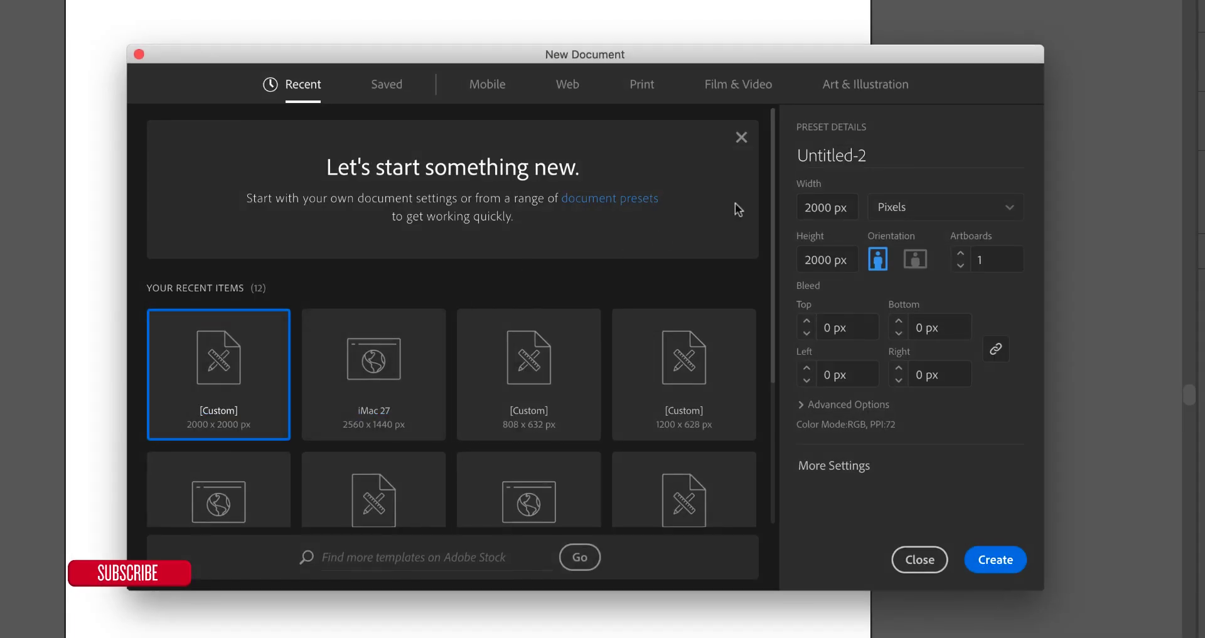
pyautogui.write('photo l')
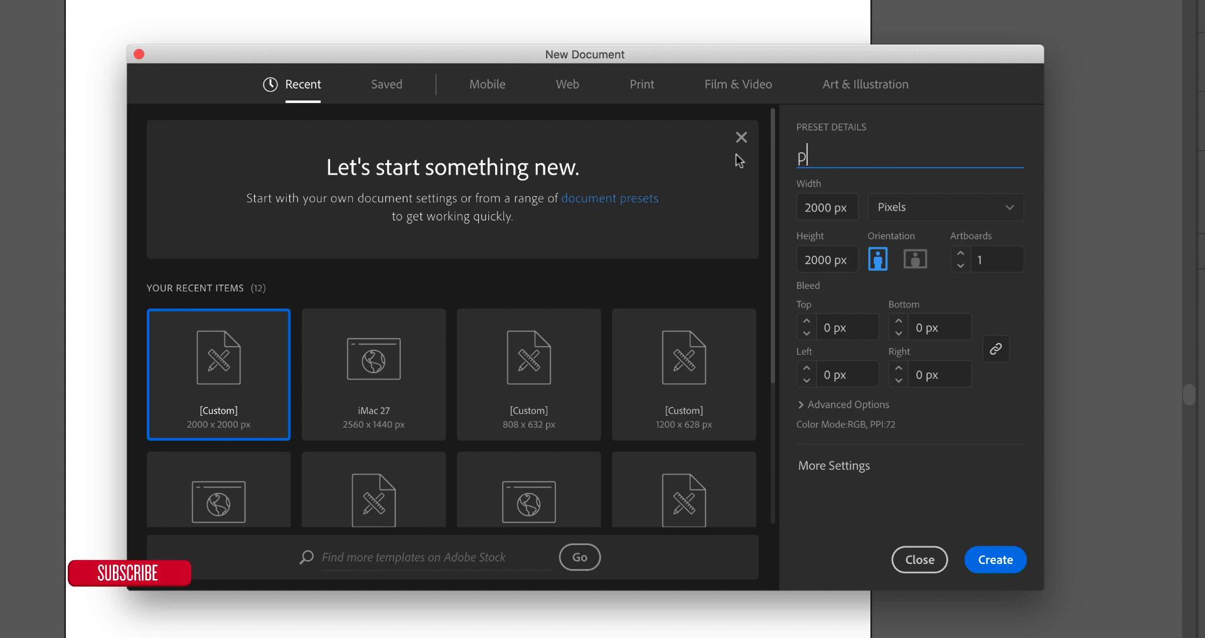
pyautogui.write('og')
pyautogui.press('BackSpace')
pyautogui.press('BackSpace')
pyautogui.write('ogo')
pyautogui.click(996, 559)
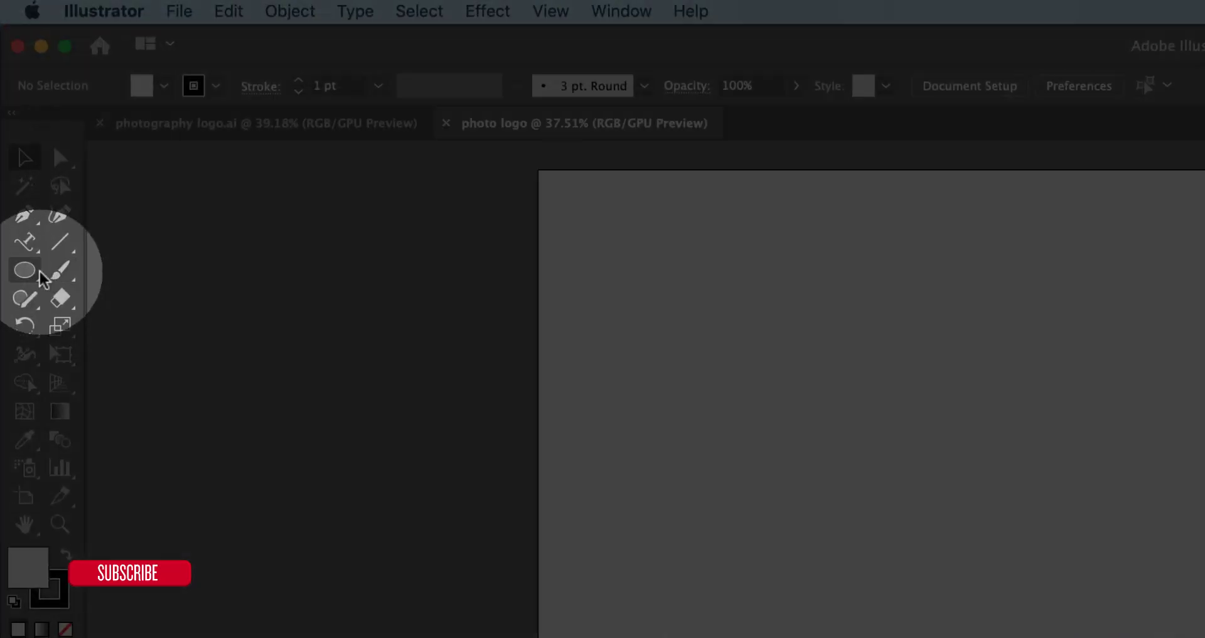
# - Draw a circle from its centre with no fill and a 4 pt stroke
pyautogui.moveTo(39, 275); pyautogui.dragTo(100, 326)
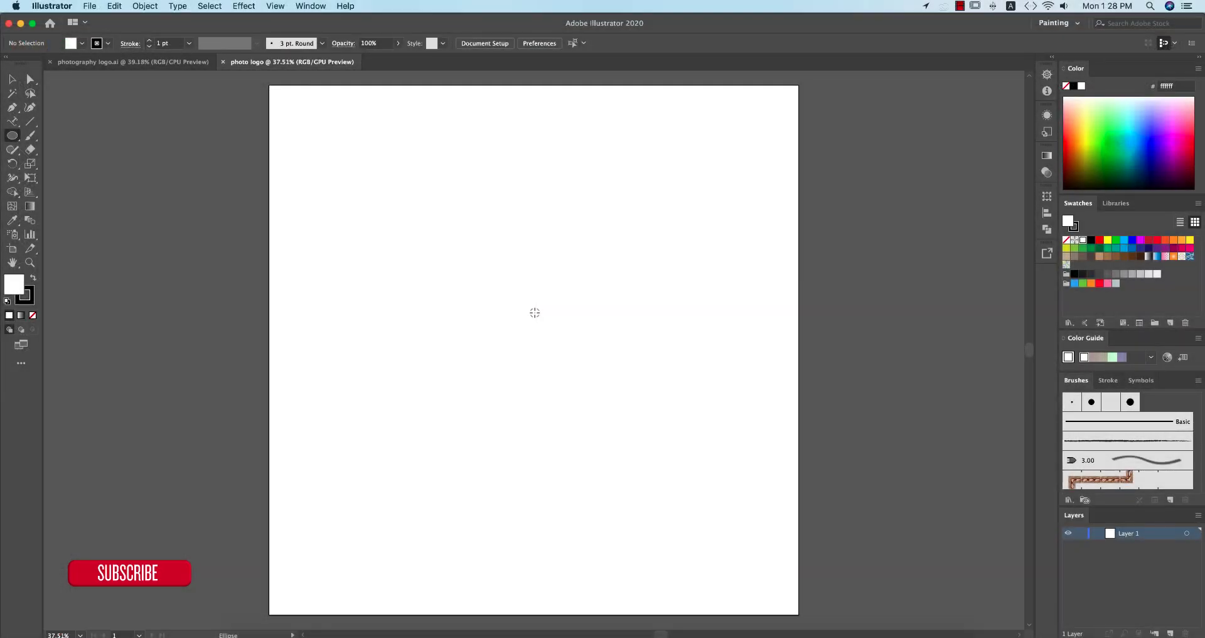
pyautogui.moveTo(547, 339); pyautogui.dragTo(625, 403)
pyautogui.click(7, 66)
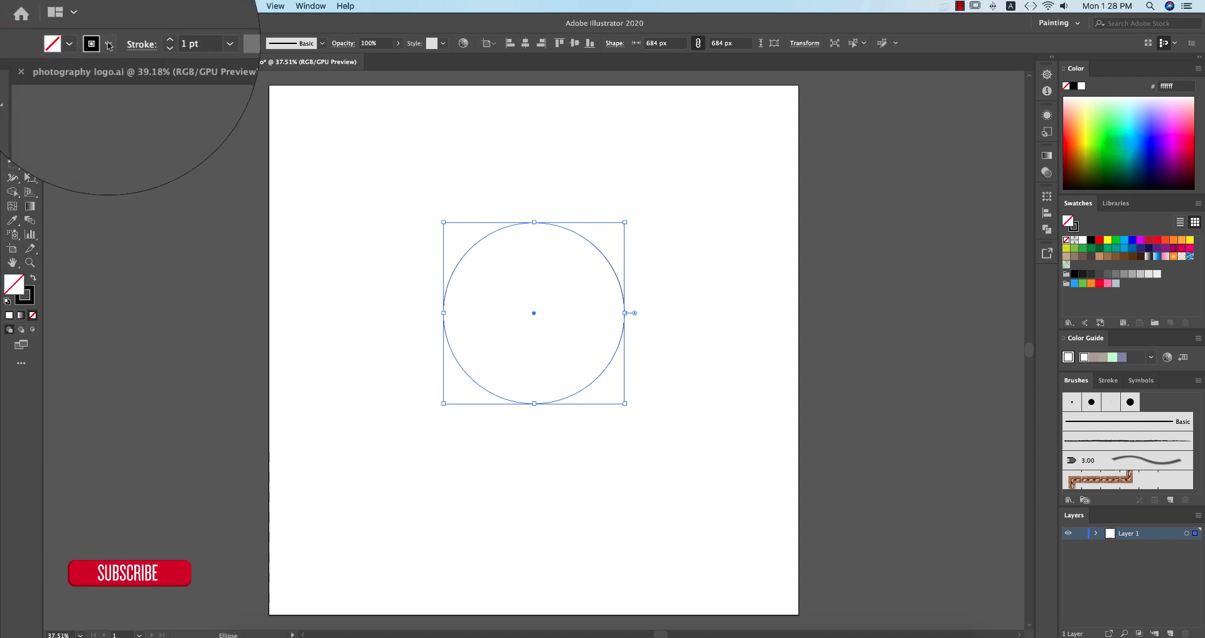
pyautogui.click(188, 43)
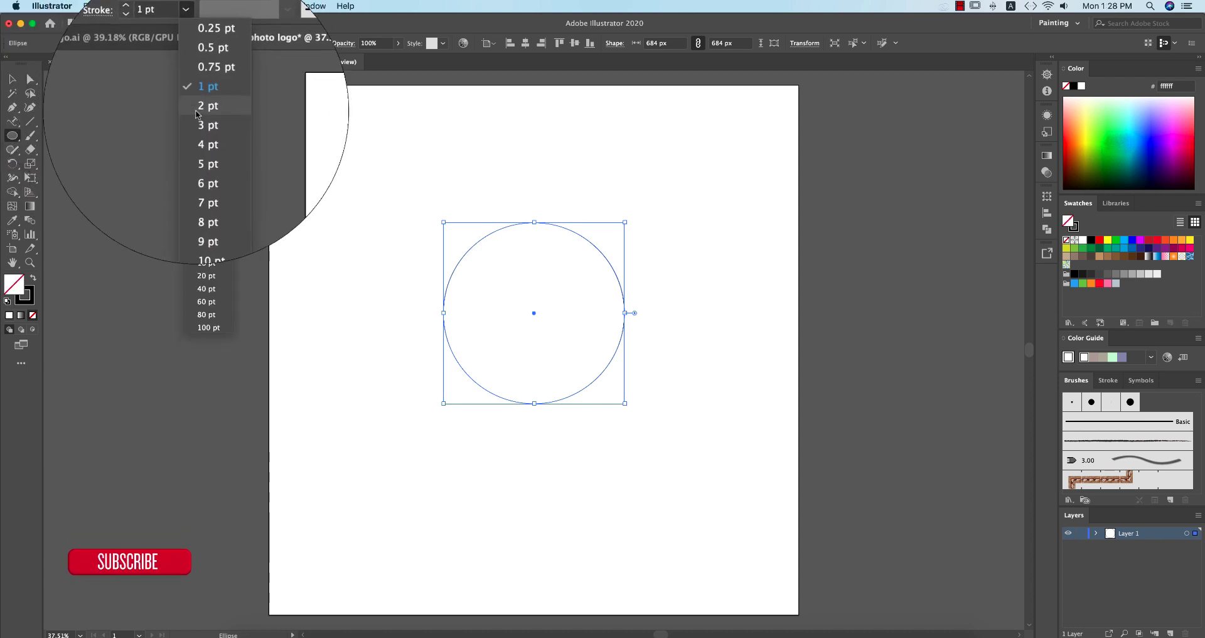
pyautogui.click(203, 135)
# - Centre the circle on the artboard
pyautogui.click(12, 78)
pyautogui.click(648, 354)
pyautogui.moveTo(439, 213); pyautogui.dragTo(649, 405)
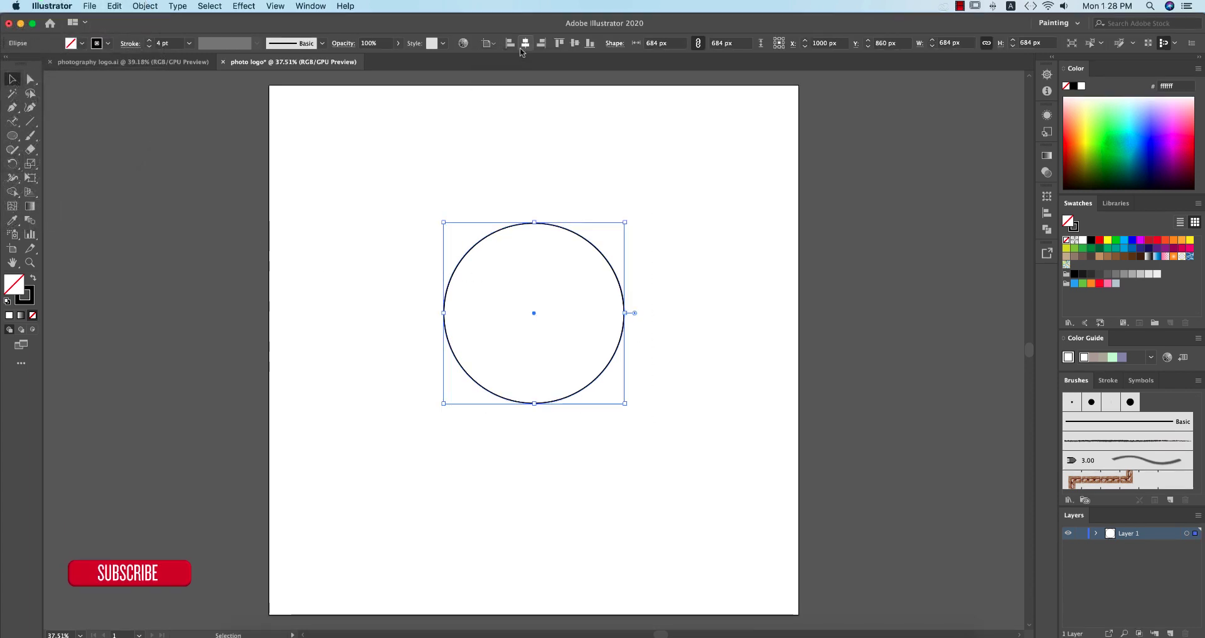
pyautogui.click(702, 228)
pyautogui.moveTo(369, 260); pyautogui.dragTo(677, 484)
pyautogui.click(678, 484)
# - Turn on View > Snap to Pixel and keep the Painting workspace
pyautogui.click(275, 6)
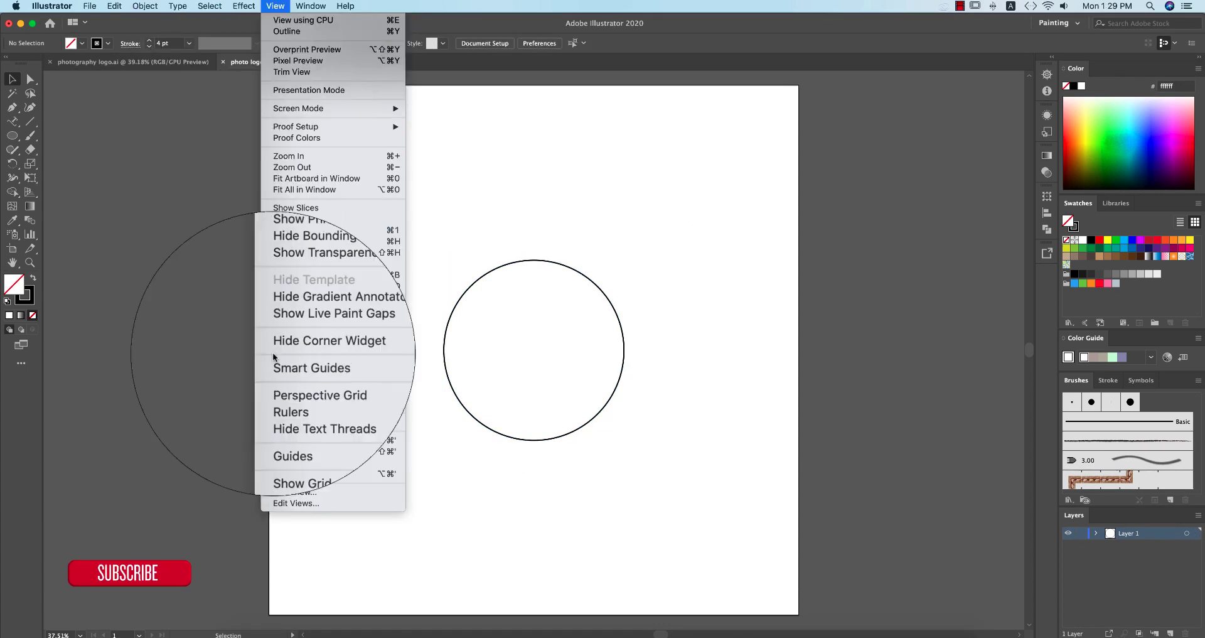
pyautogui.click(278, 469)
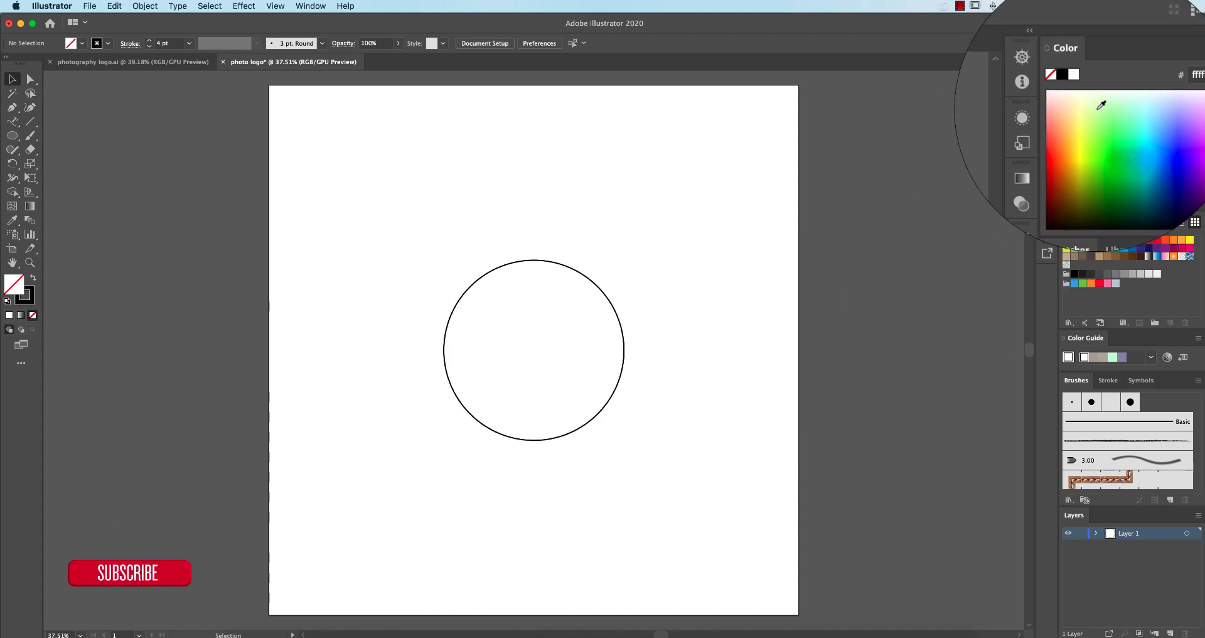
pyautogui.click(1060, 23)
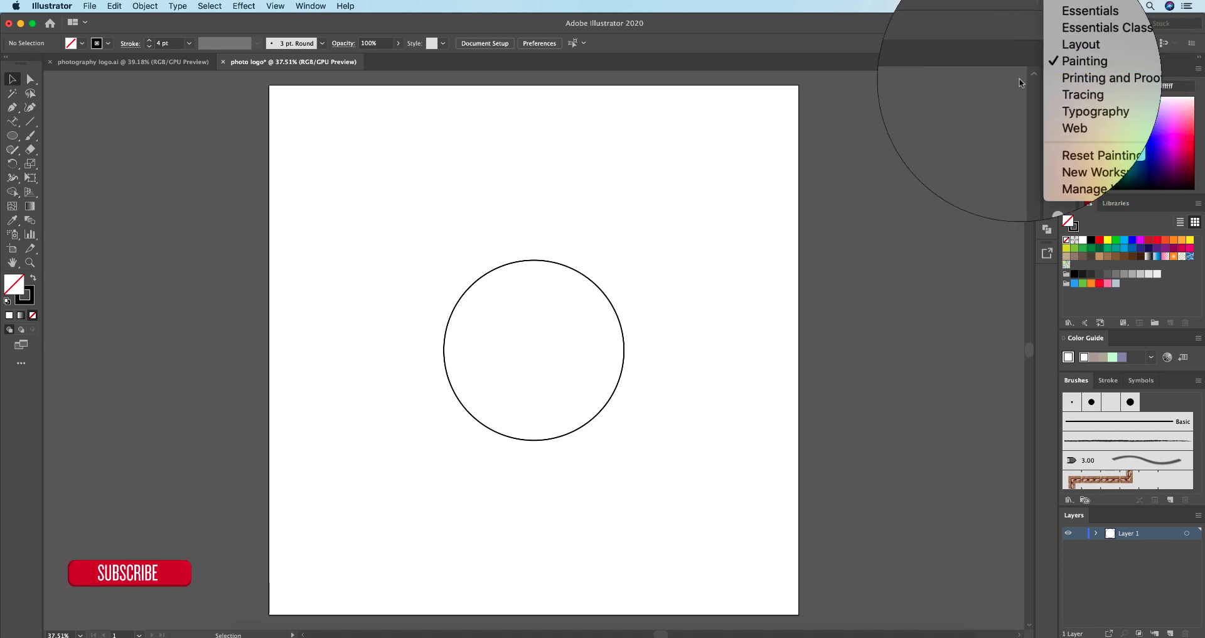
pyautogui.click(1068, 68)
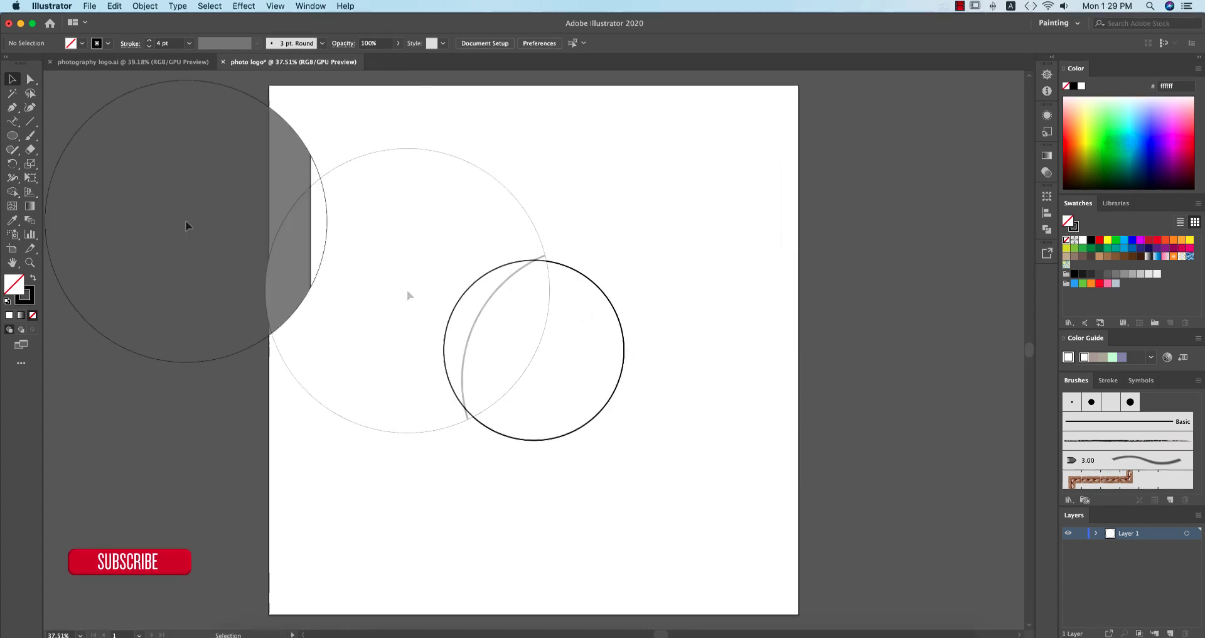
# - Place an rb text object on the artboard at 72 pt
pyautogui.click(12, 121)
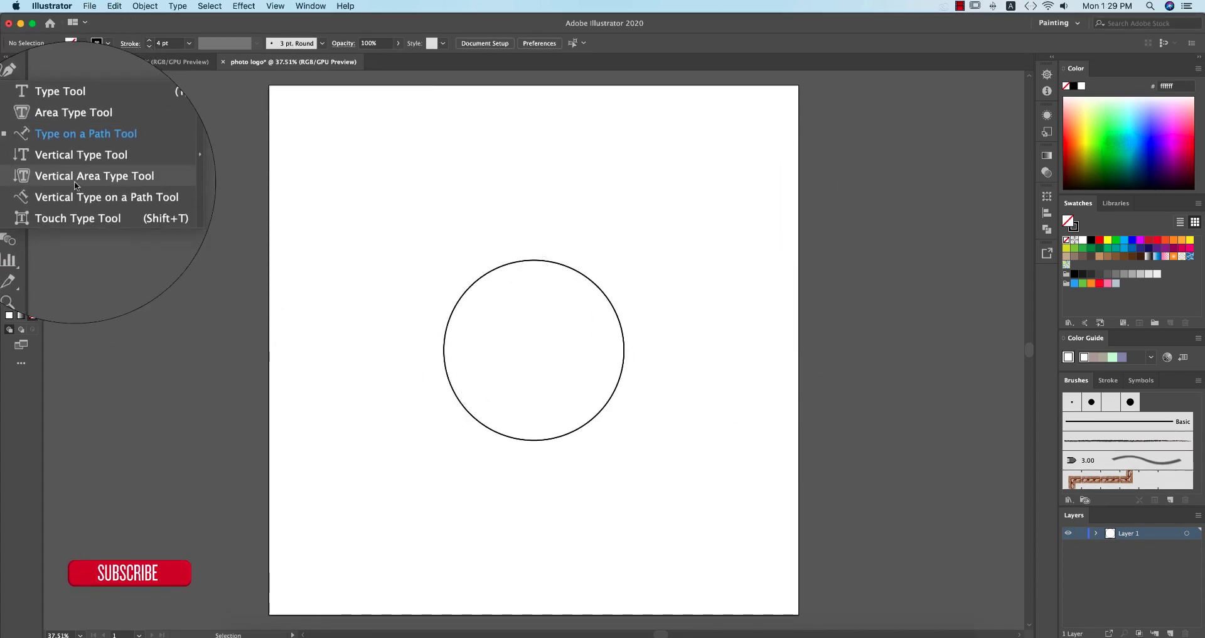
pyautogui.click(39, 122)
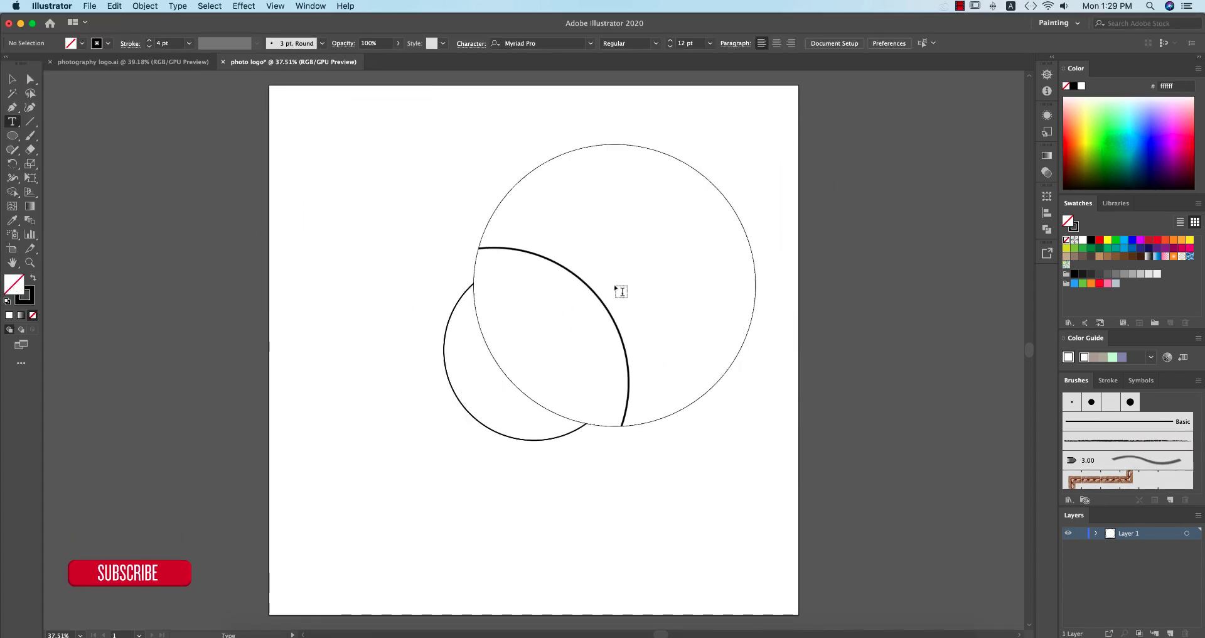
pyautogui.click(338, 224)
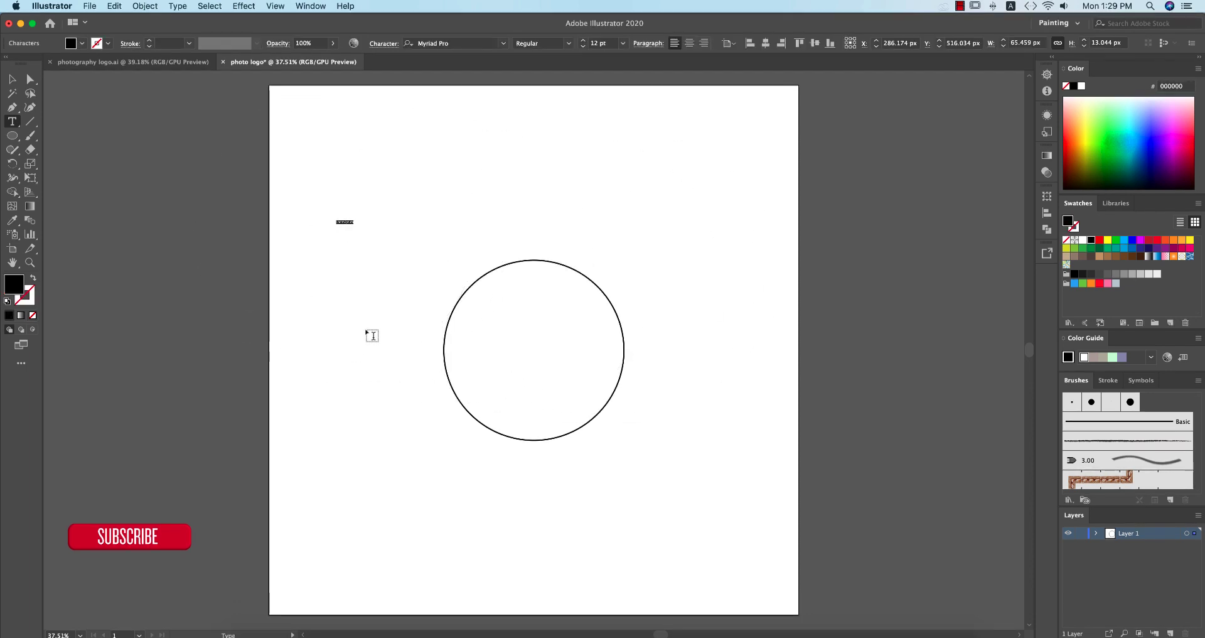
pyautogui.click(623, 43)
pyautogui.click(636, 253)
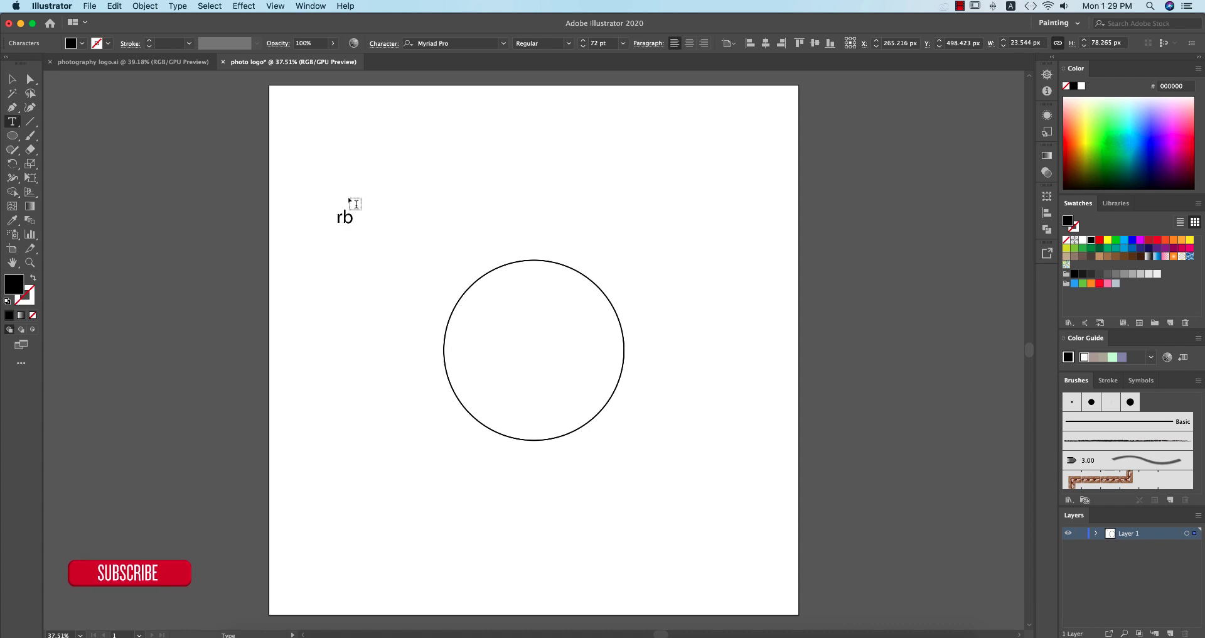
# - Enlarge rb to about 457 pt, move it right of the circle, and apply hellogalleria
pyautogui.click(12, 80)
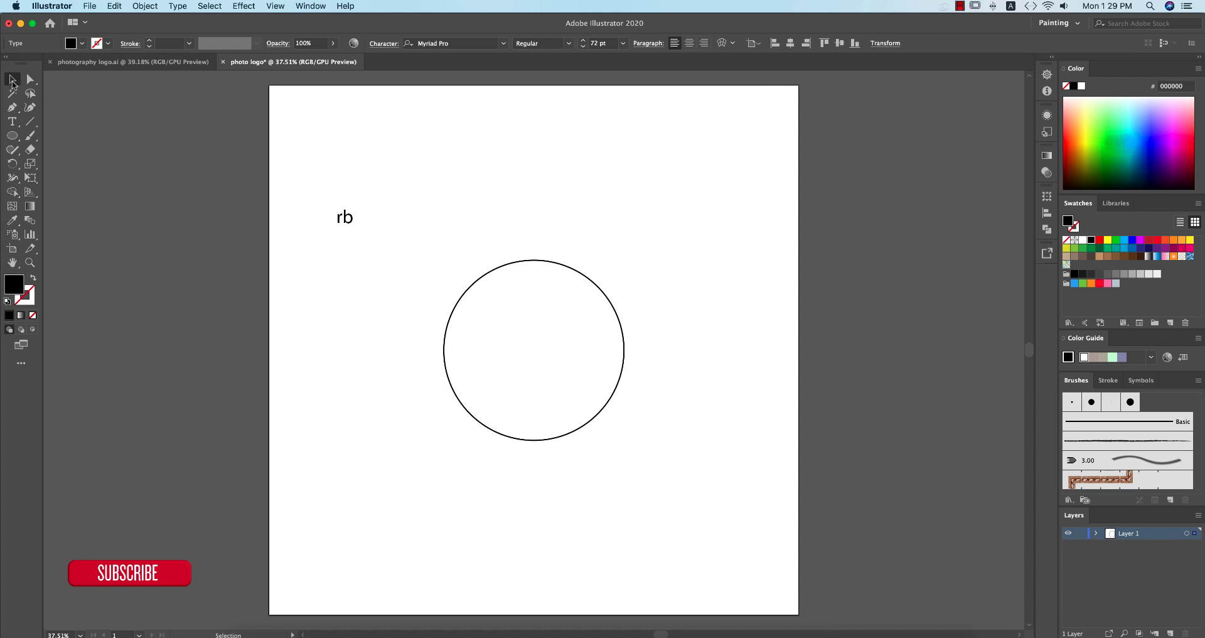
pyautogui.moveTo(356, 229); pyautogui.dragTo(445, 338)
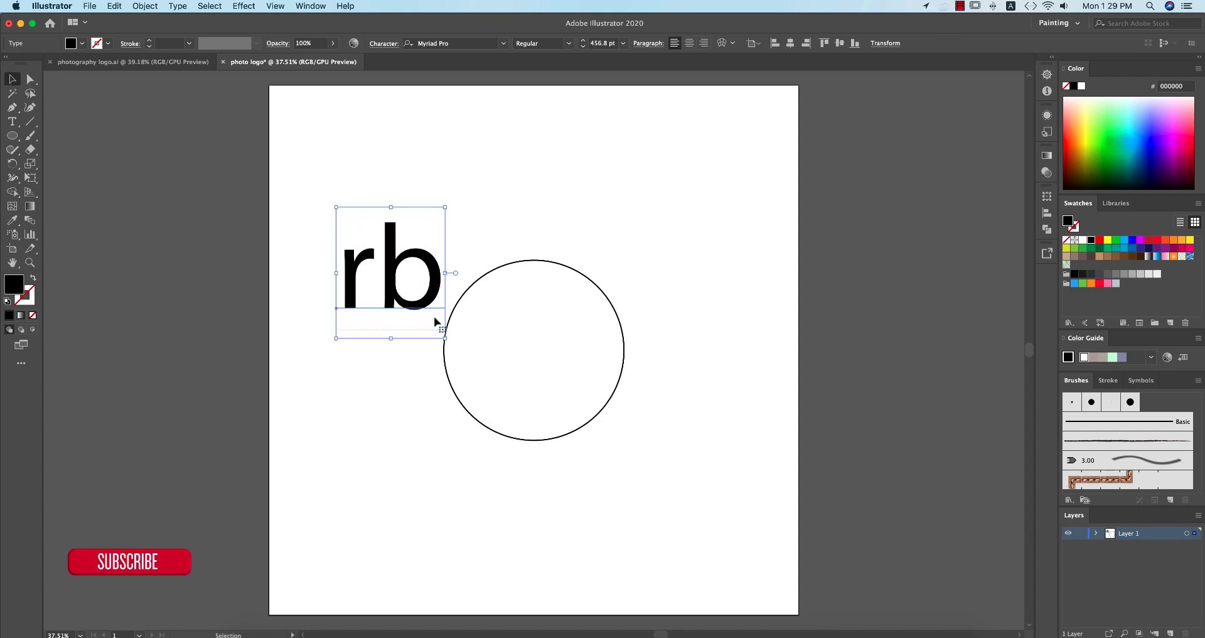
pyautogui.moveTo(410, 290); pyautogui.dragTo(733, 312)
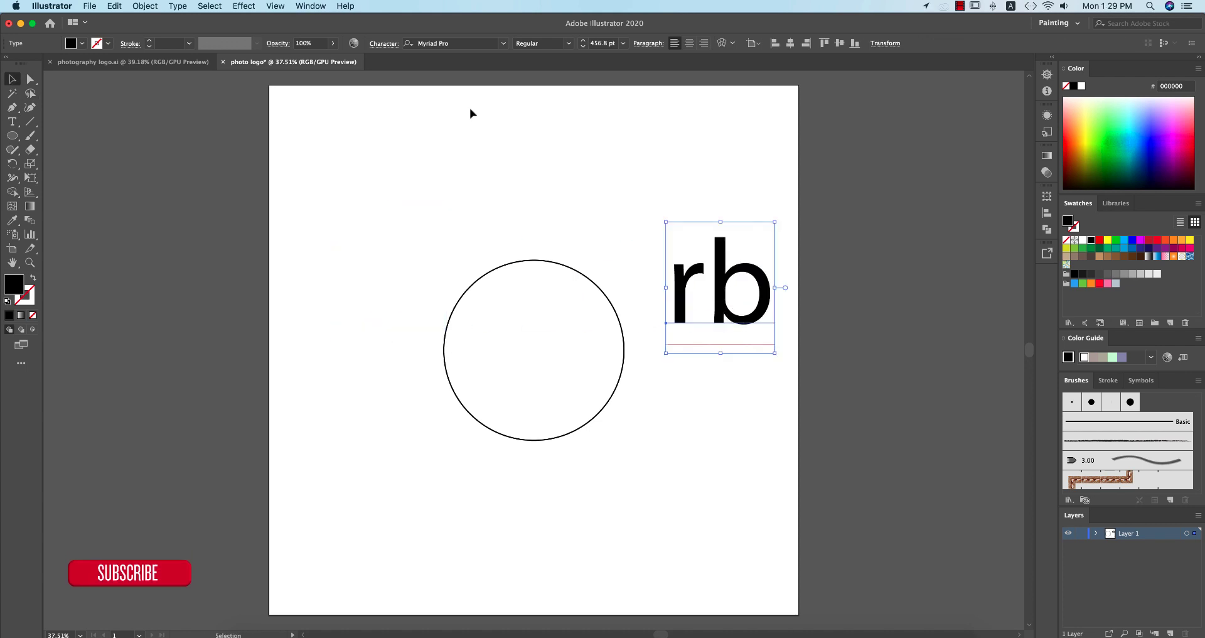
pyautogui.click(503, 44)
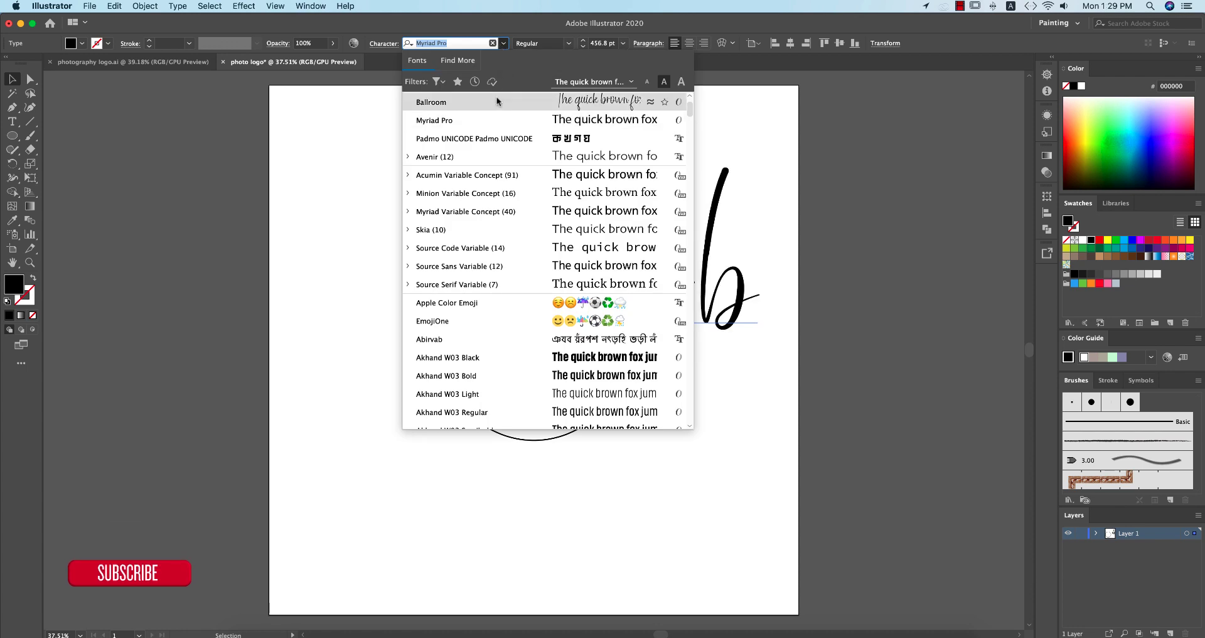
pyautogui.scroll(3, 497, 102)
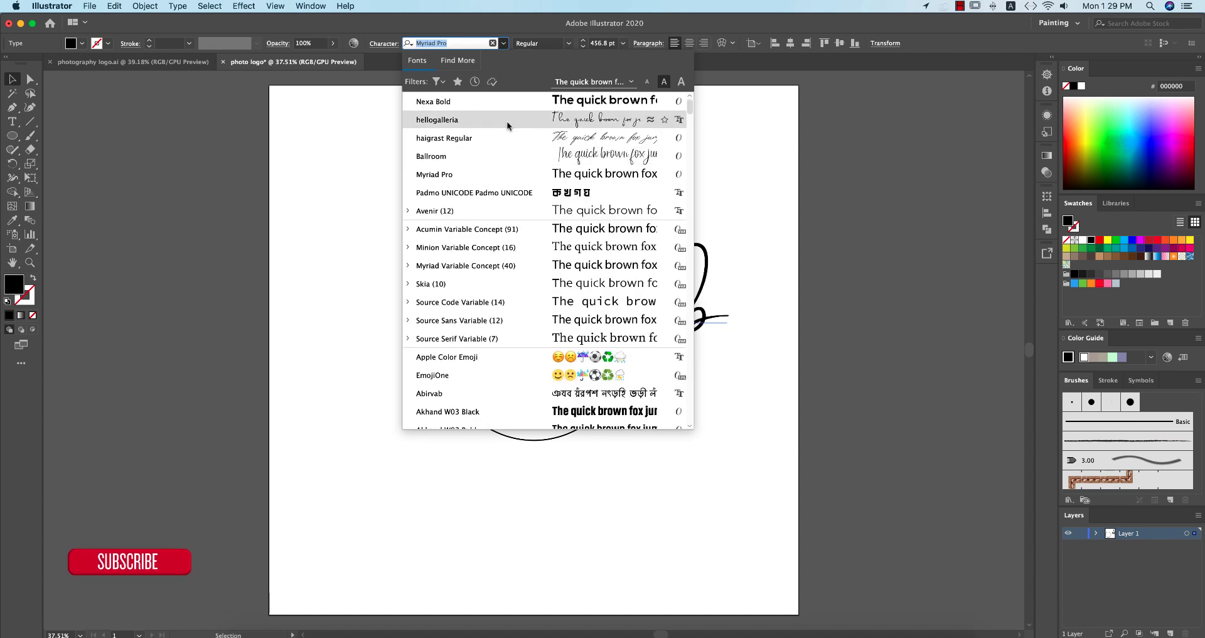
pyautogui.click(507, 121)
pyautogui.doubleClick(686, 330)
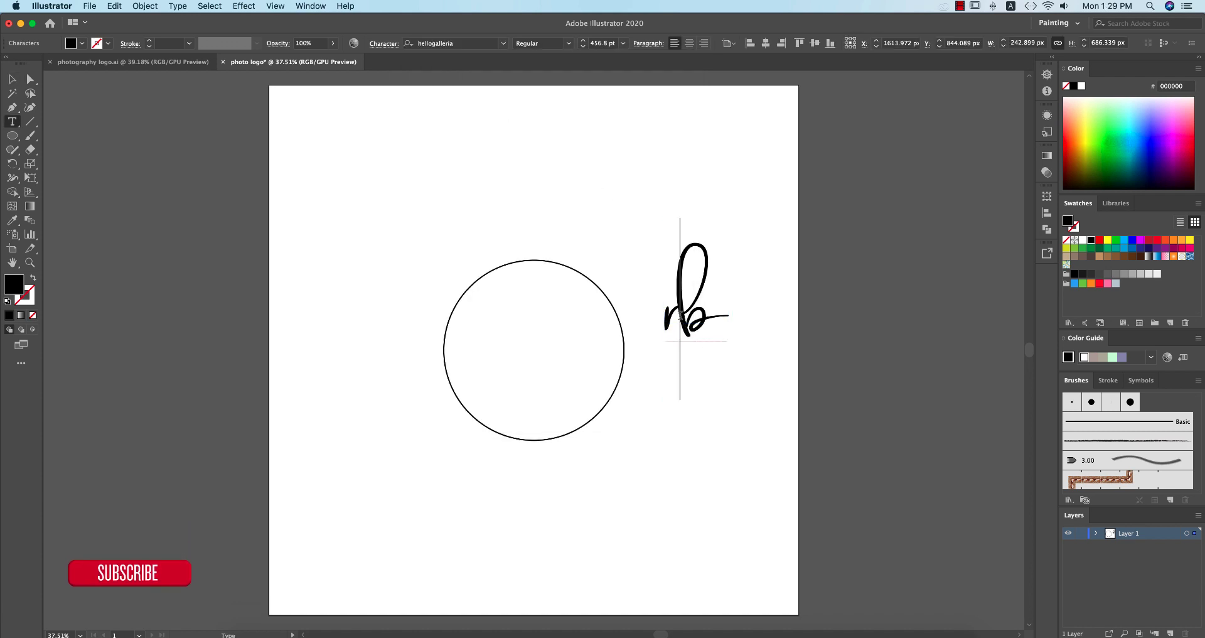
# - Swap the r and b for their long swash alternate glyphs
pyautogui.moveTo(681, 315); pyautogui.dragTo(666, 314)
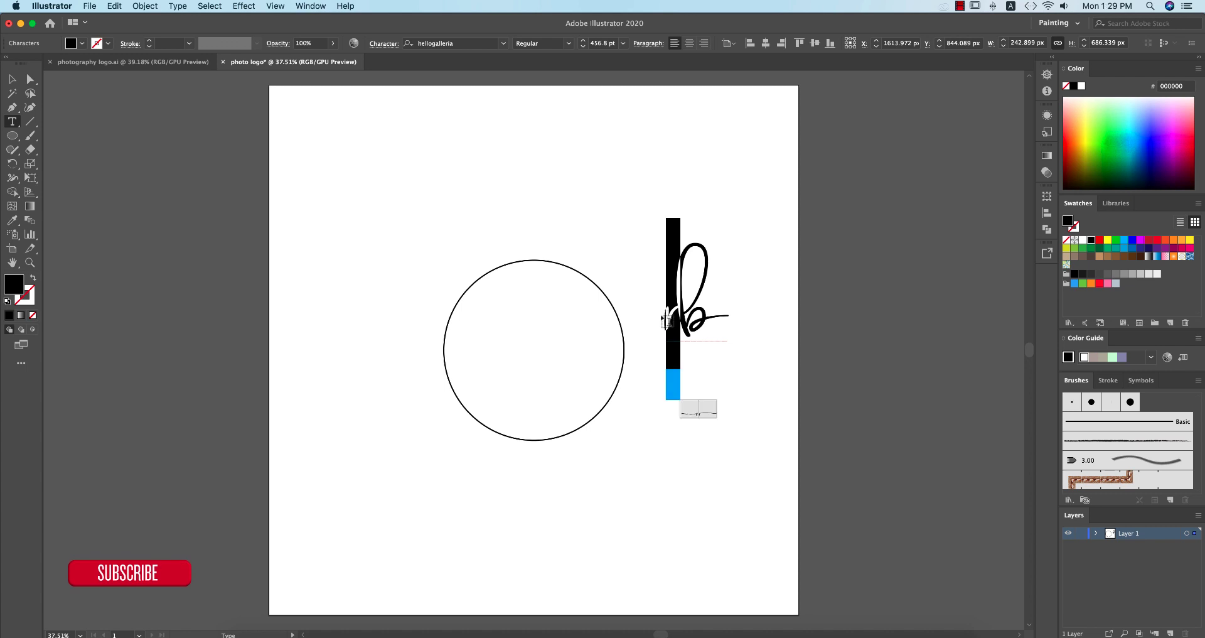
pyautogui.click(691, 411)
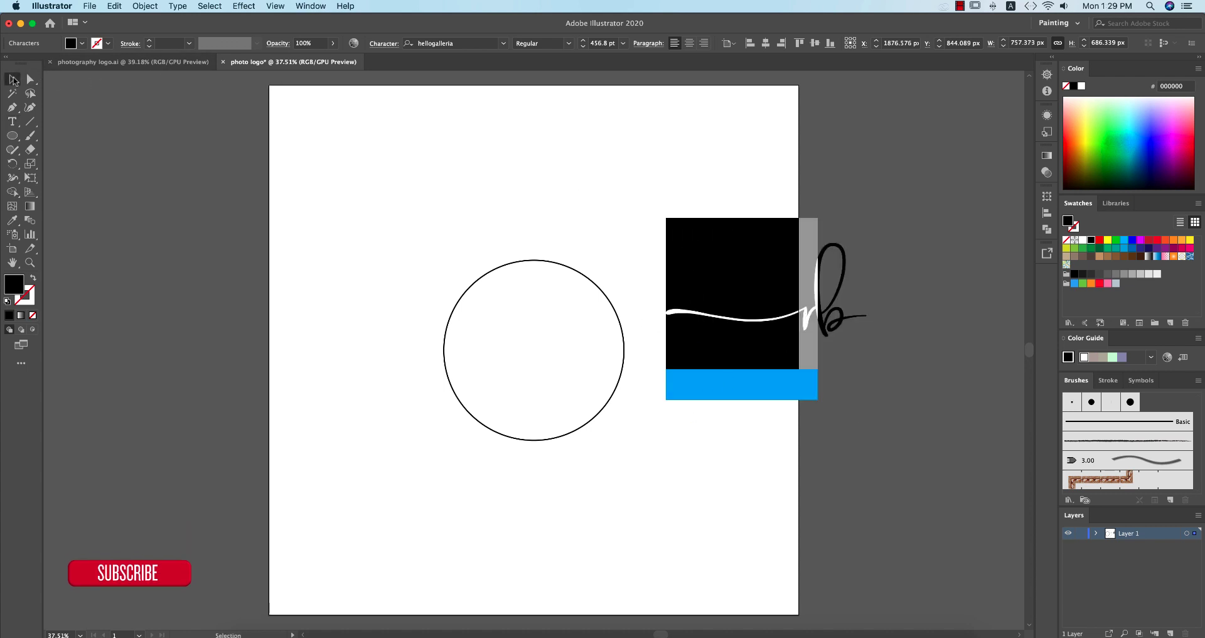
pyautogui.click(13, 79)
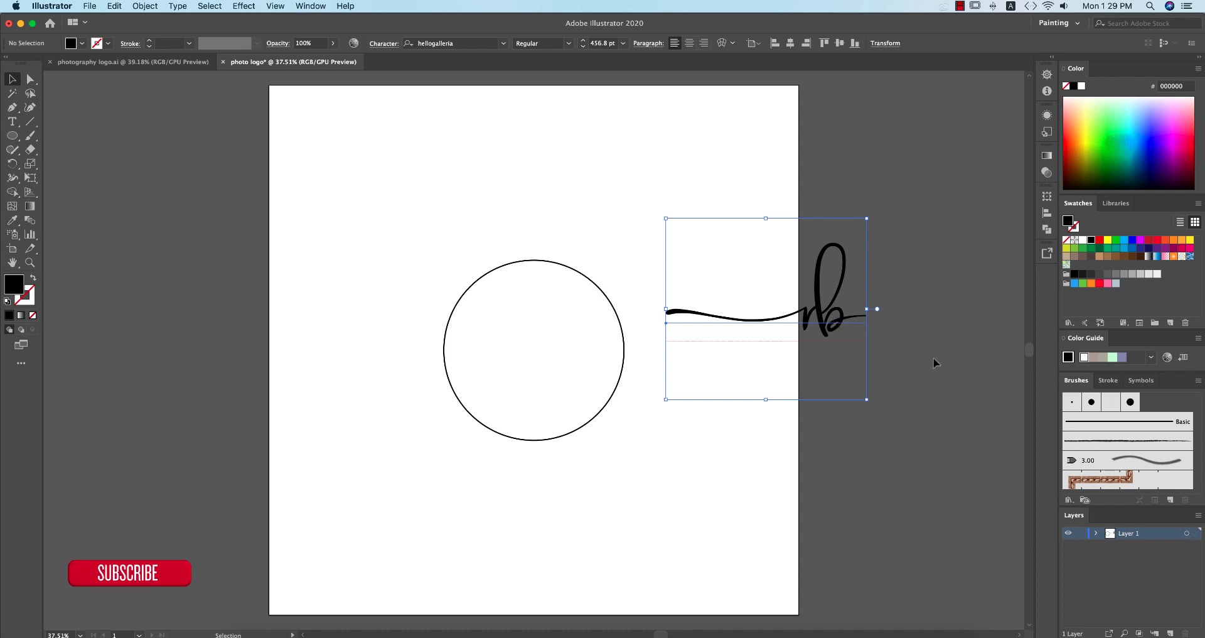
pyautogui.moveTo(826, 329); pyautogui.dragTo(709, 285)
pyautogui.doubleClick(681, 300)
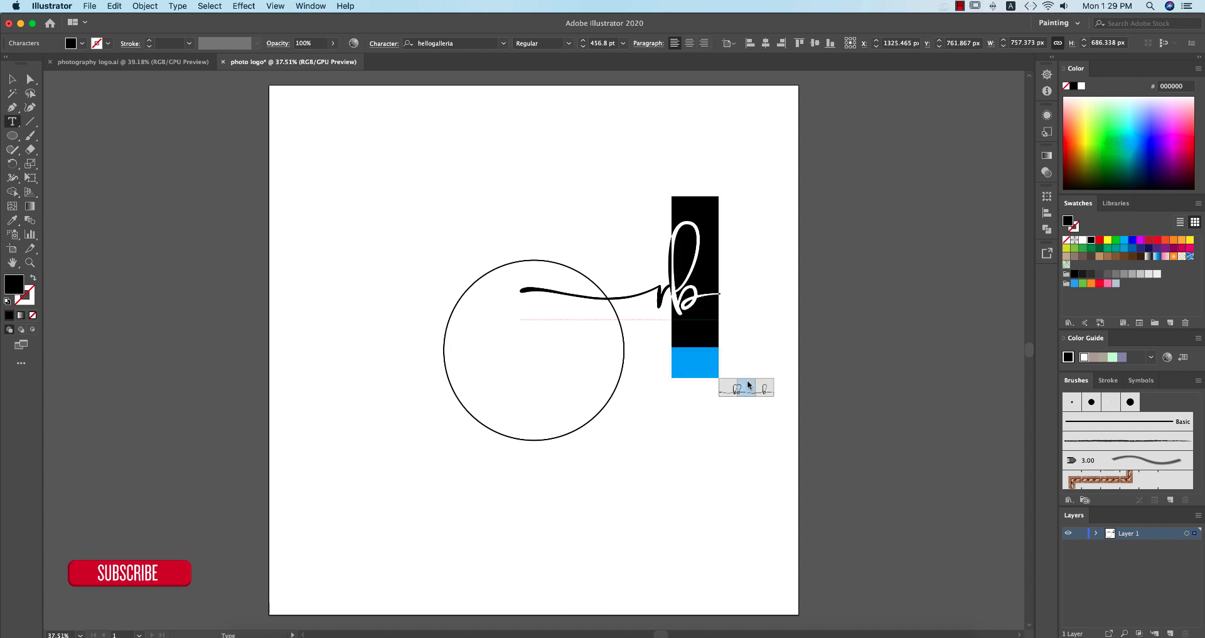
pyautogui.click(749, 386)
# - Position the swash rb lettering to the right of the circle
pyautogui.click(12, 79)
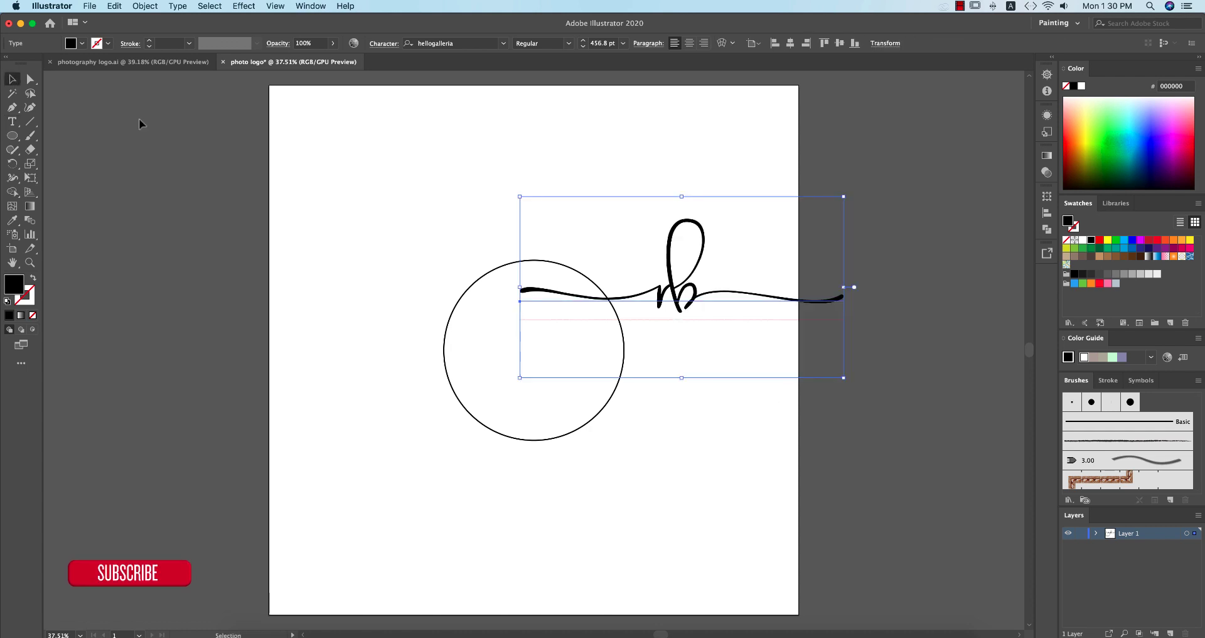
pyautogui.click(624, 317)
pyautogui.moveTo(722, 328); pyautogui.dragTo(569, 378)
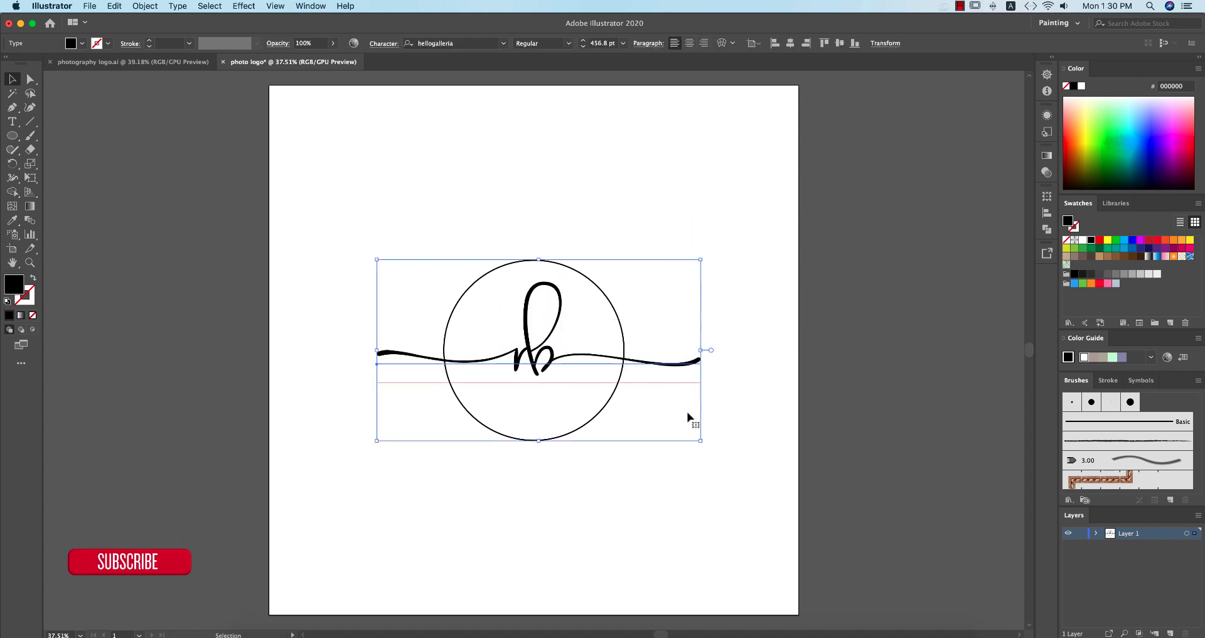
pyautogui.press('super+z')
pyautogui.press('super+z')
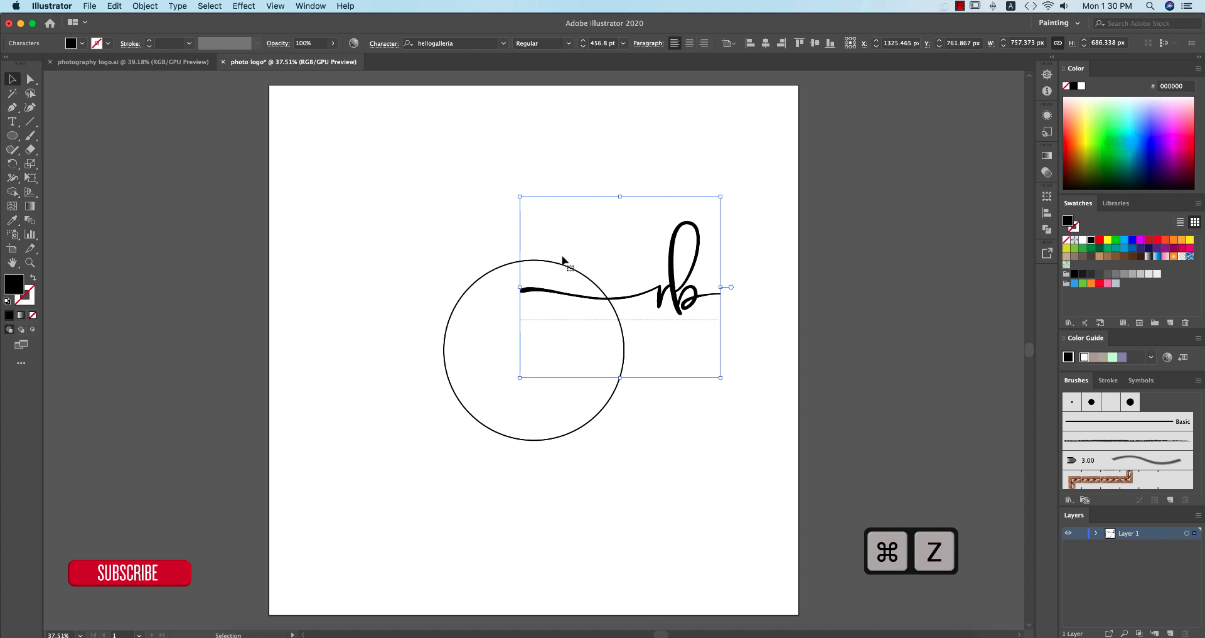
pyautogui.click(707, 329)
pyautogui.moveTo(743, 317); pyautogui.dragTo(816, 319)
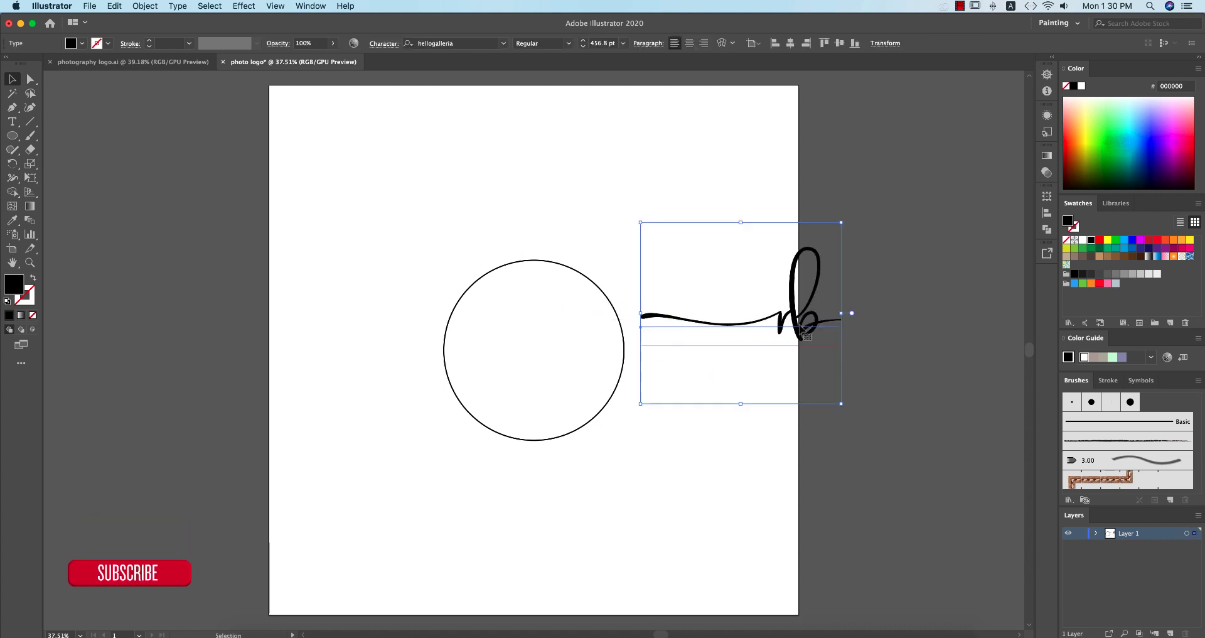
pyautogui.rightClick(802, 326)
pyautogui.click(796, 338)
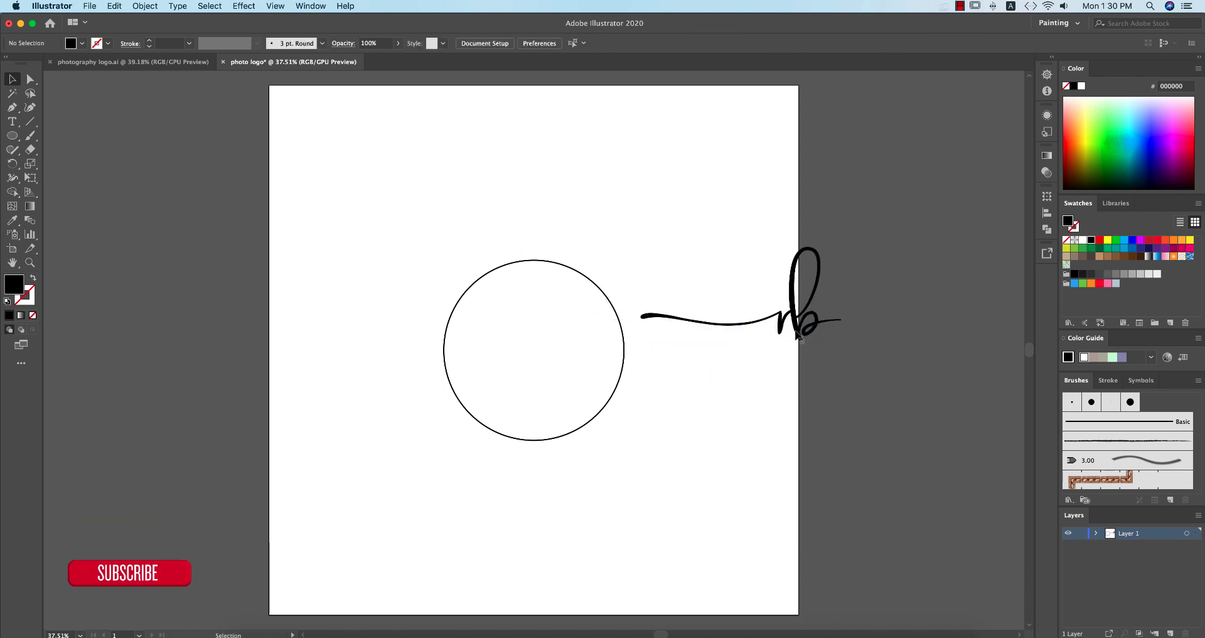
pyautogui.moveTo(732, 332); pyautogui.dragTo(731, 332)
pyautogui.click(715, 347)
pyautogui.scroll(4, 715, 347)
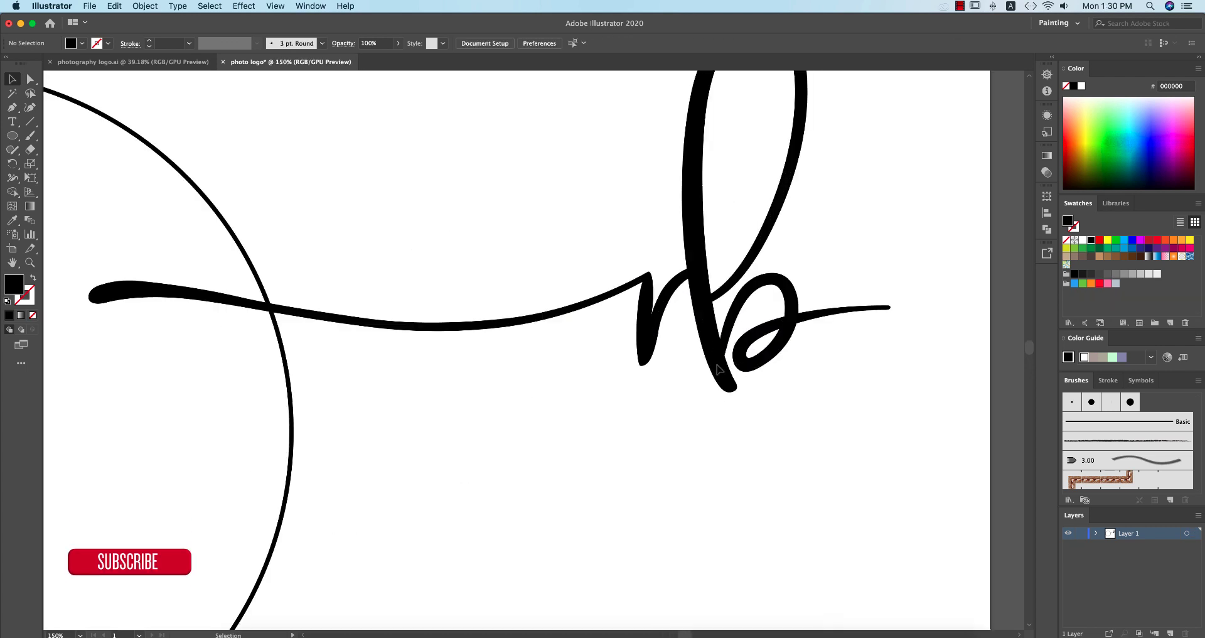
# - Lower the swash stroke inside the rb group and move the lettering into the circle
pyautogui.doubleClick(678, 303)
pyautogui.moveTo(676, 304); pyautogui.dragTo(672, 319)
pyautogui.press('super+minus')
pyautogui.press('super+minus')
pyautogui.press('super+minus')
pyautogui.press('super+minus')
pyautogui.press('Escape')
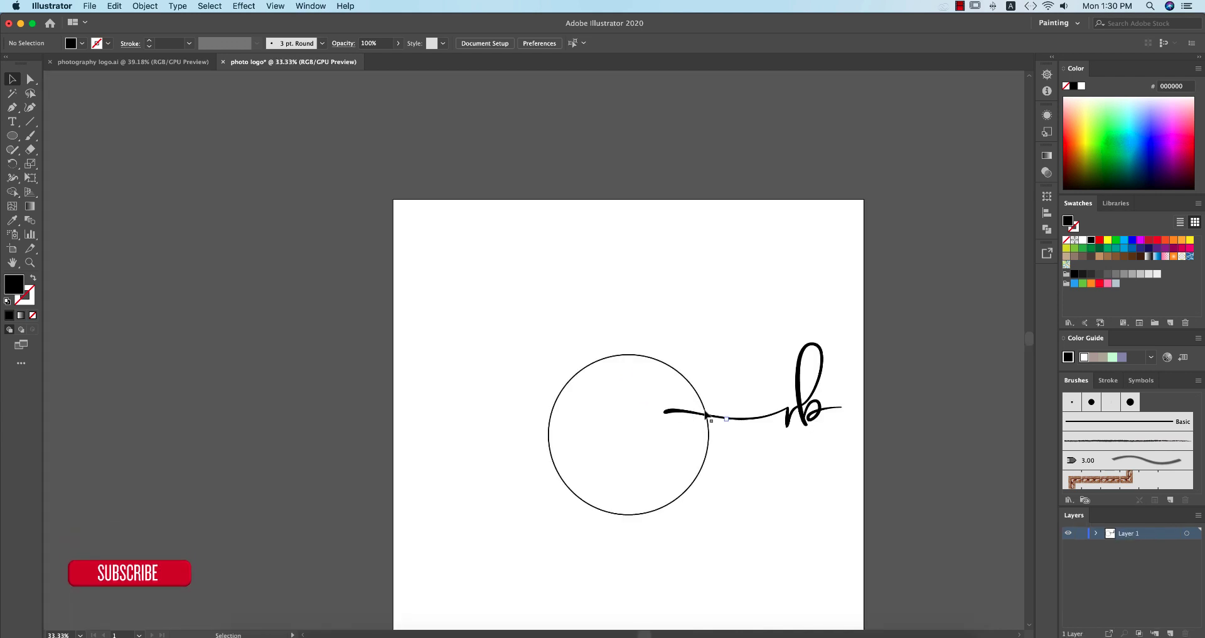
pyautogui.scroll(-3, 824, 427)
pyautogui.click(820, 365)
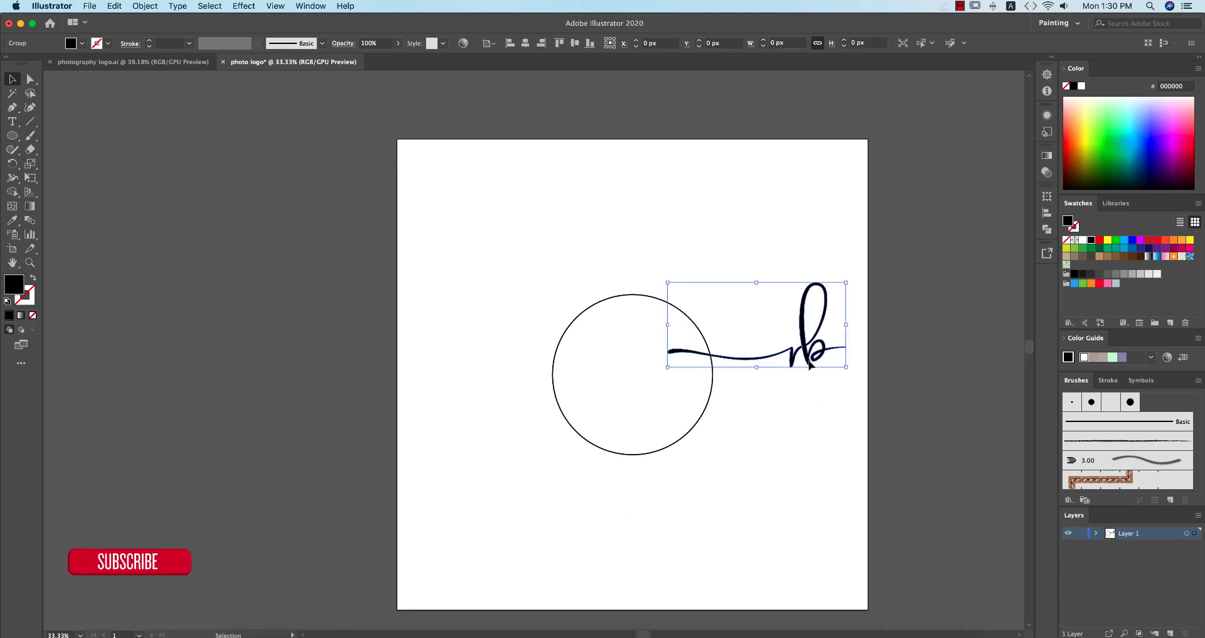
pyautogui.moveTo(636, 384); pyautogui.dragTo(638, 385)
# - Try horizontally centring lettering and circle, undo it, then select the circle
pyautogui.click(691, 398)
pyautogui.press('super+a')
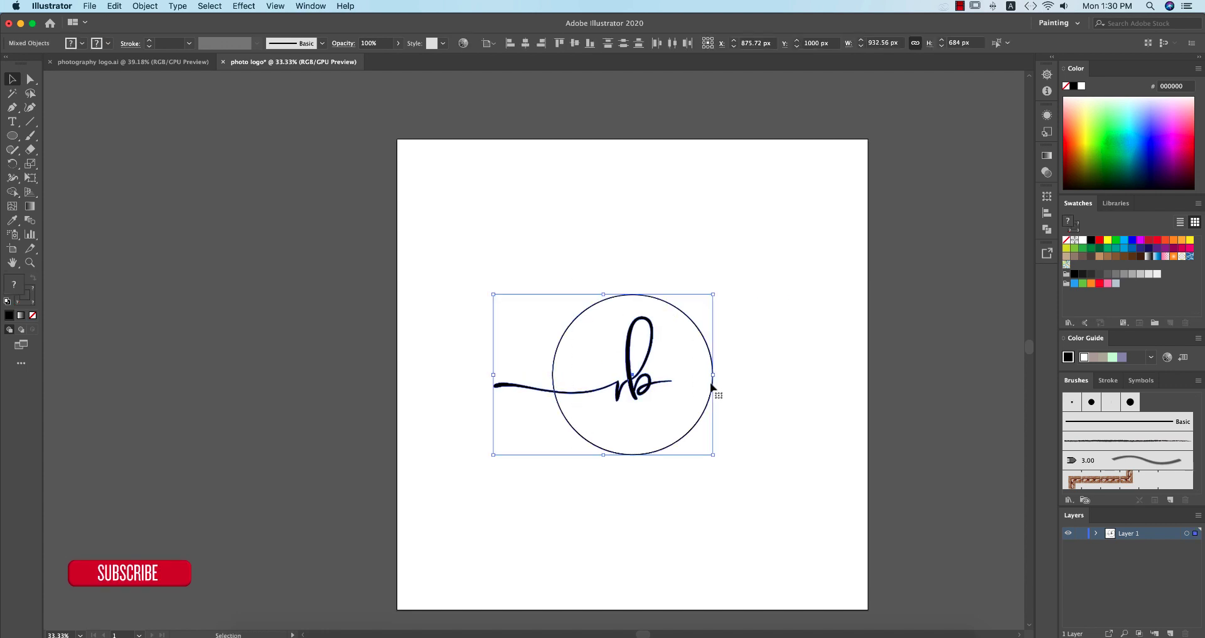
pyautogui.click(526, 43)
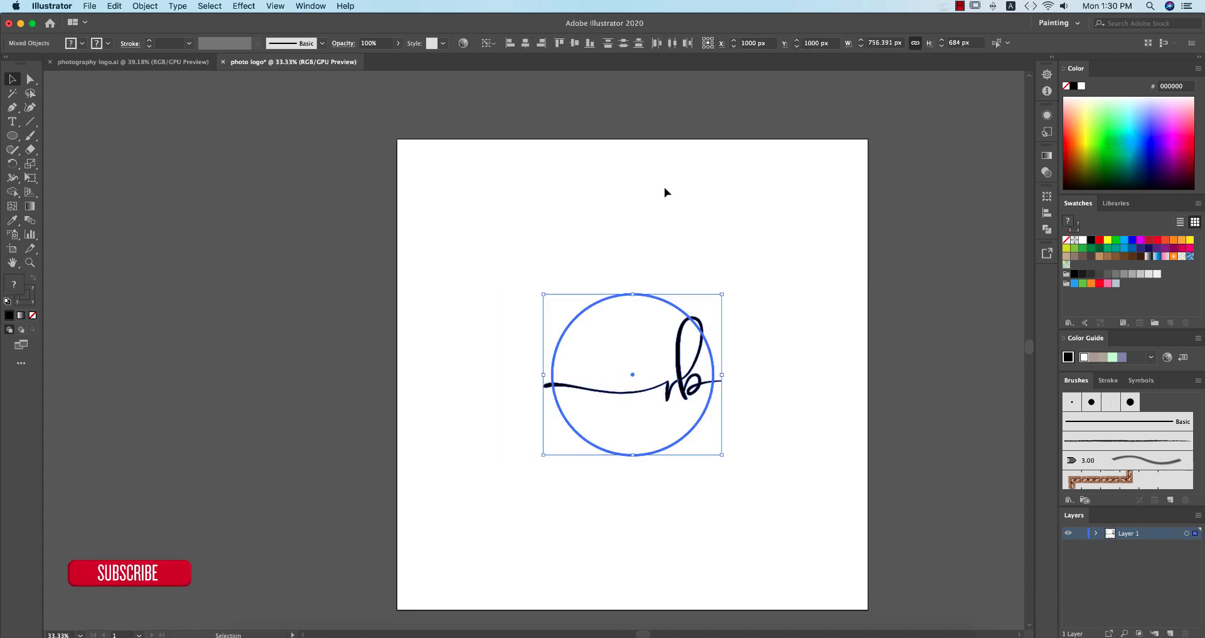
pyautogui.press('super+z')
pyautogui.click(691, 398)
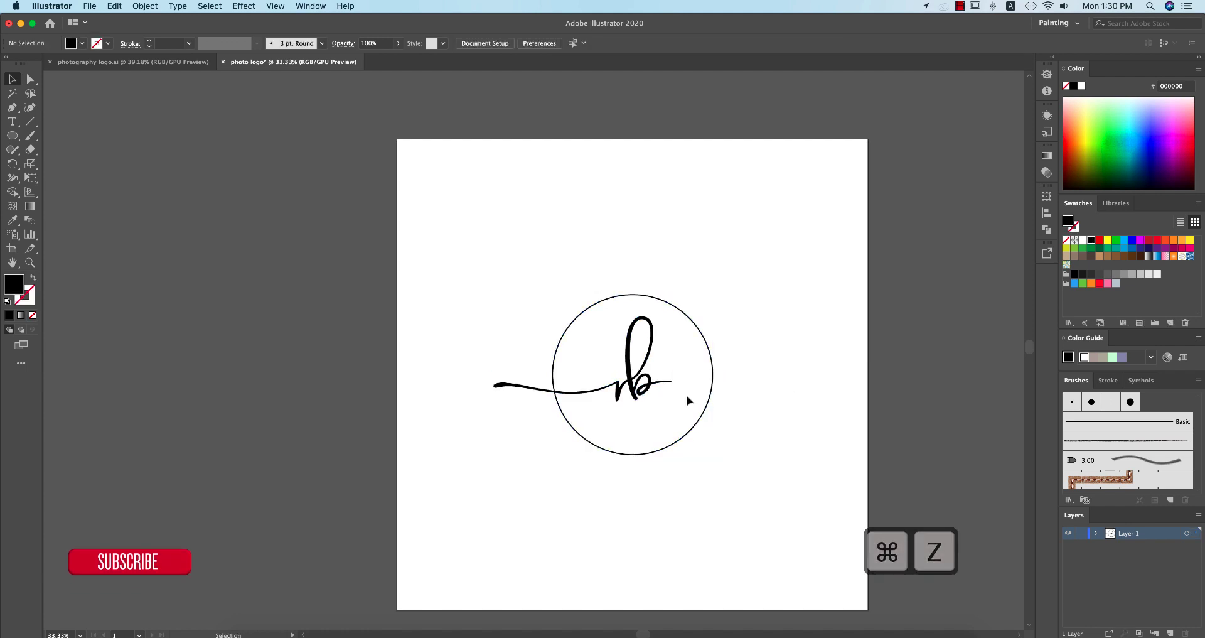
pyautogui.scroll(1, 688, 395)
pyautogui.click(632, 379)
pyautogui.click(761, 379)
pyautogui.scroll(1, 684, 330)
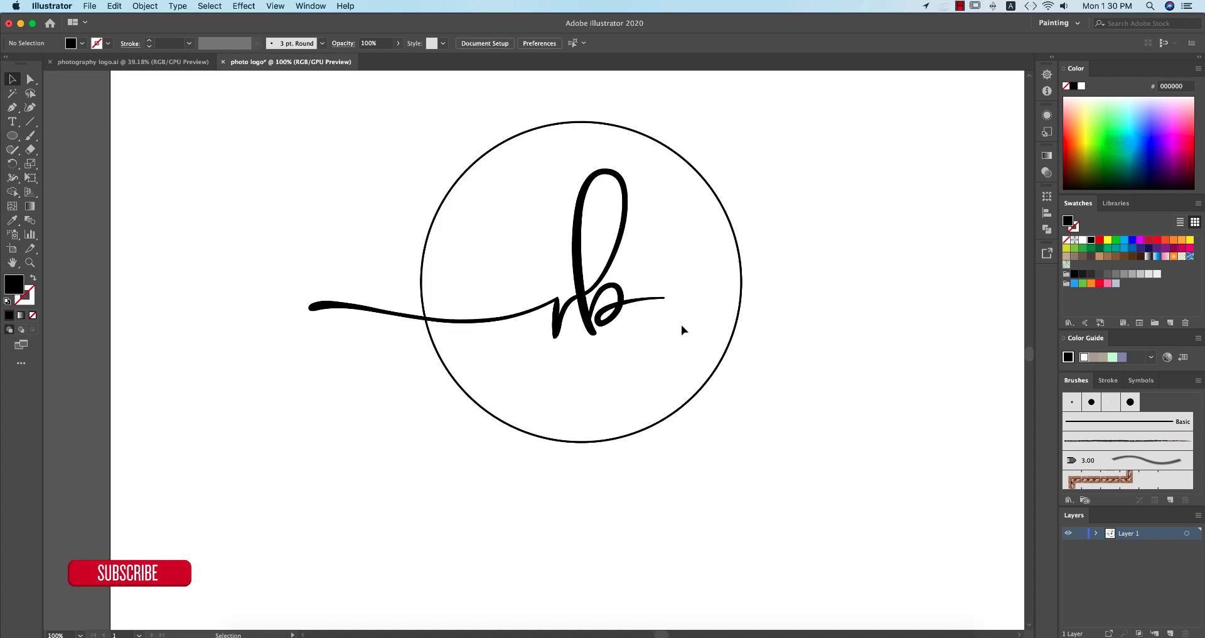
pyautogui.scroll(-1, 684, 330)
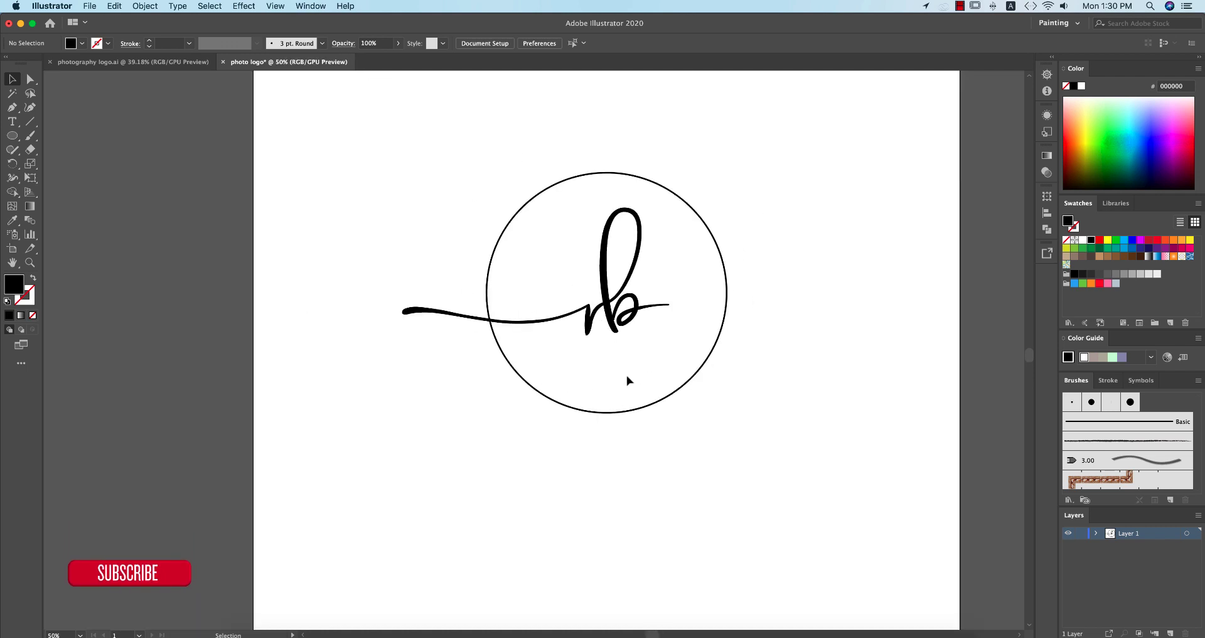
pyautogui.click(705, 364)
pyautogui.scroll(-1, 734, 374)
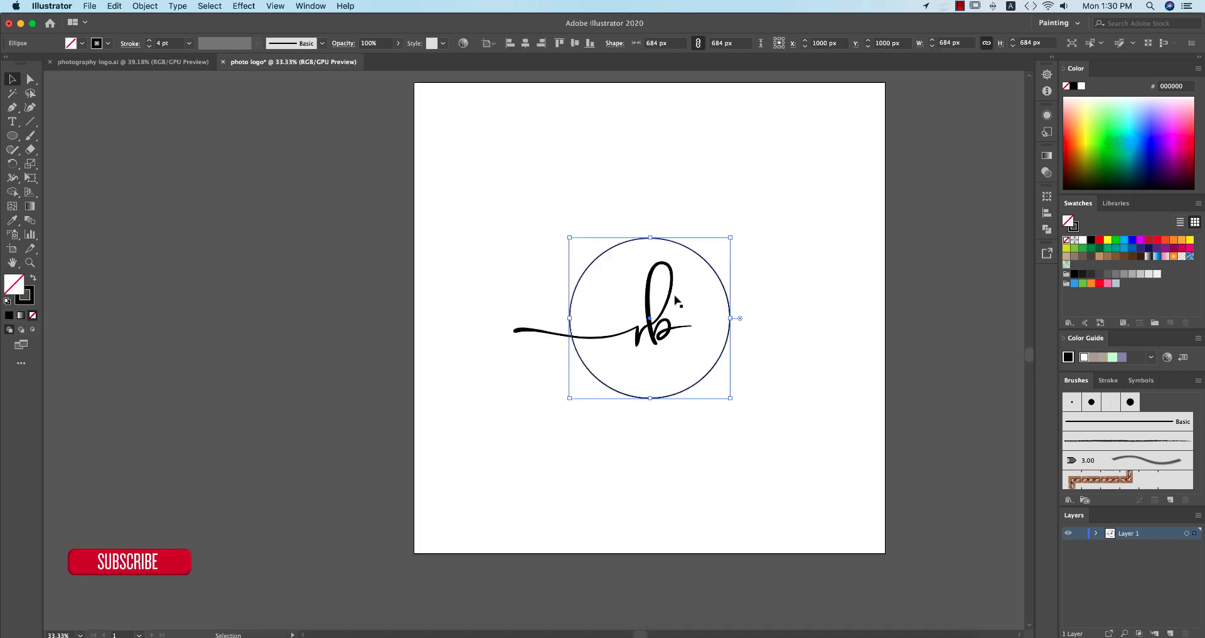
# - Set the circle's stroke weight to 6 pt
pyautogui.click(148, 41)
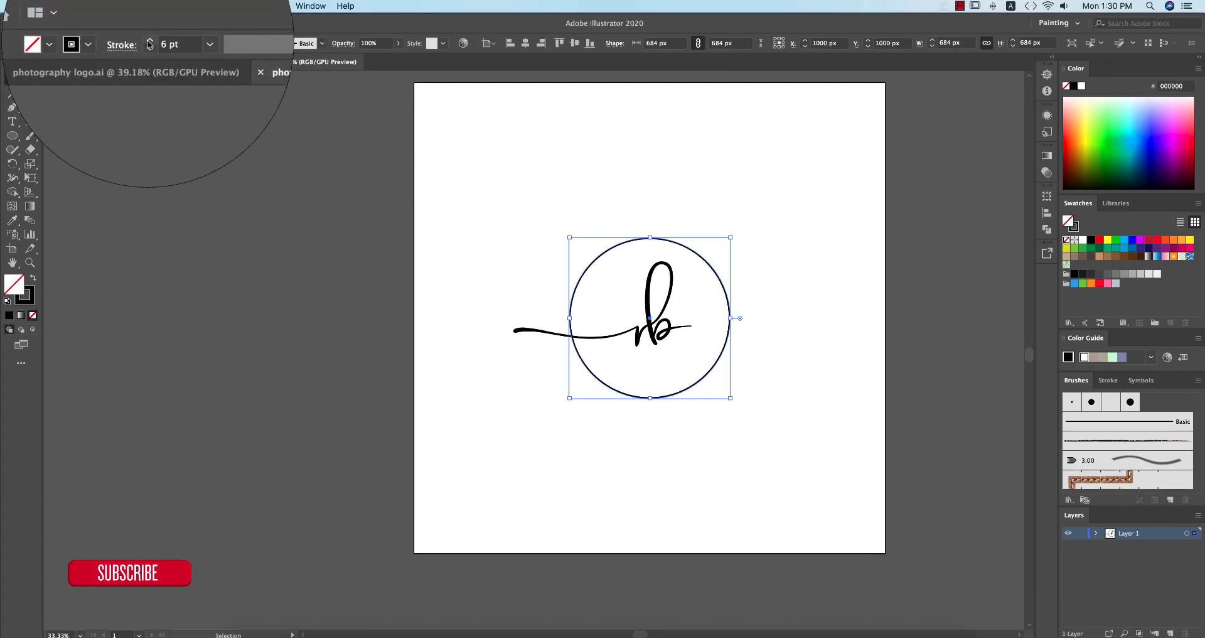
pyautogui.click(123, 44)
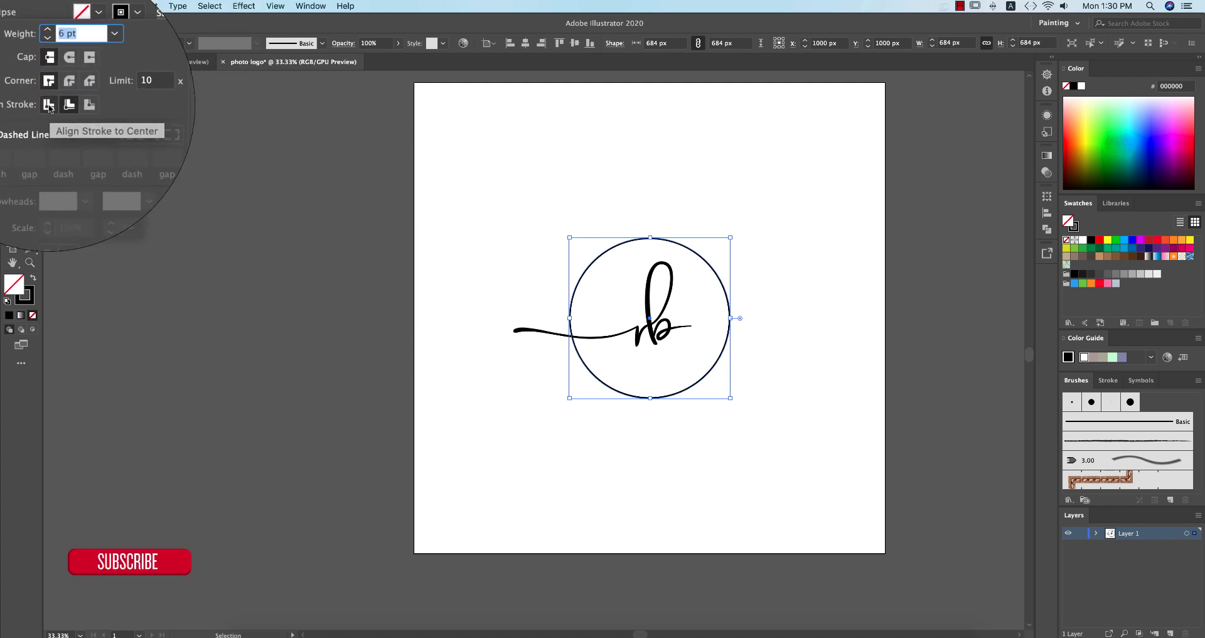
pyautogui.click(48, 105)
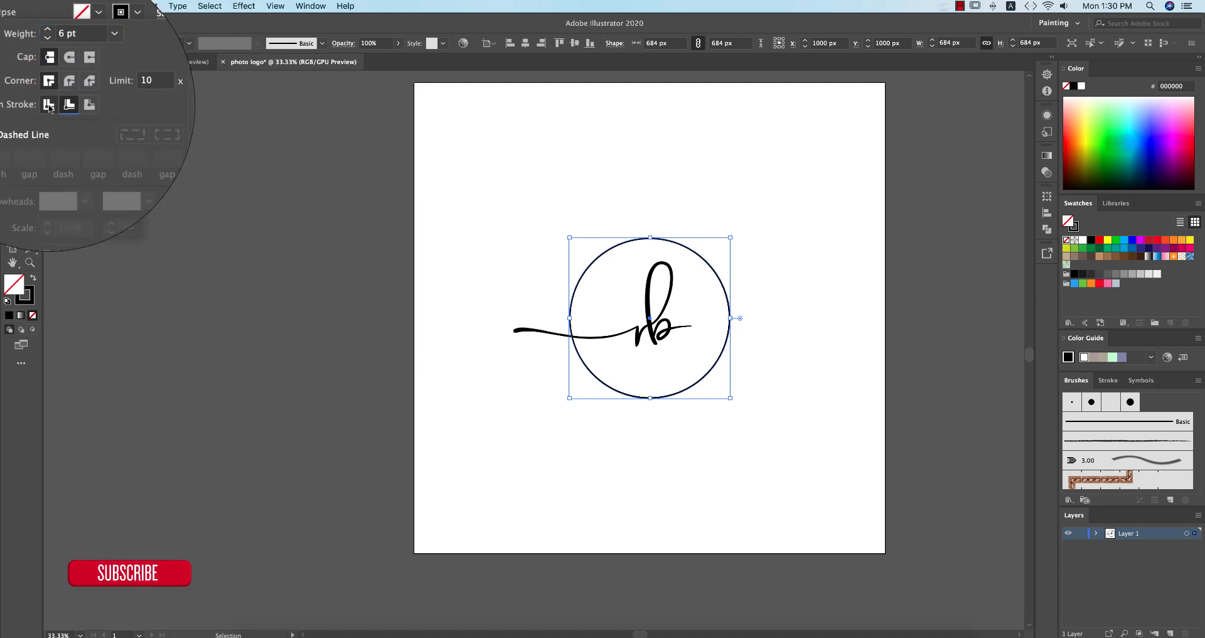
pyautogui.click(753, 333)
# - Paste a copy of the circle in front, move it left, and reselect the main circle
pyautogui.click(731, 326)
pyautogui.press('super+f')
pyautogui.moveTo(726, 294); pyautogui.dragTo(498, 258)
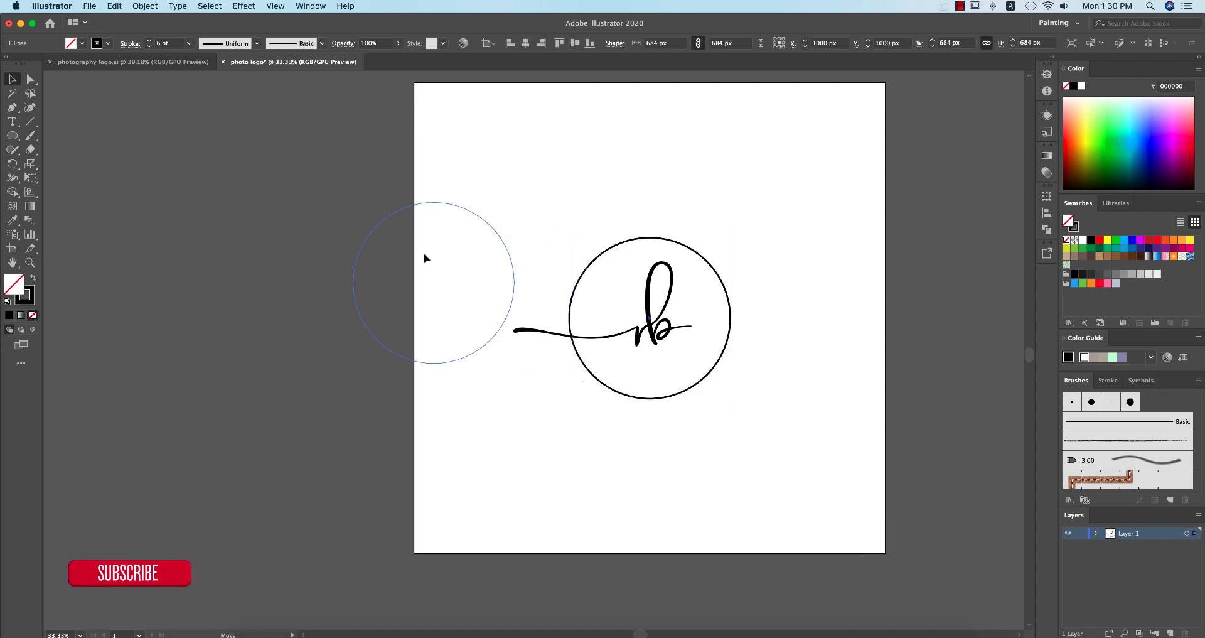
pyautogui.click(448, 319)
pyautogui.scroll(2, 690, 370)
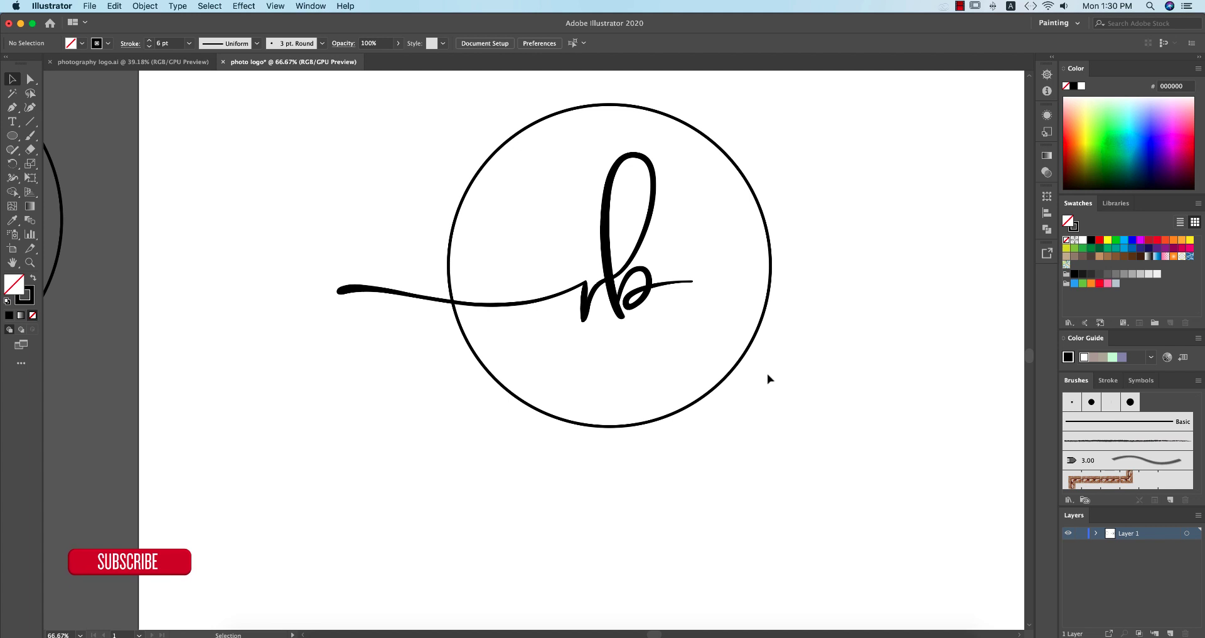
pyautogui.click(746, 350)
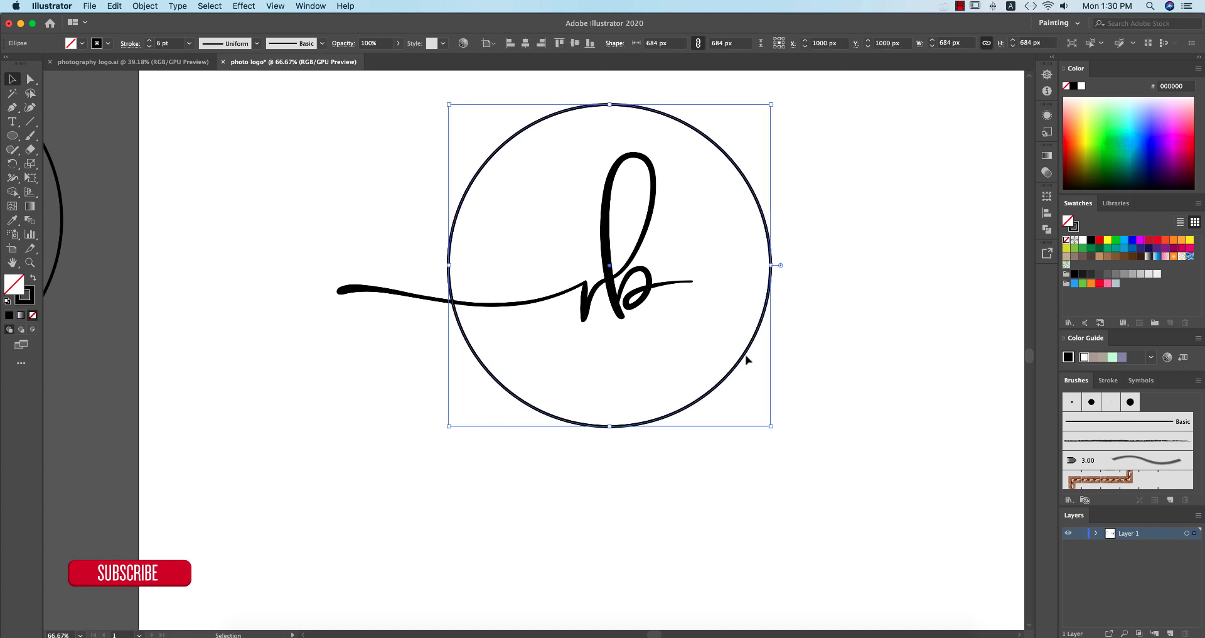
# - Make the circle a Type on a Path in Nexa Bold and start typing 'photo'
pyautogui.click(14, 125)
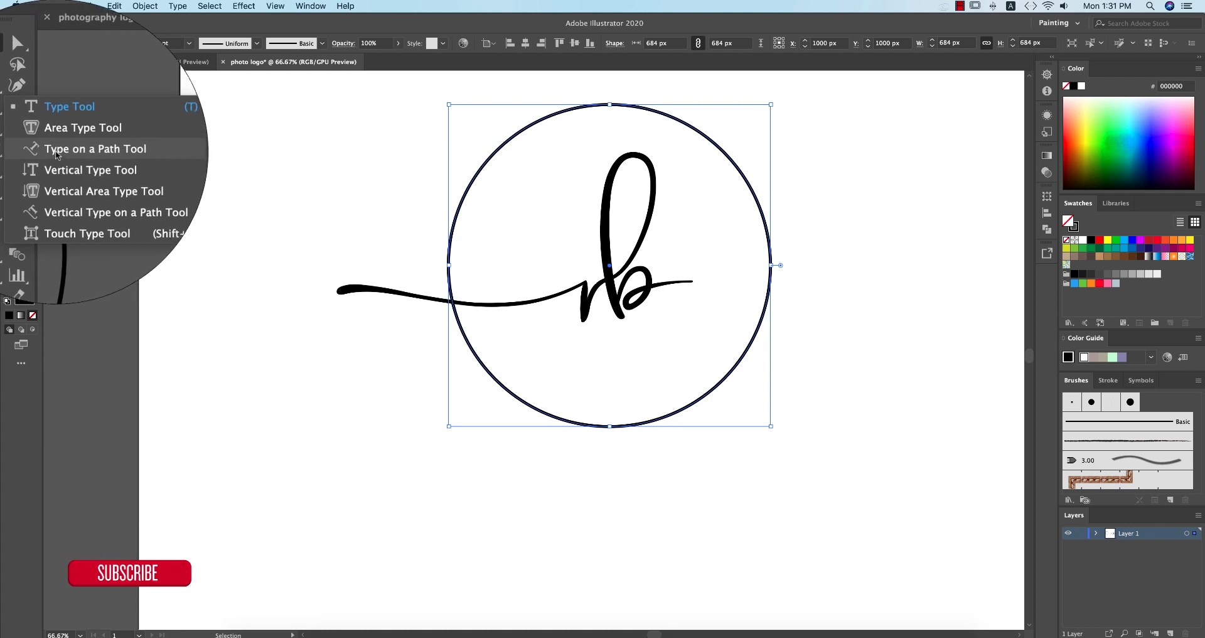
pyautogui.click(56, 151)
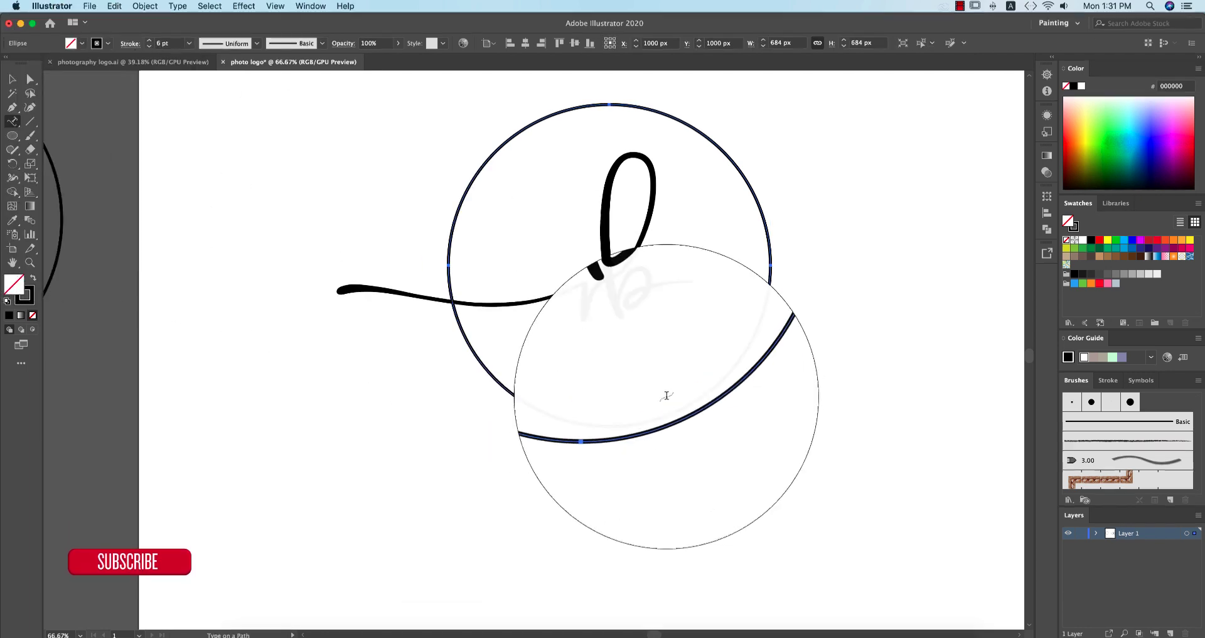
pyautogui.click(610, 427)
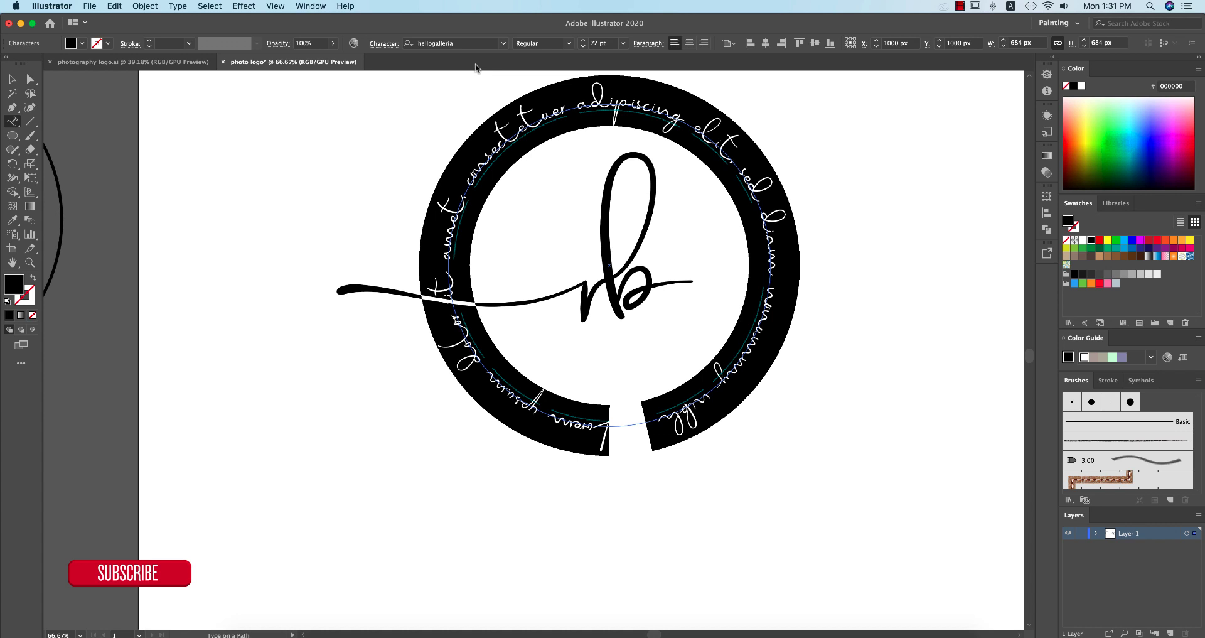
pyautogui.click(464, 43)
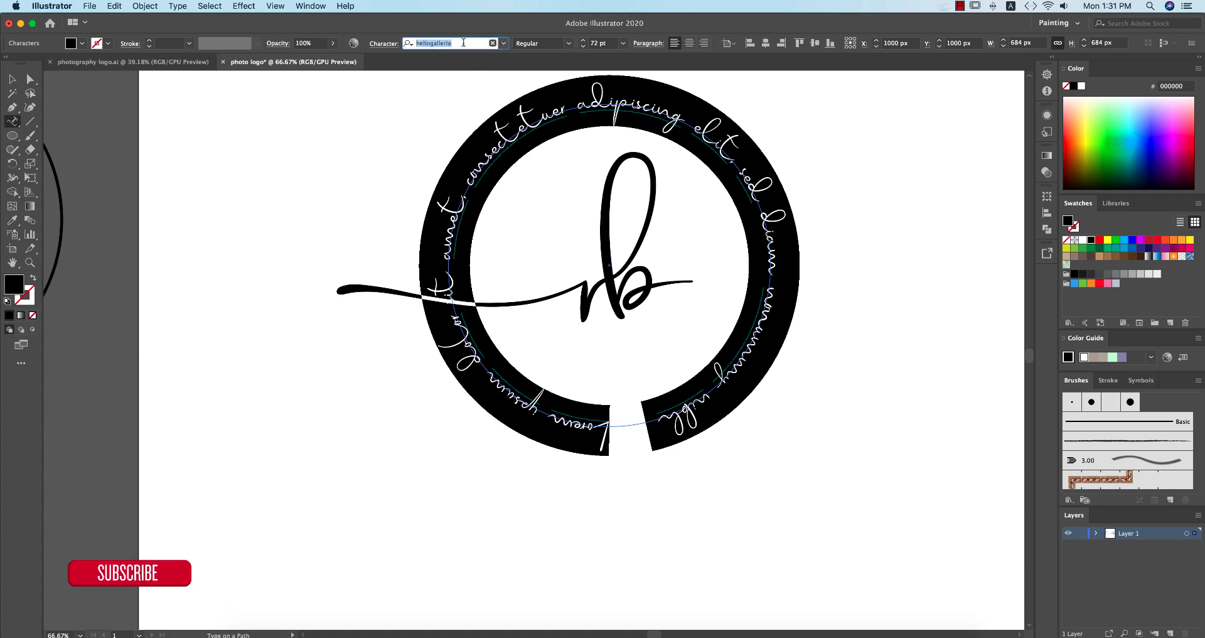
pyautogui.write('nexa')
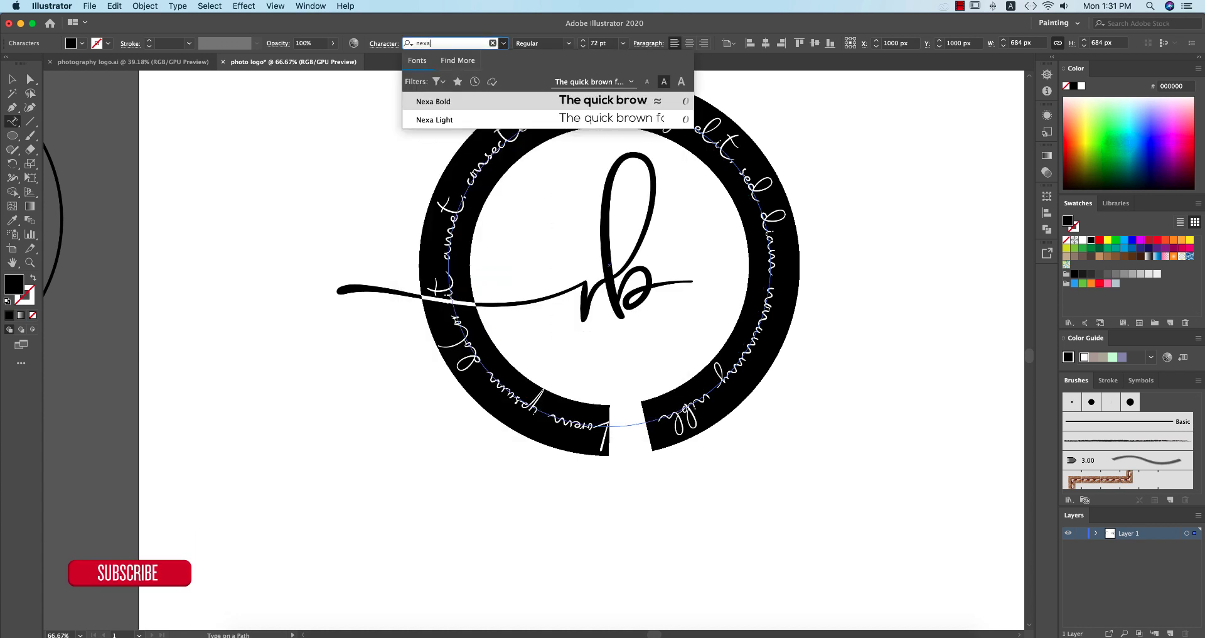
pyautogui.click(573, 99)
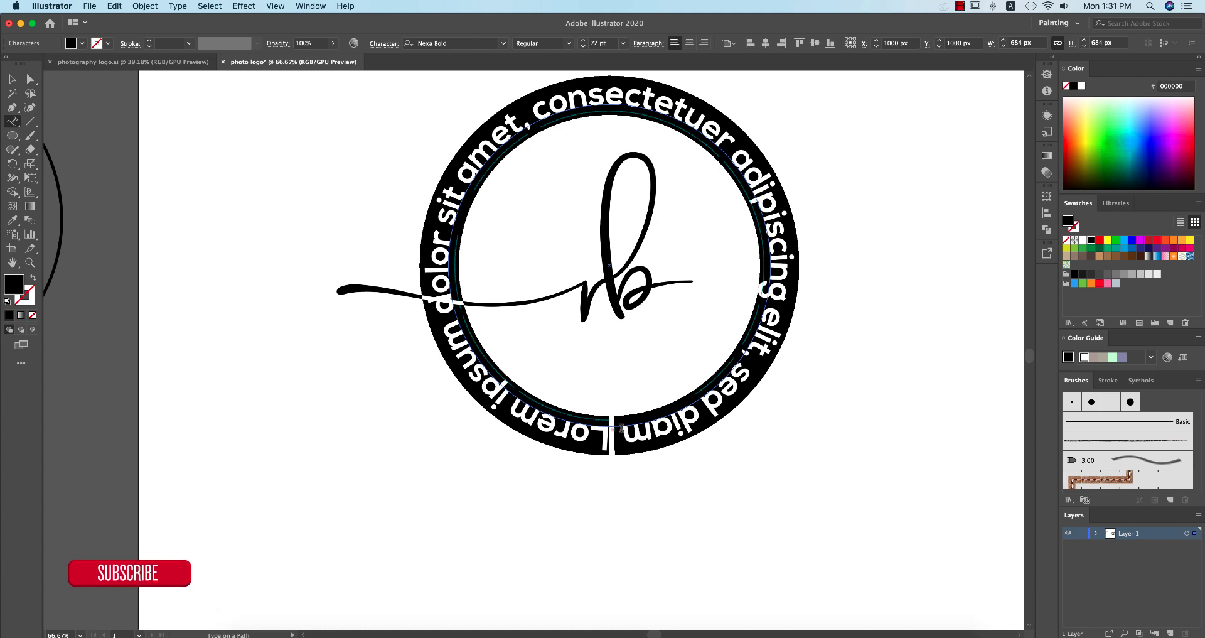
pyautogui.write('ph')
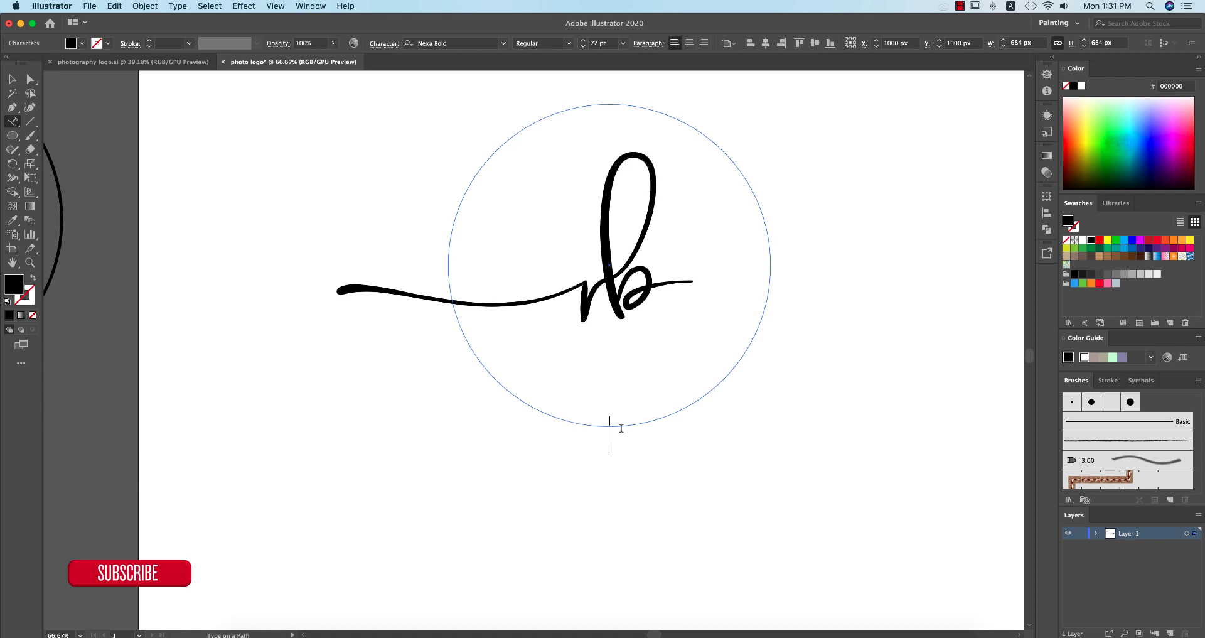
pyautogui.write('photography')
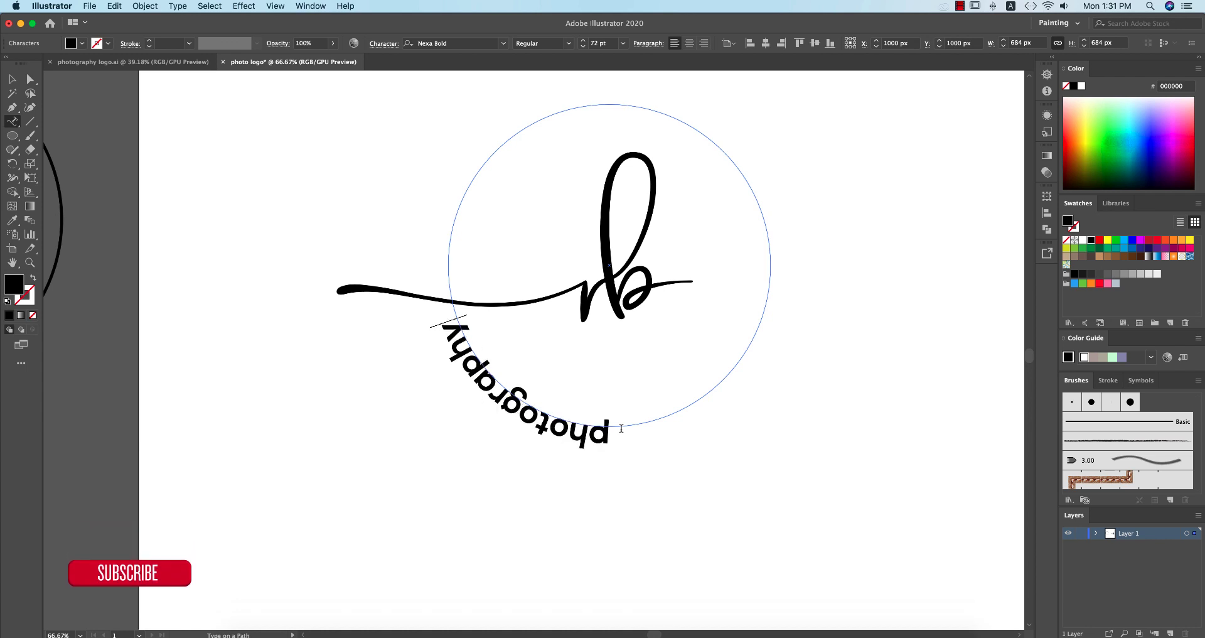
# - Exit the curved photography text, reselect it, and zoom to see the whole logo
pyautogui.press('super+a')
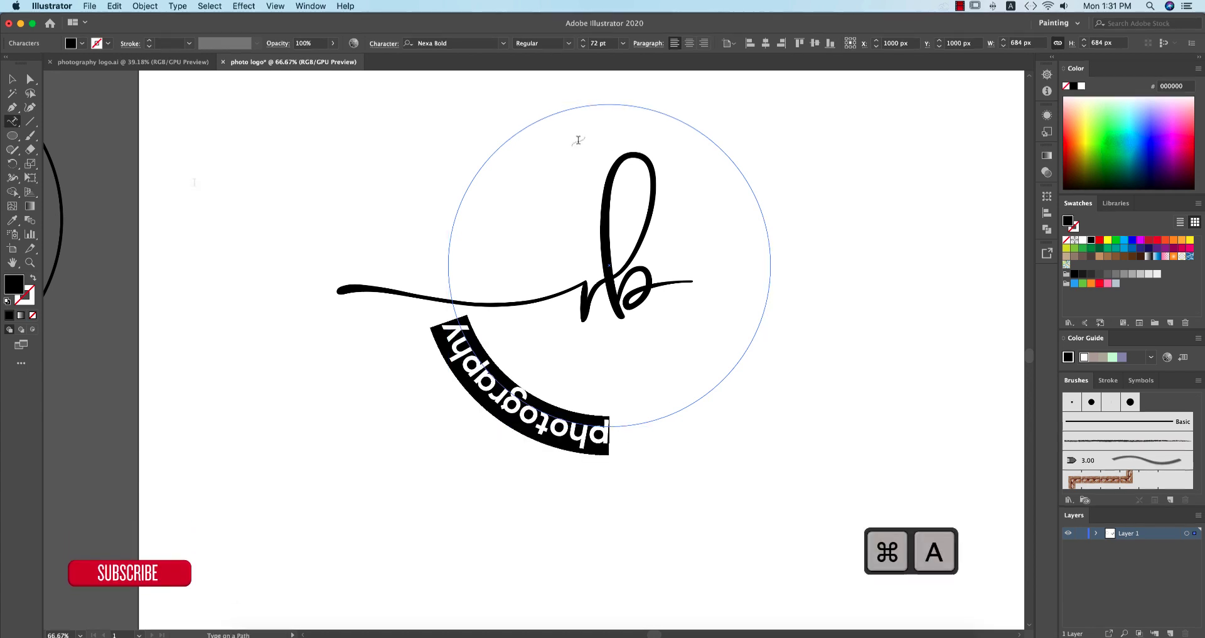
pyautogui.press('Escape')
pyautogui.click(680, 530)
pyautogui.click(606, 439)
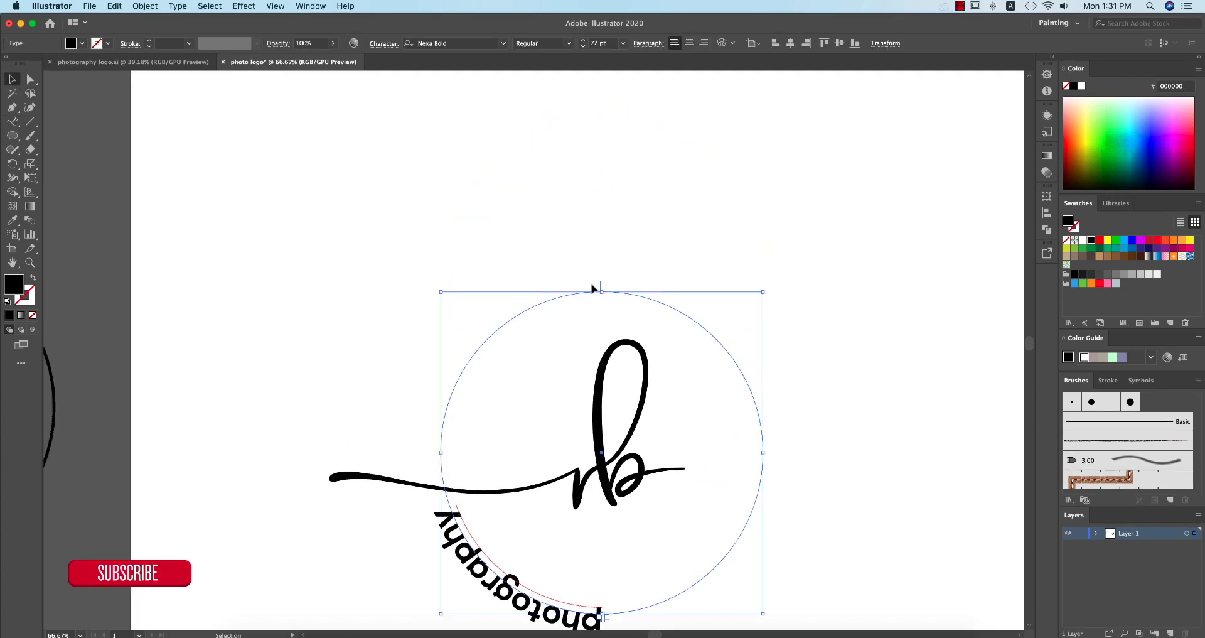
pyautogui.press('super+equal')
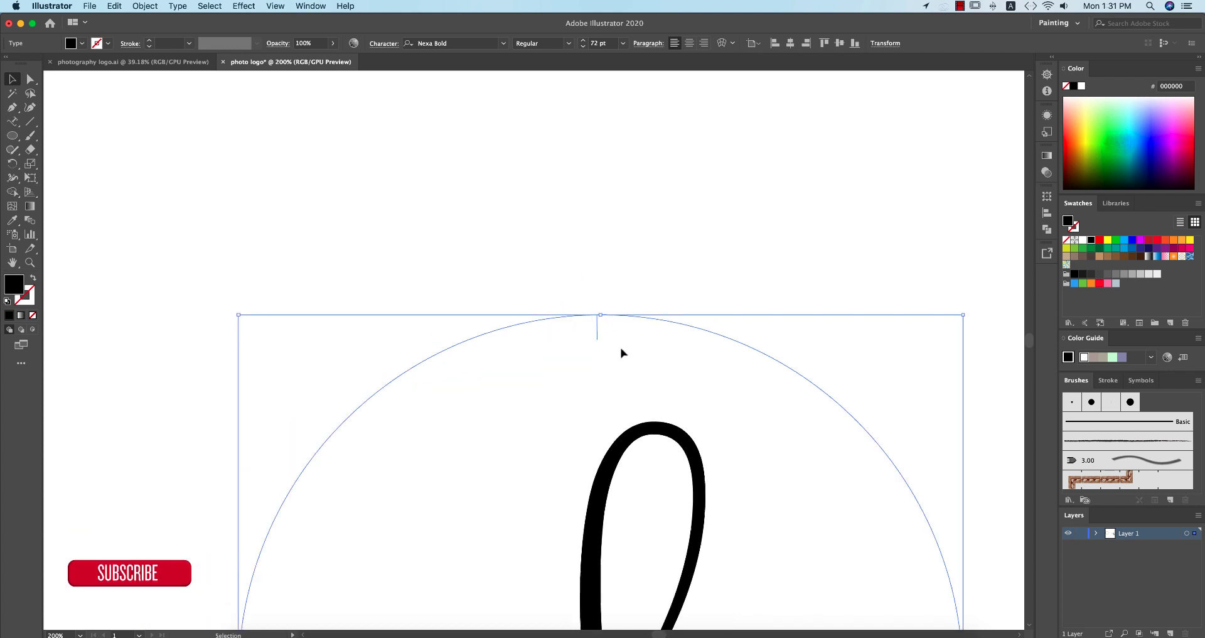
pyautogui.press('super+minus')
pyautogui.press('super+minus')
pyautogui.press('super+minus')
pyautogui.press('super+minus')
pyautogui.press('super+minus')
pyautogui.press('super+equal')
pyautogui.press('super+equal')
pyautogui.press('super+equal')
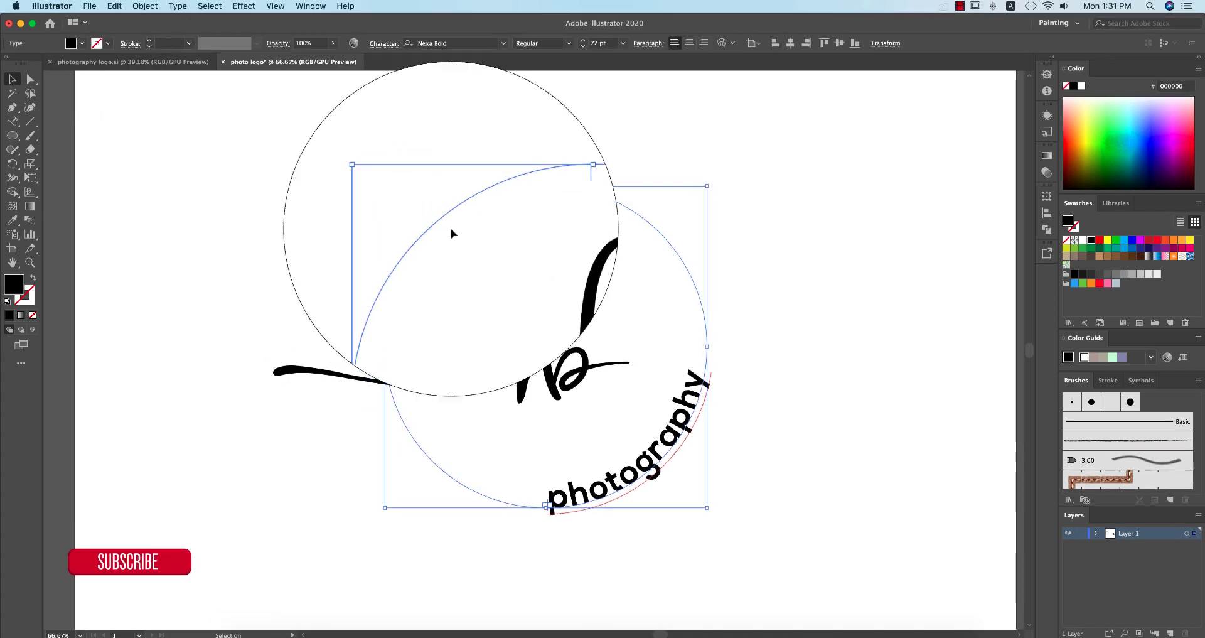
pyautogui.click(286, 46)
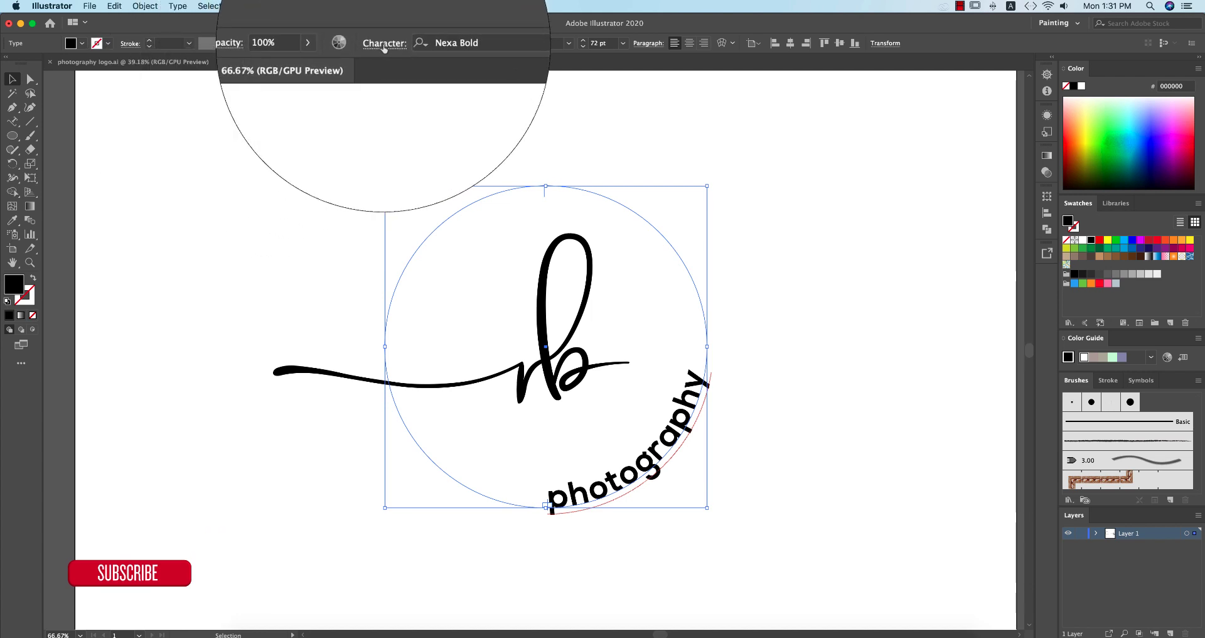
# - Make the curved text All Caps at 48 pt with tracking 17
pyautogui.click(385, 46)
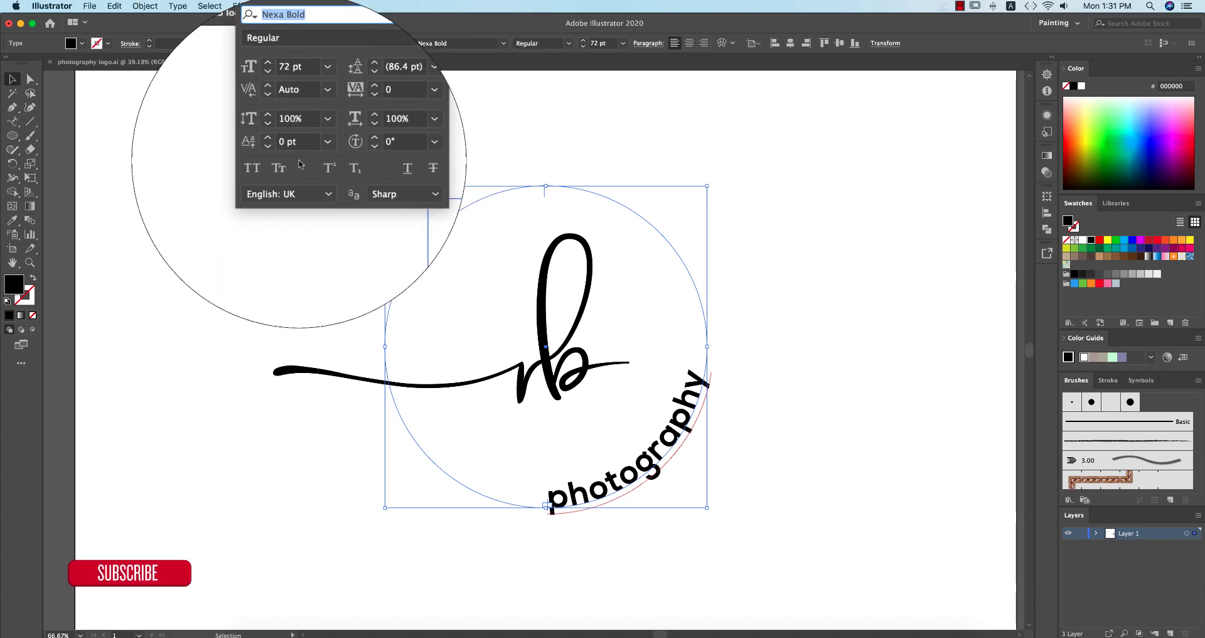
pyautogui.click(267, 171)
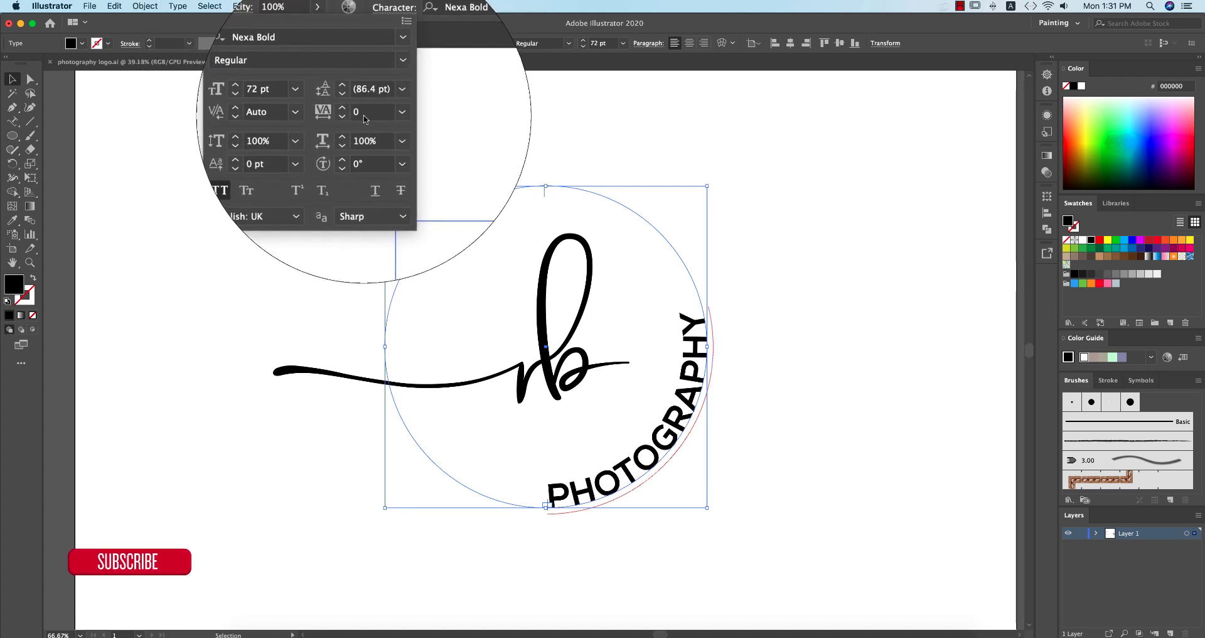
pyautogui.click(293, 91)
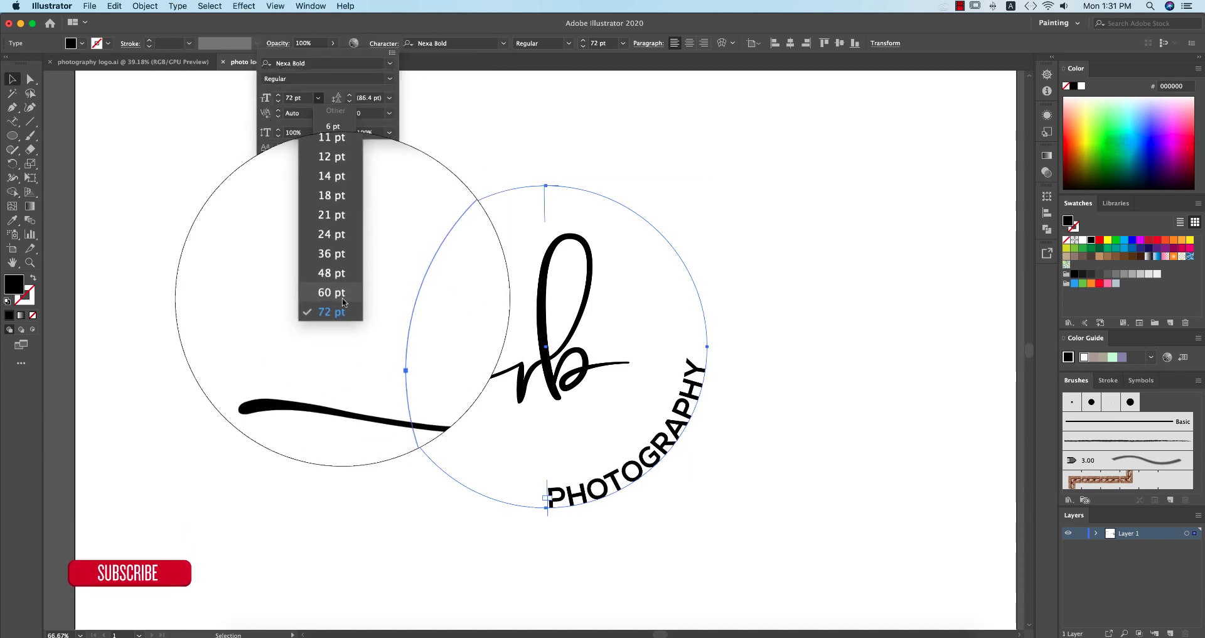
pyautogui.click(331, 272)
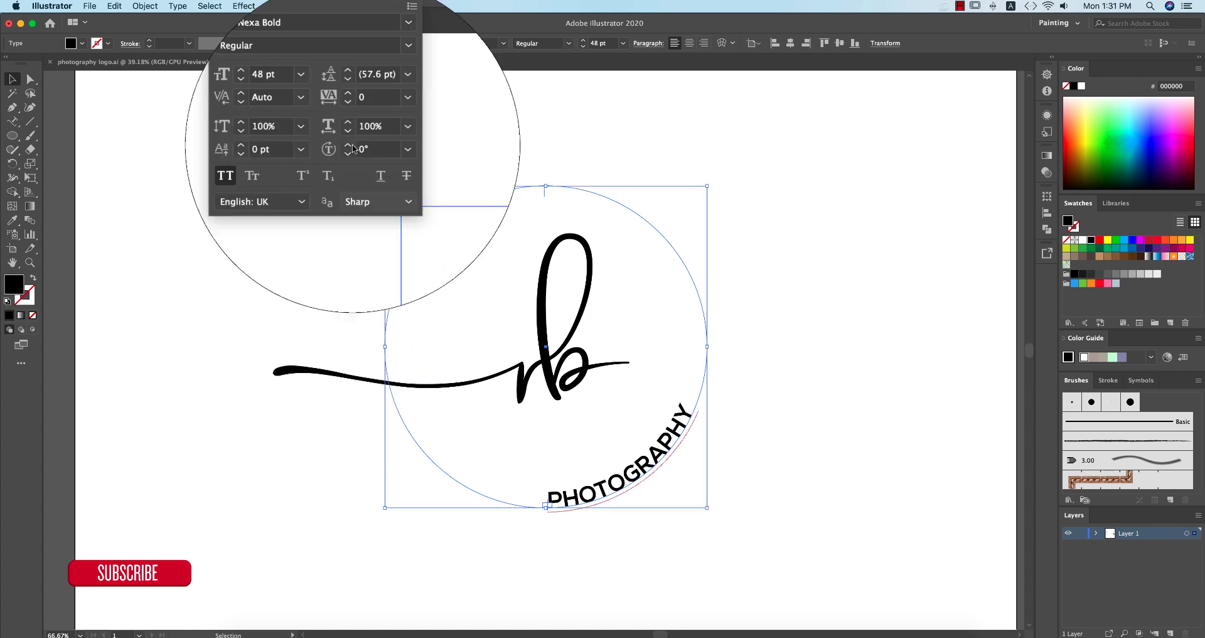
pyautogui.click(365, 113)
pyautogui.write('17')
pyautogui.press('Return')
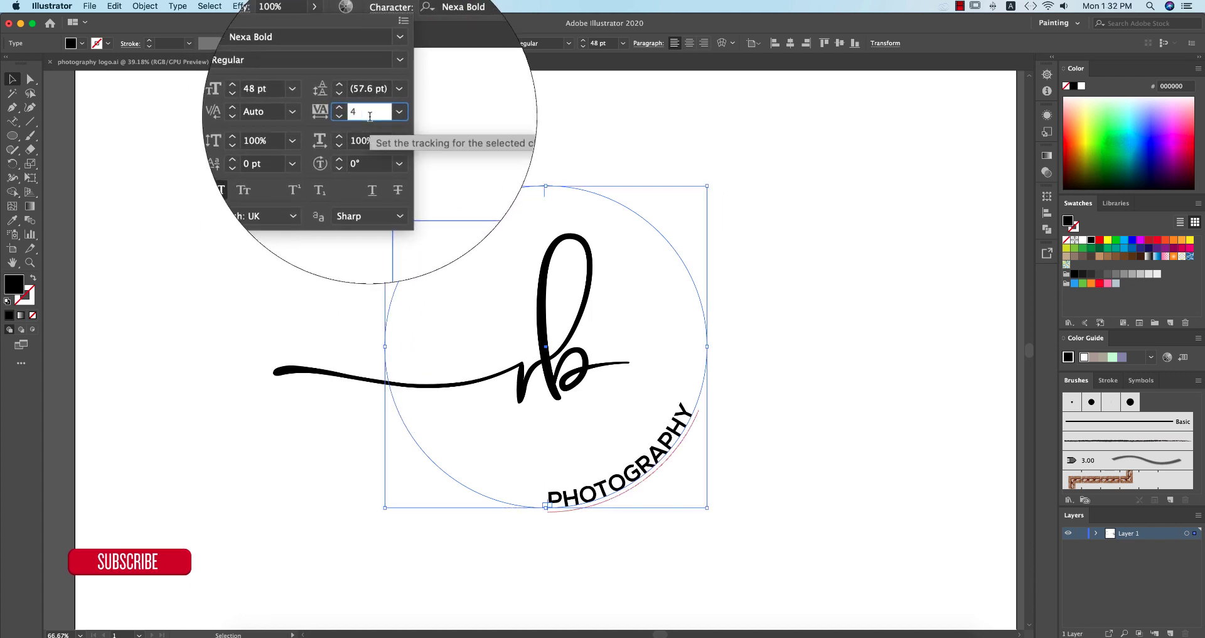
# - Reduce the curved text to 36 pt and raise its tracking to 673
pyautogui.scroll(15, 370, 113)
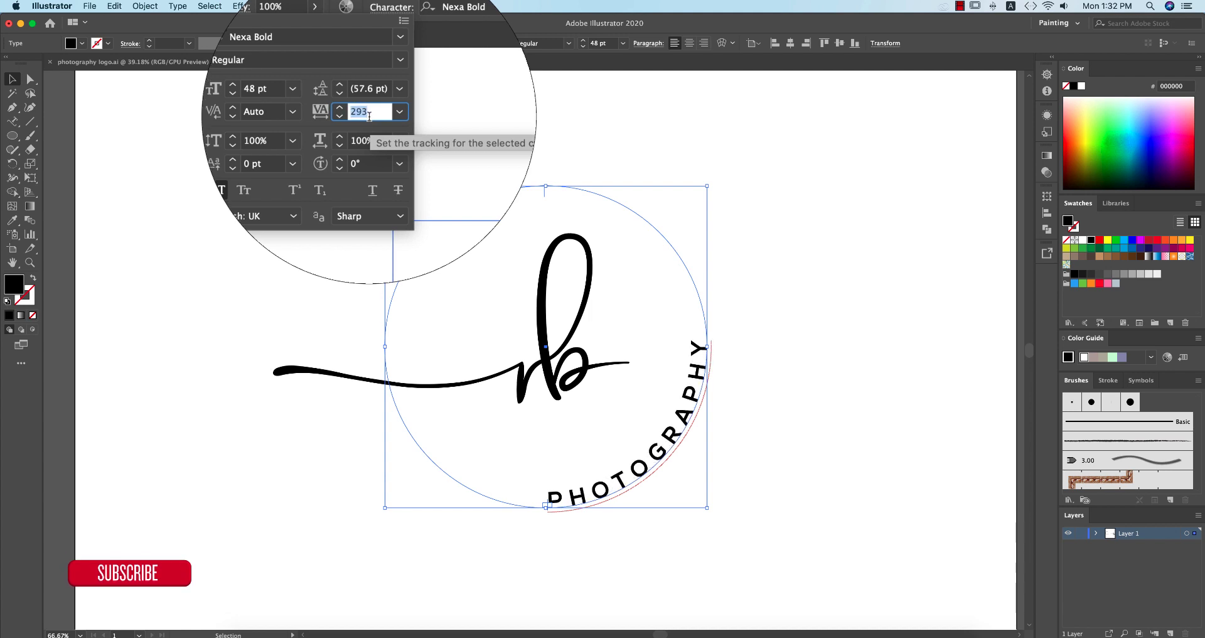
pyautogui.scroll(14, 369, 115)
pyautogui.click(319, 99)
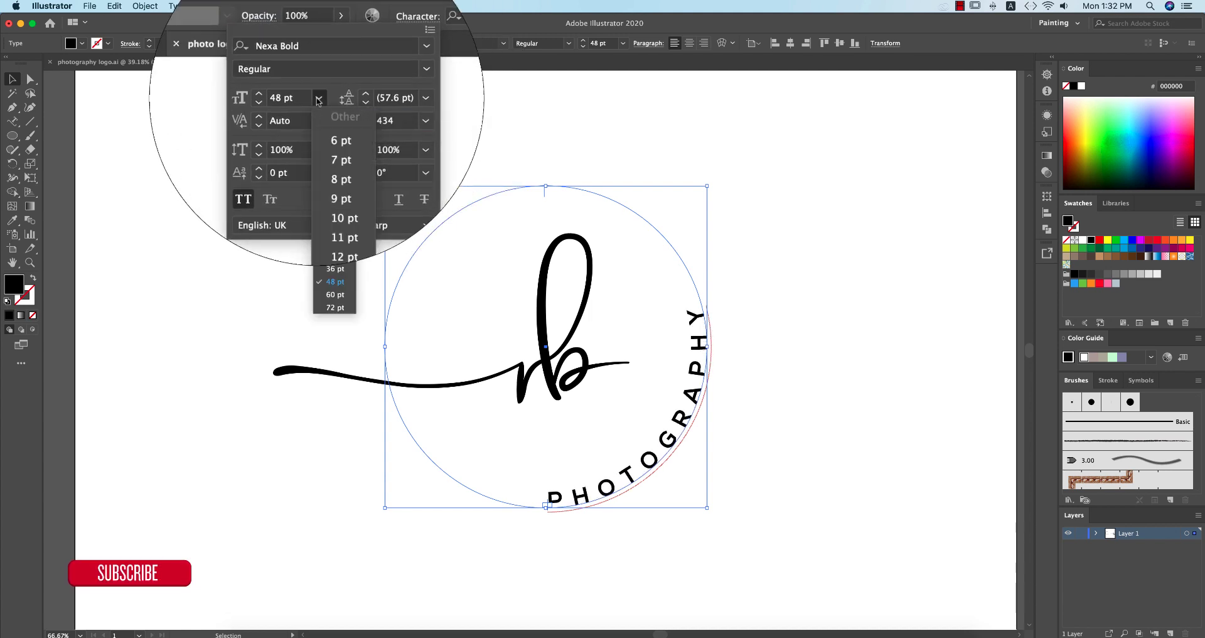
pyautogui.click(335, 269)
pyautogui.click(369, 113)
pyautogui.scroll(8, 369, 113)
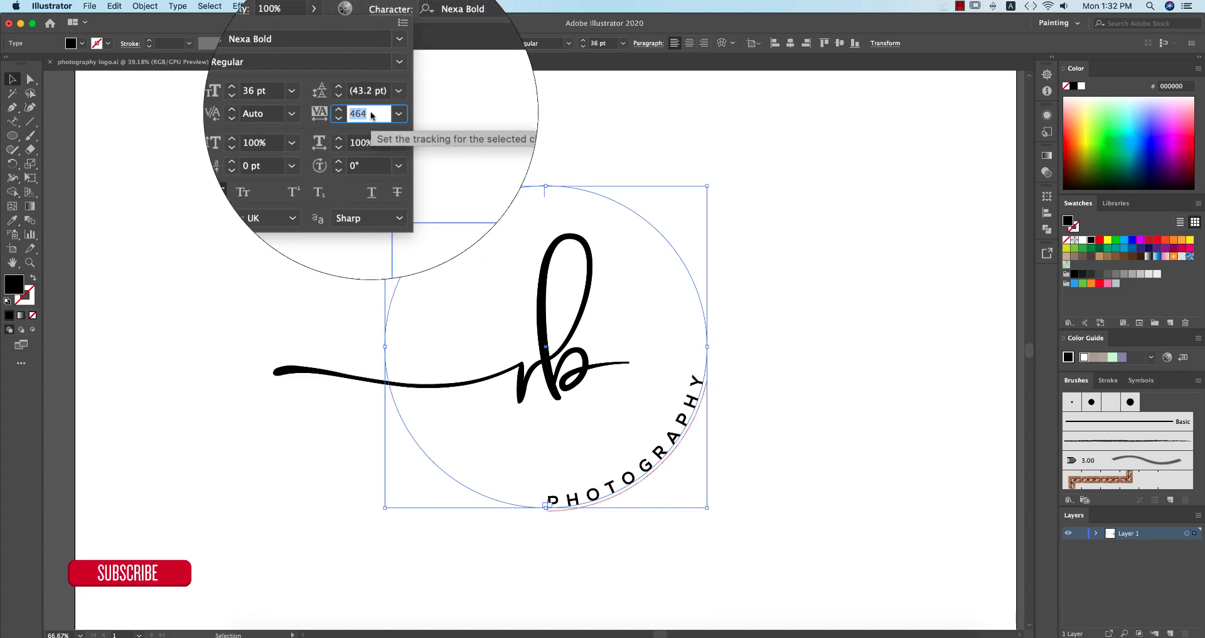
pyautogui.scroll(10, 371, 112)
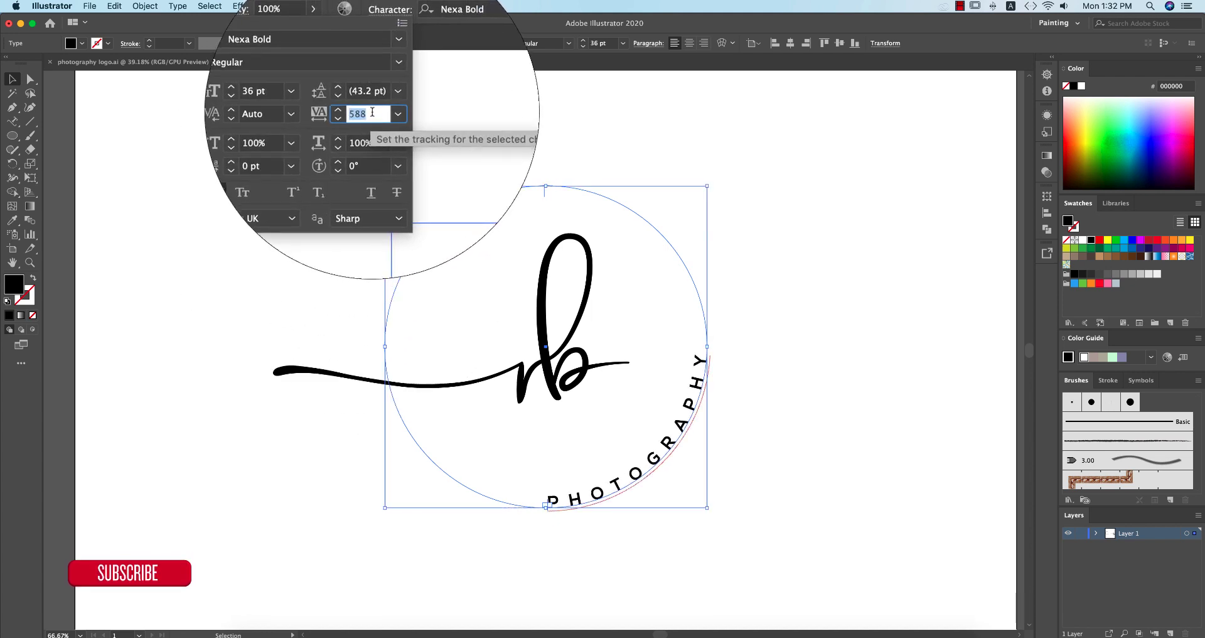
pyautogui.scroll(5, 370, 113)
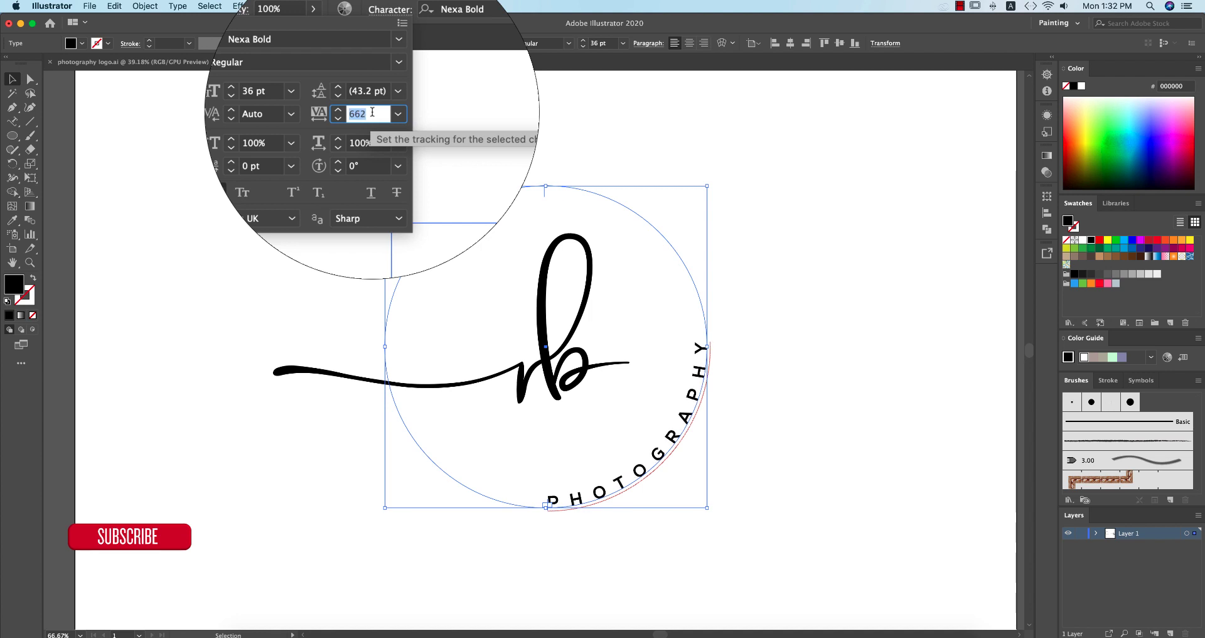
pyautogui.click(544, 507)
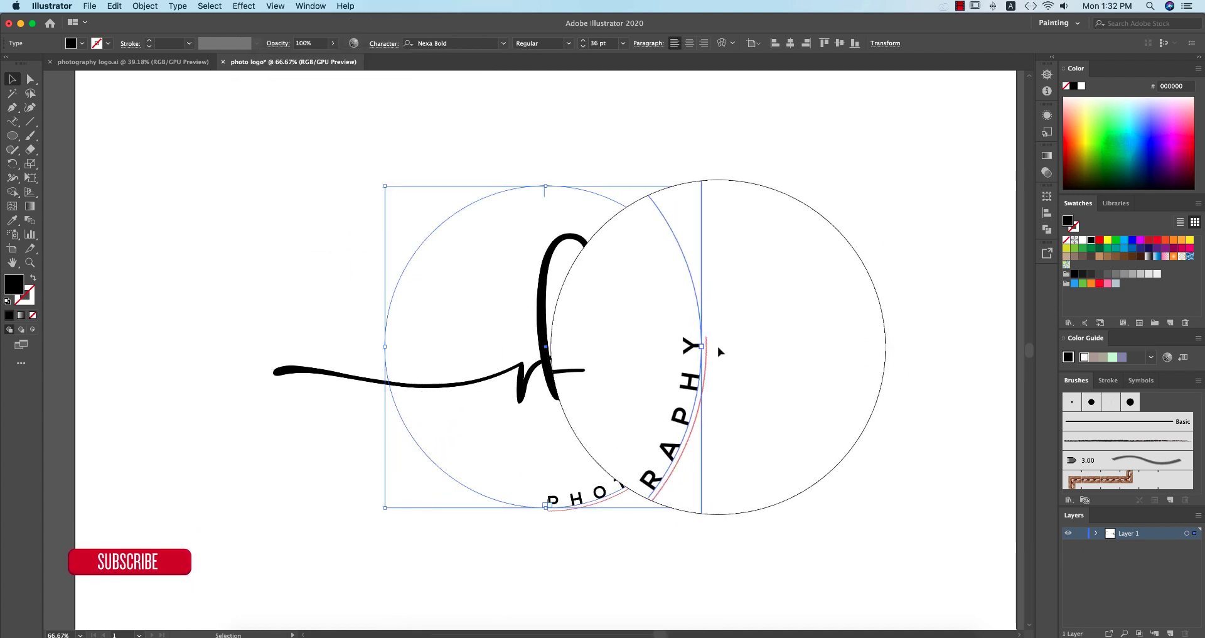
pyautogui.click(799, 394)
pyautogui.scroll(-1, 812, 402)
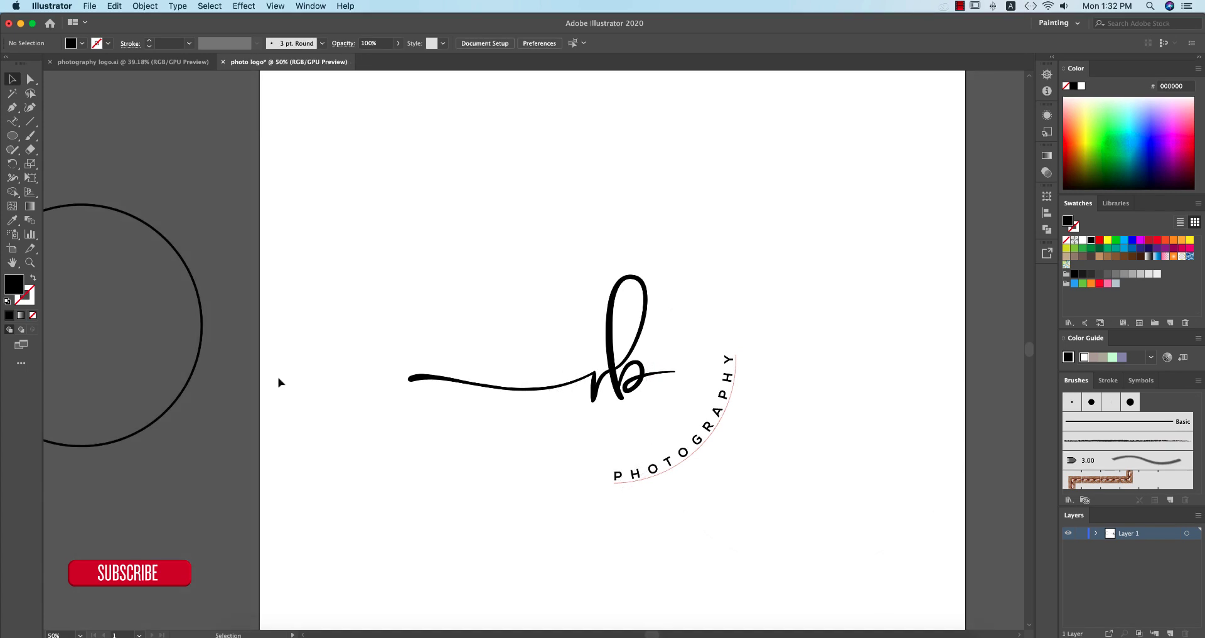
# - Place the 6 pt ring around the rb monogram, vertically centred, rotated 45°
pyautogui.moveTo(197, 370); pyautogui.dragTo(199, 369)
pyautogui.moveTo(736, 365); pyautogui.dragTo(728, 407)
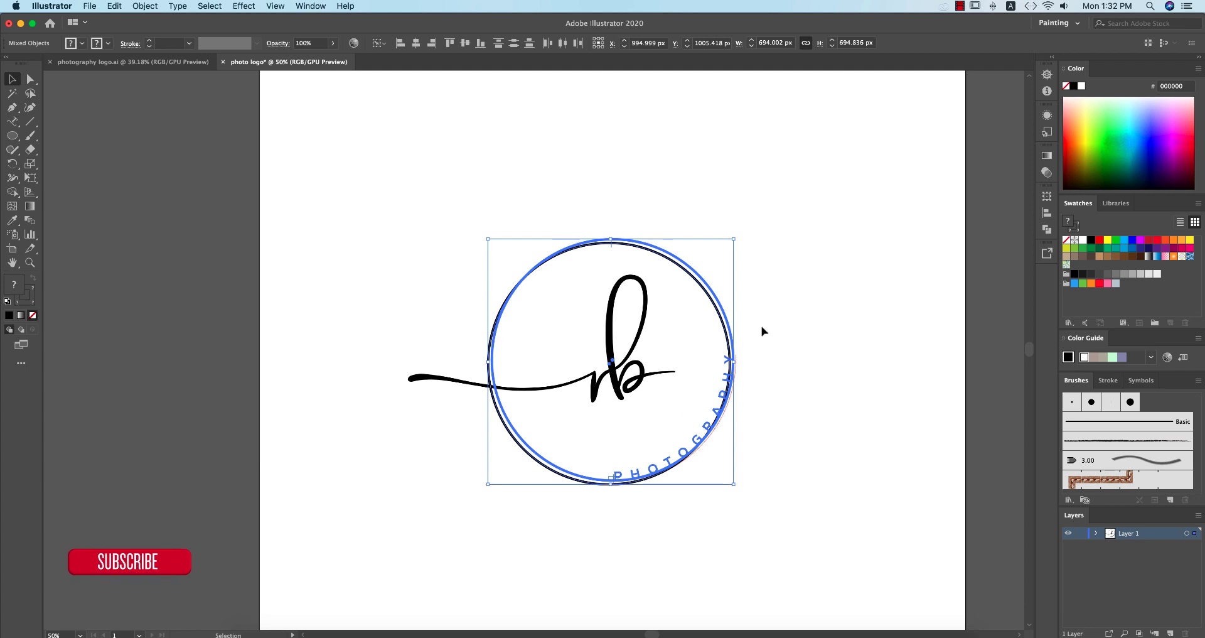
pyautogui.click(465, 43)
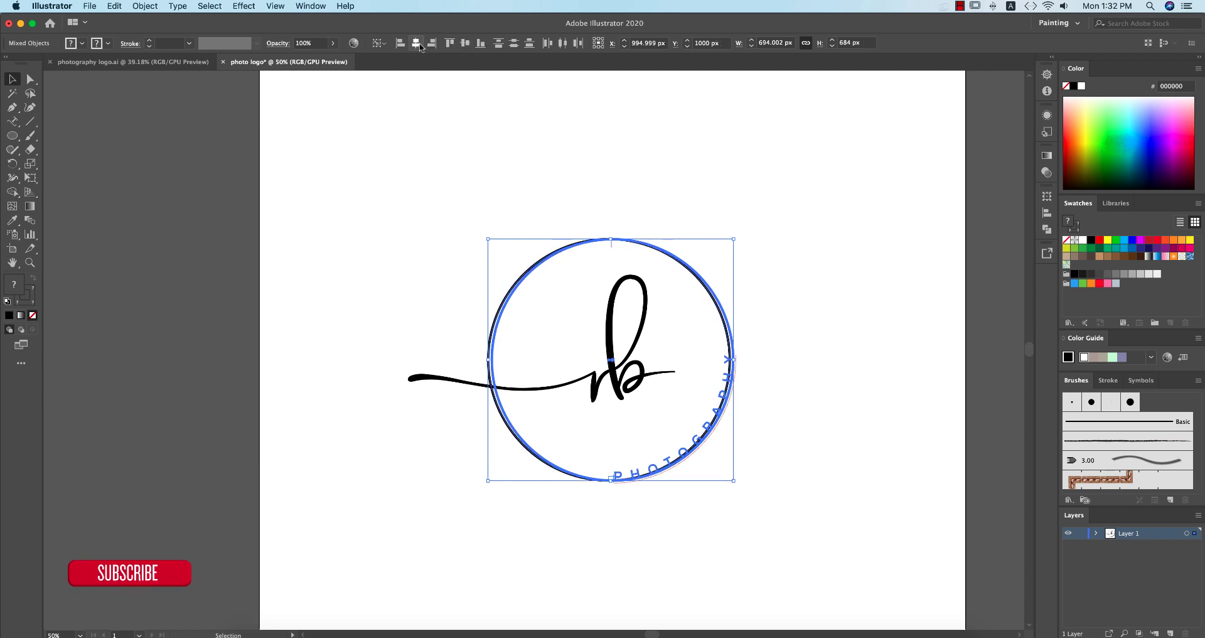
pyautogui.click(796, 287)
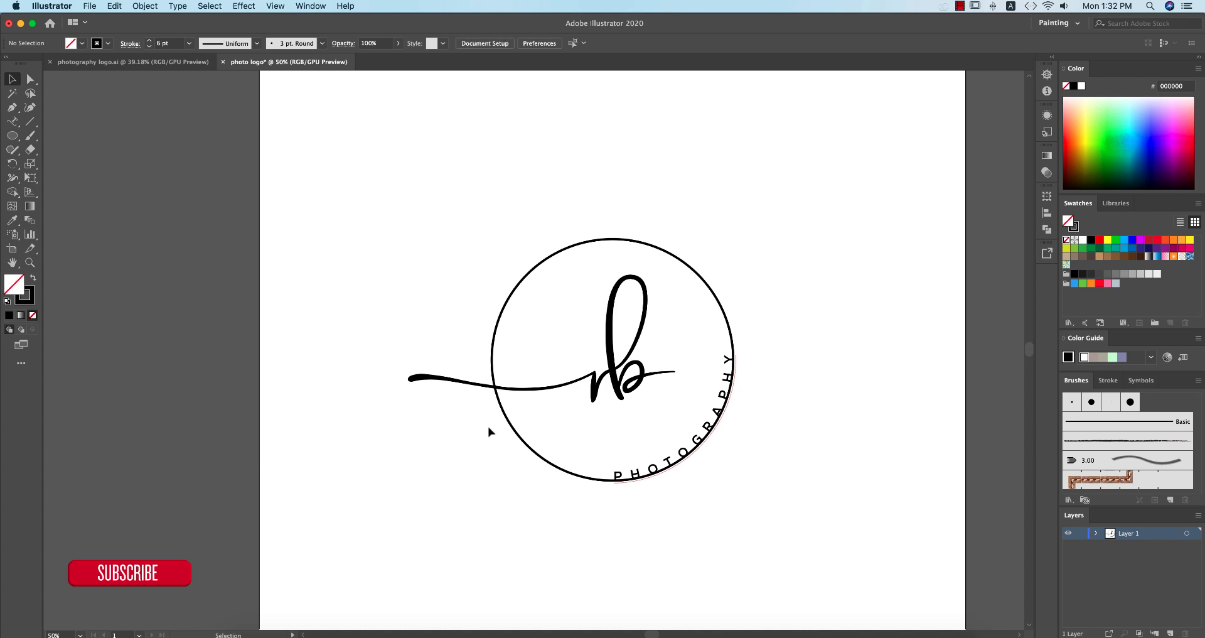
pyautogui.click(505, 409)
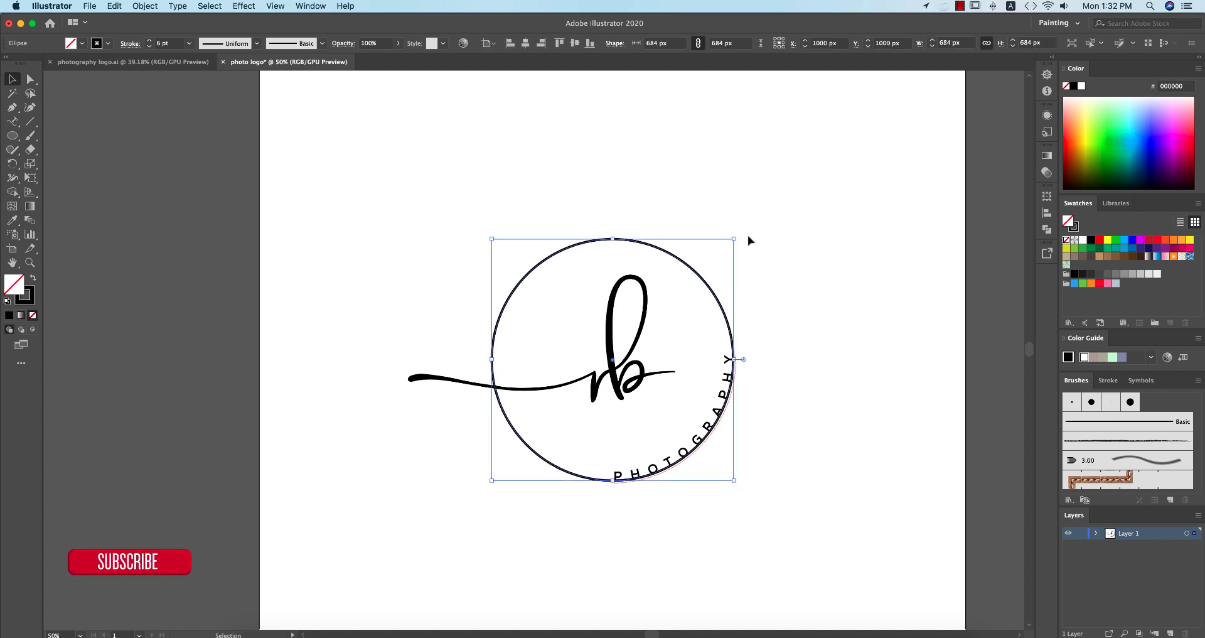
pyautogui.press('shift')
pyautogui.moveTo(767, 283); pyautogui.dragTo(821, 396)
# - Delete the ring's lower-right anchor to leave a gap behind PHOTOGRAPHY
pyautogui.press('a')
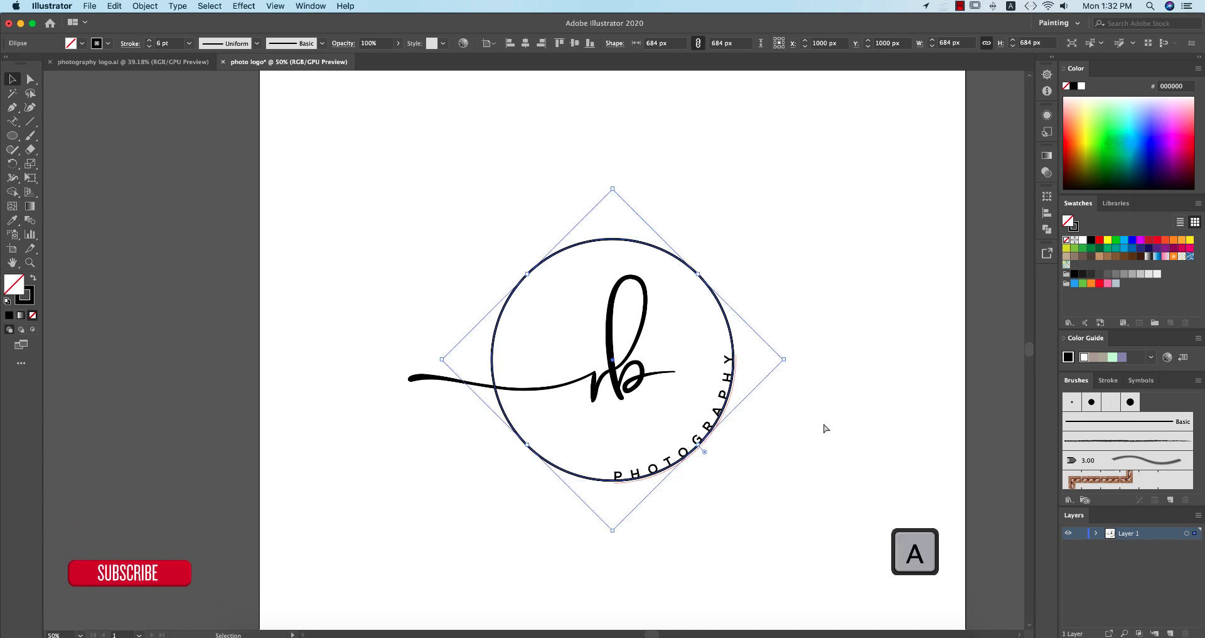
pyautogui.click(699, 446)
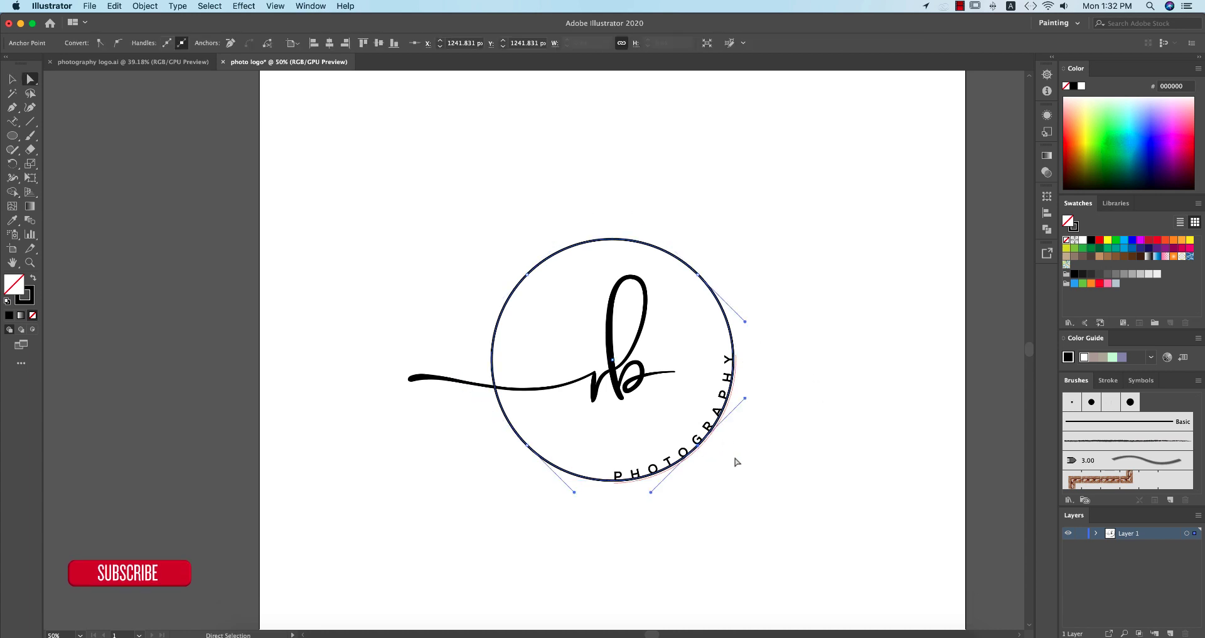
pyautogui.press('BackSpace')
pyautogui.click(12, 78)
pyautogui.click(488, 459)
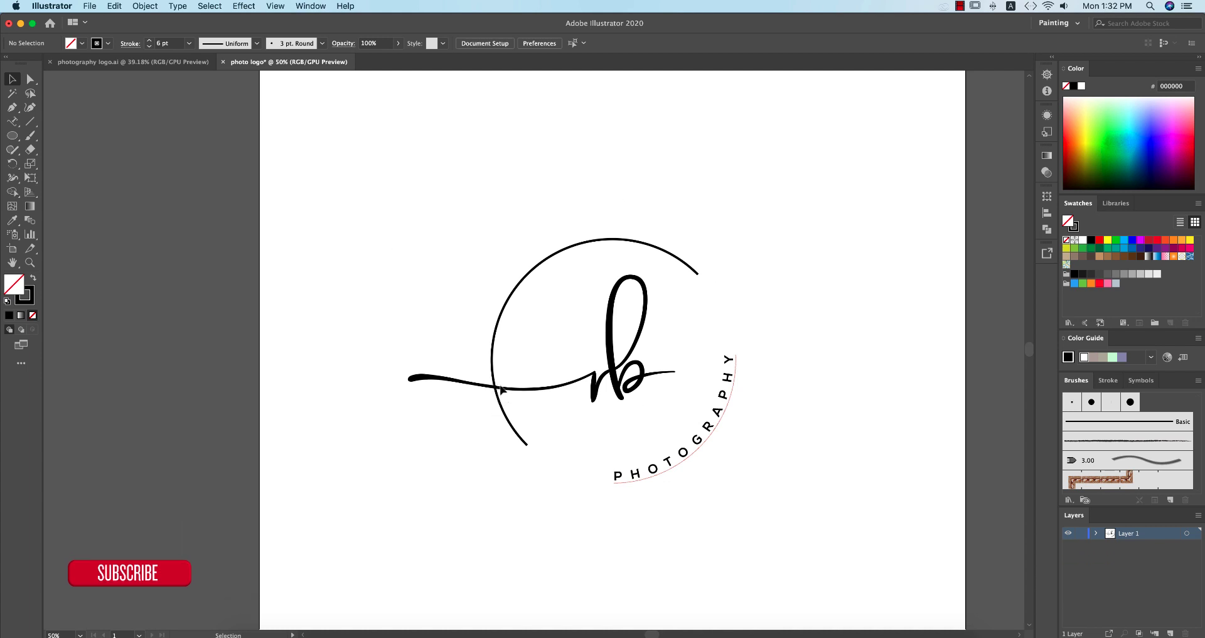
pyautogui.click(528, 445)
# - Widen the tracking of the curved PHOTOGRAPHY text to 692
pyautogui.click(634, 524)
pyautogui.click(710, 427)
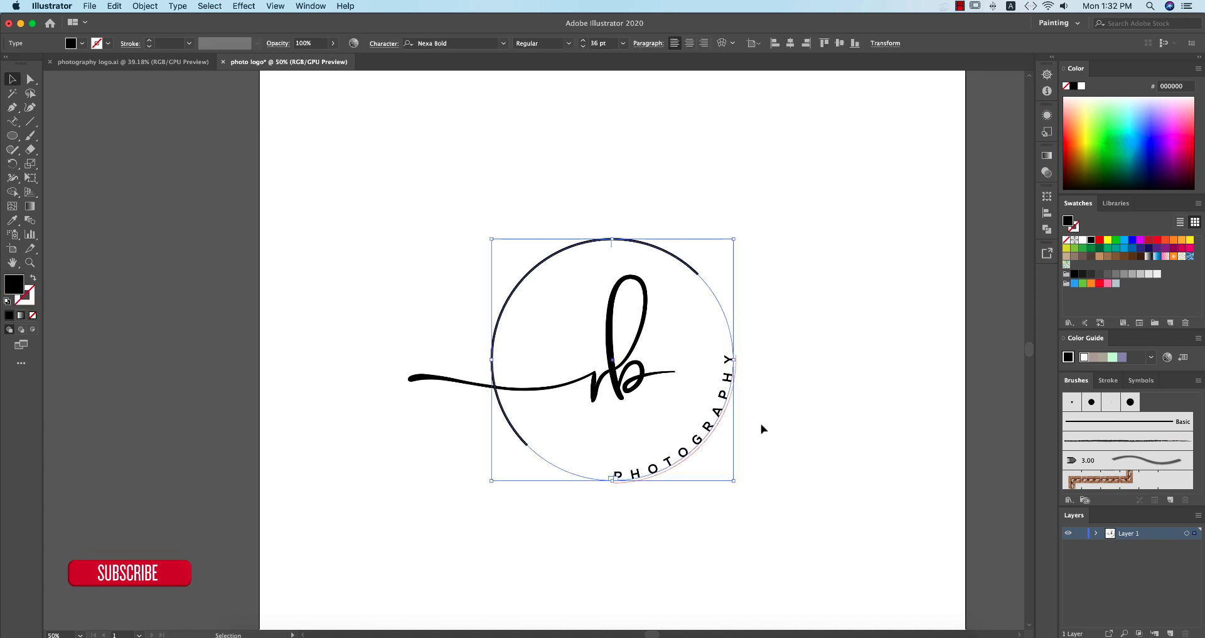
pyautogui.doubleClick(720, 413)
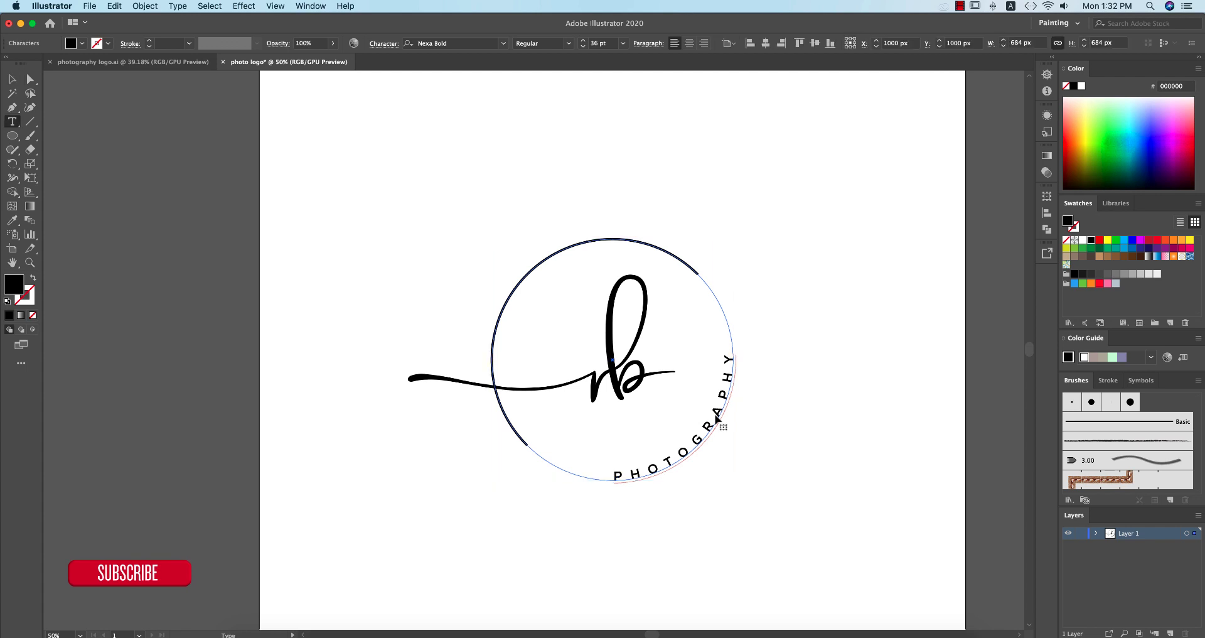
pyautogui.doubleClick(720, 413)
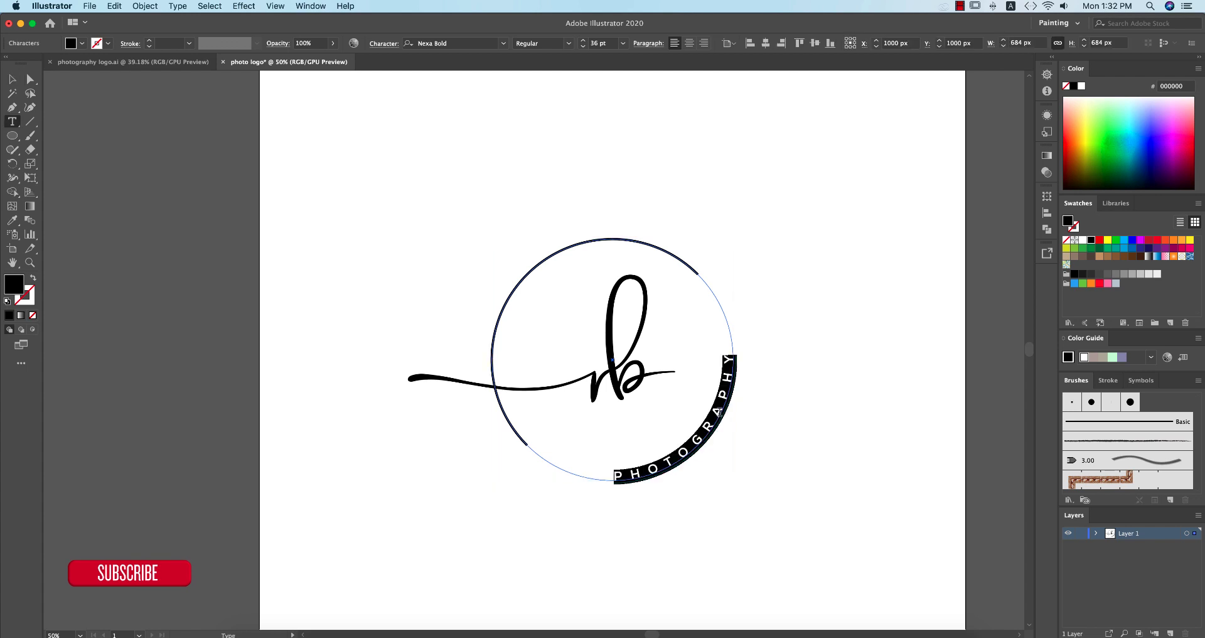
pyautogui.click(383, 43)
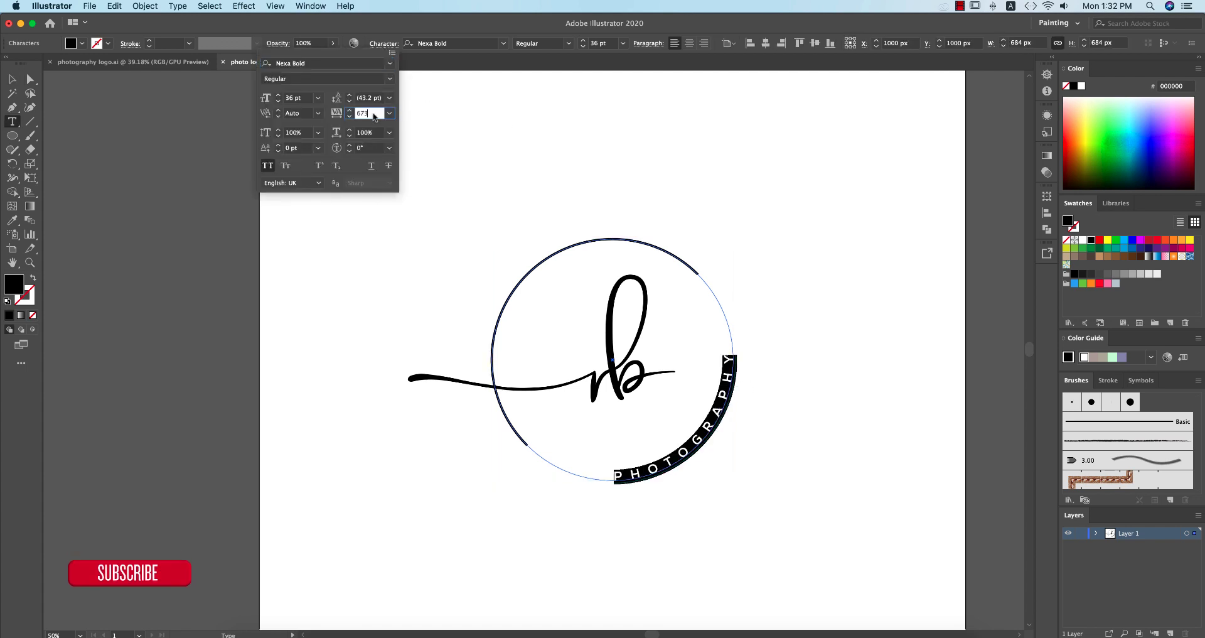
pyautogui.scroll(19, 374, 115)
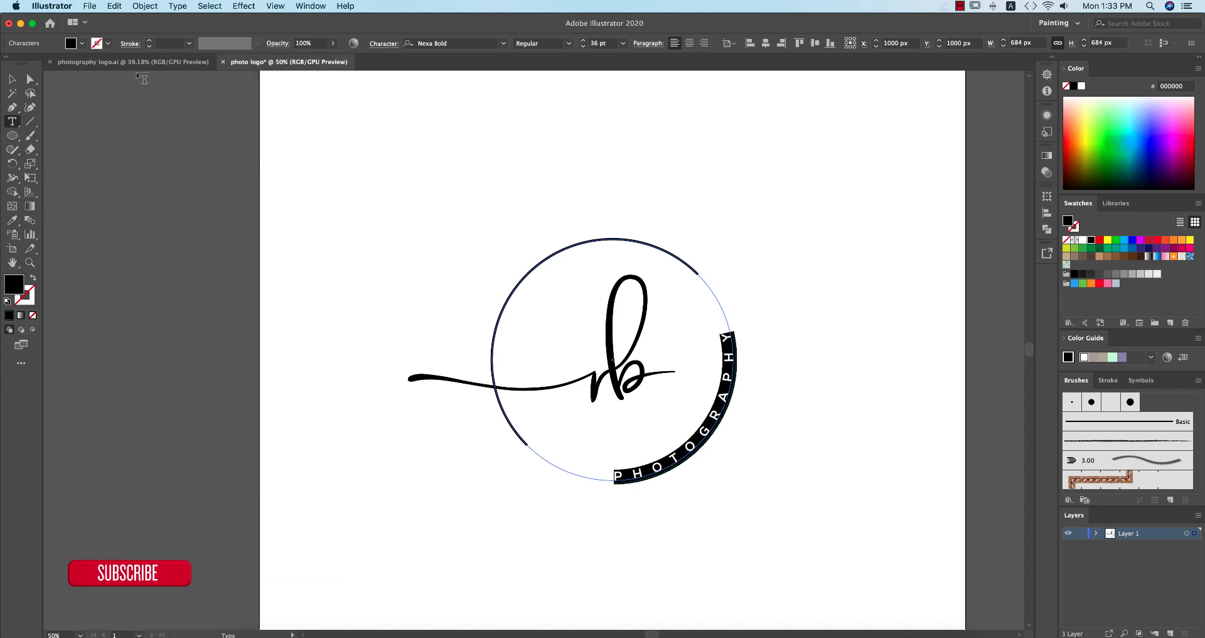
pyautogui.click(13, 79)
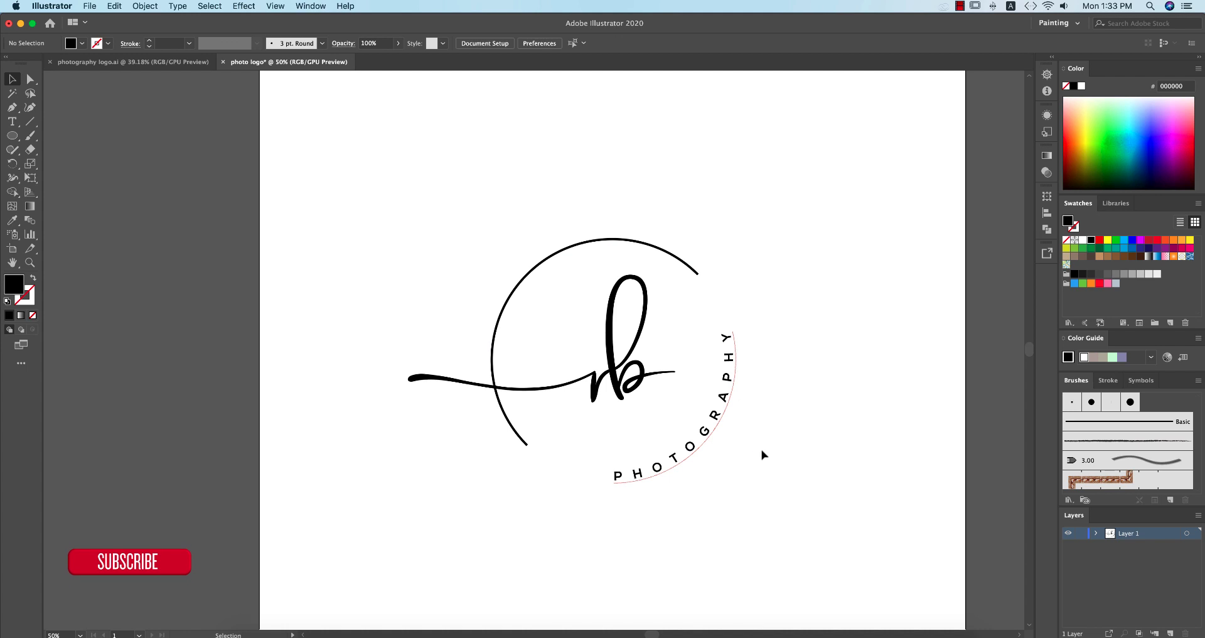
# - Convert the PHOTOGRAPHY text to outlines
pyautogui.rightClick(724, 405)
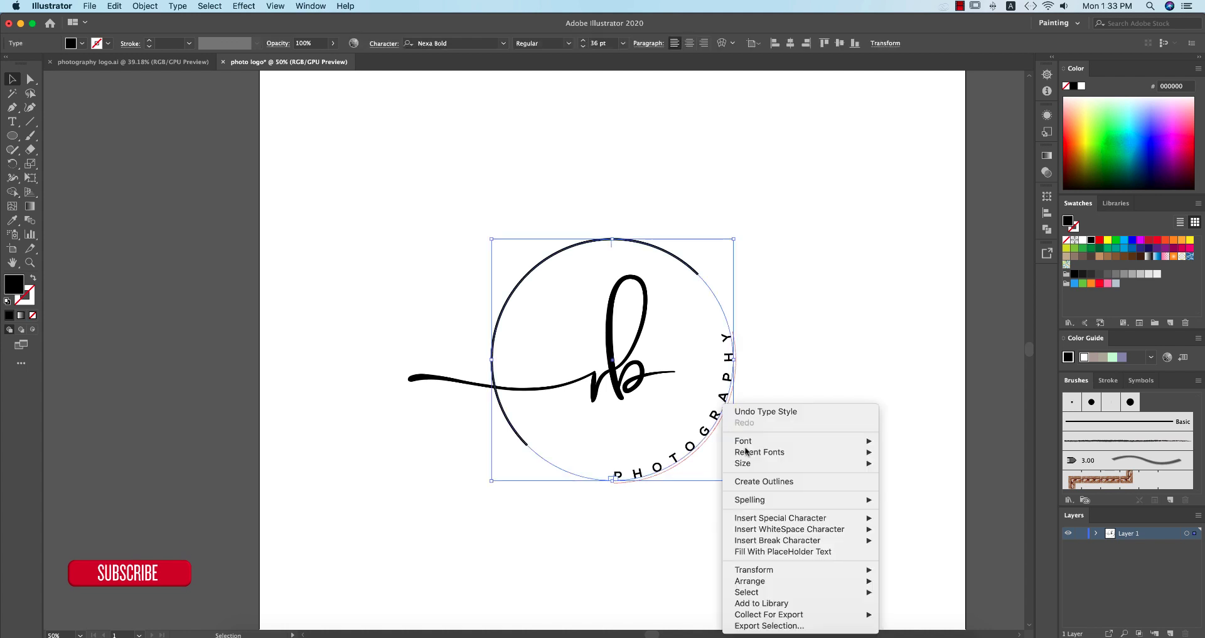
pyautogui.click(759, 482)
pyautogui.click(712, 510)
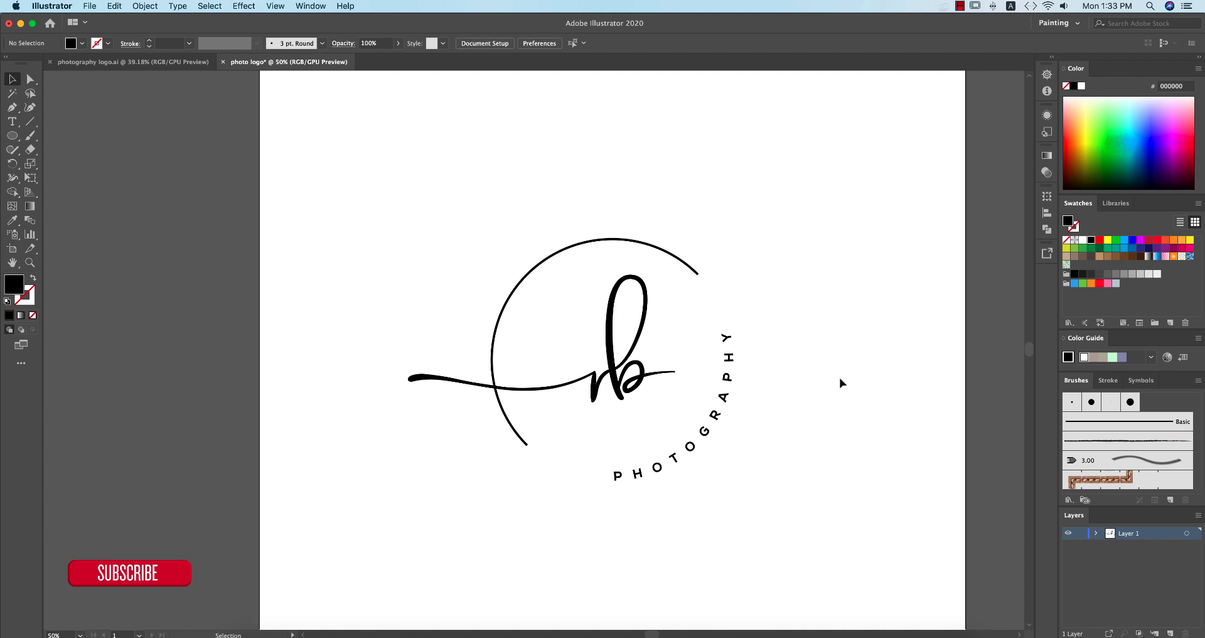
# - Expand the arc's 8 pt stroke into a filled shape, then select all the logo artwork
pyautogui.click(567, 250)
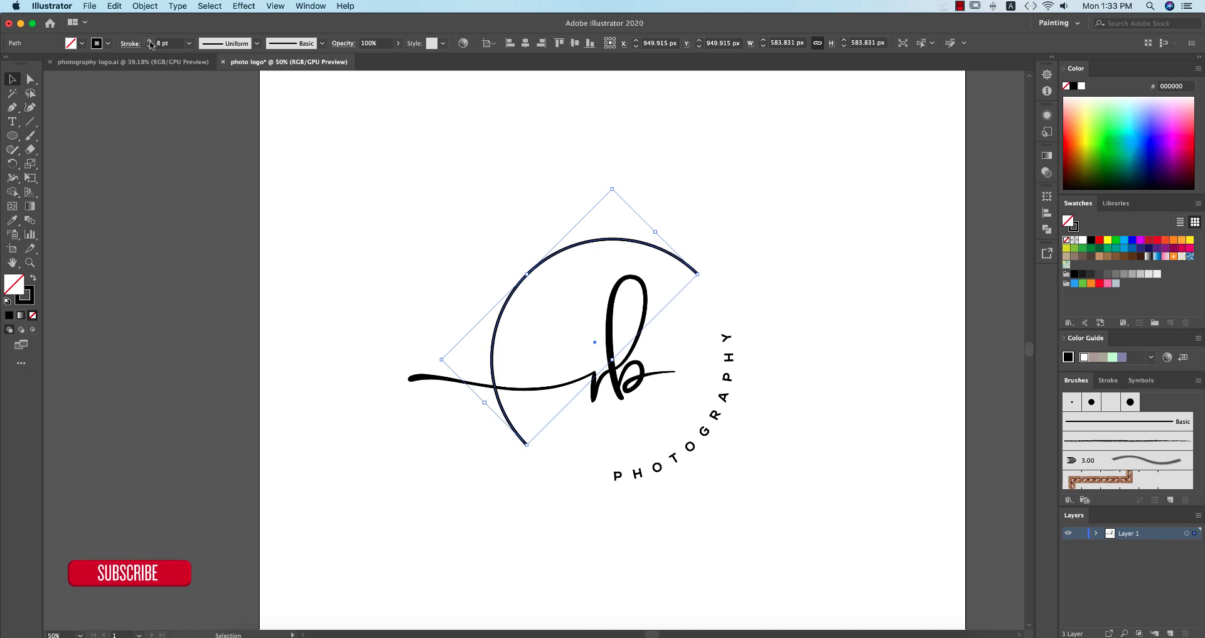
pyautogui.click(152, 8)
pyautogui.click(157, 134)
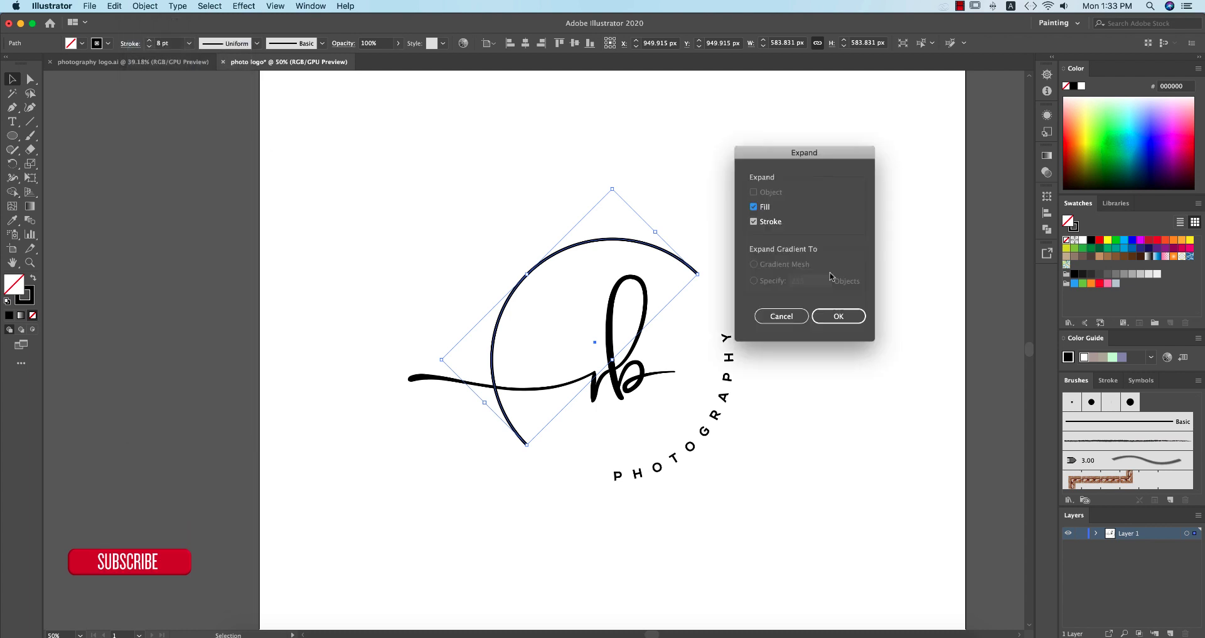
pyautogui.click(857, 325)
pyautogui.click(565, 196)
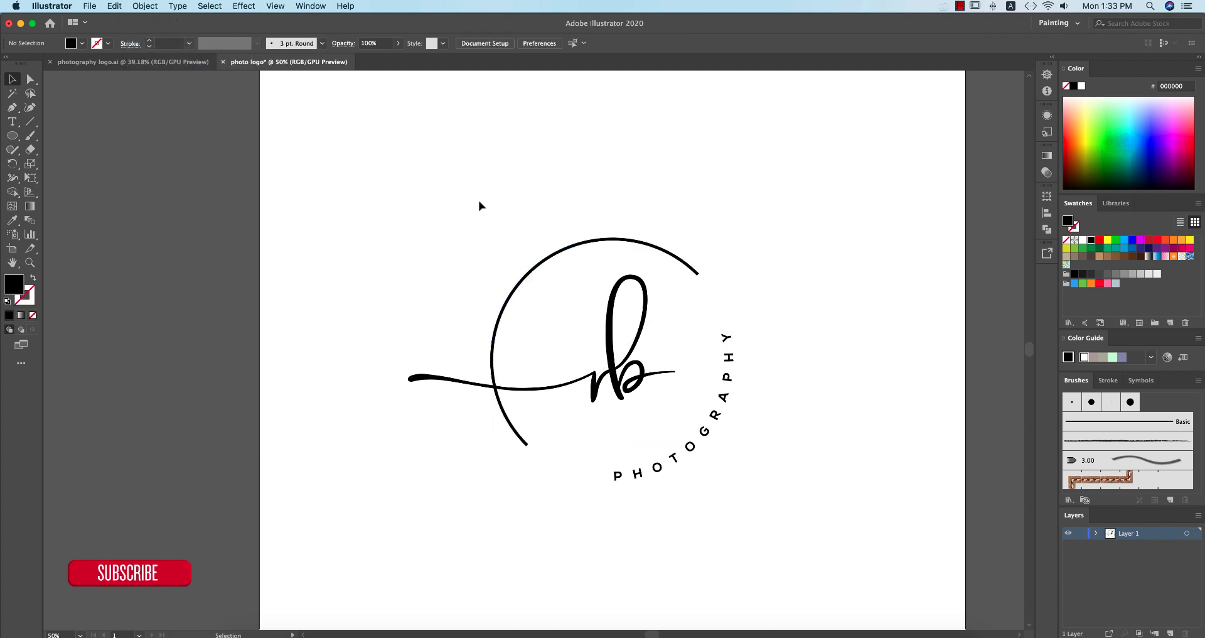
pyautogui.moveTo(339, 199); pyautogui.dragTo(860, 528)
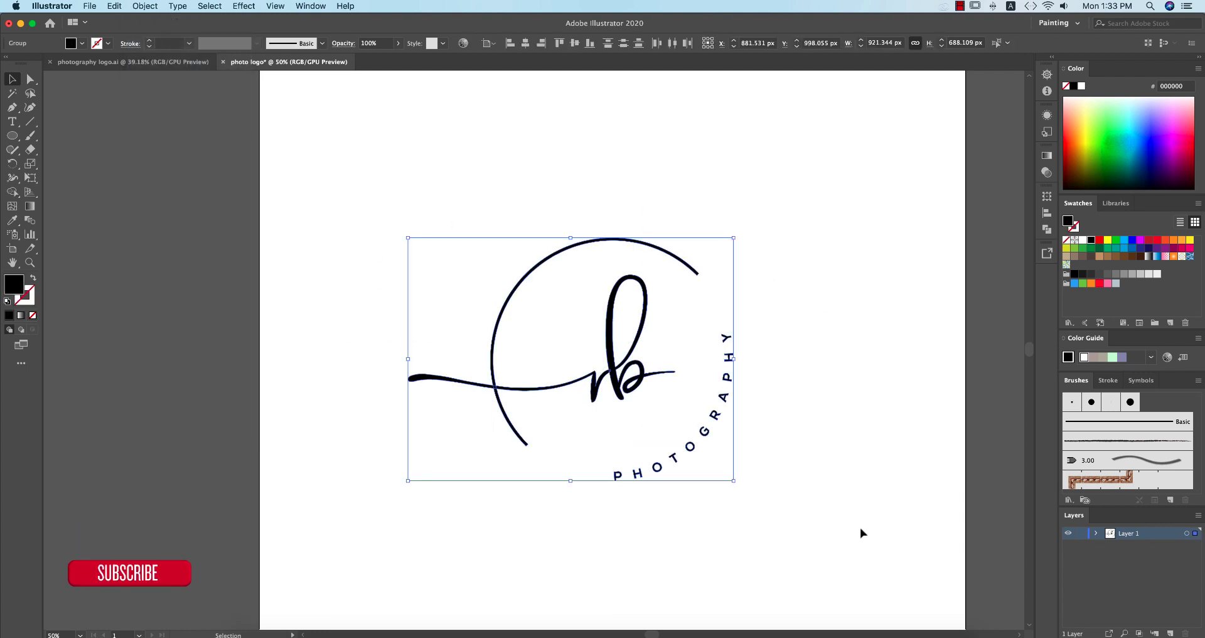
# - Group the entire logo artwork with Cmd+G
pyautogui.press('super+g')
pyautogui.press('v')
pyautogui.press('super+minus')
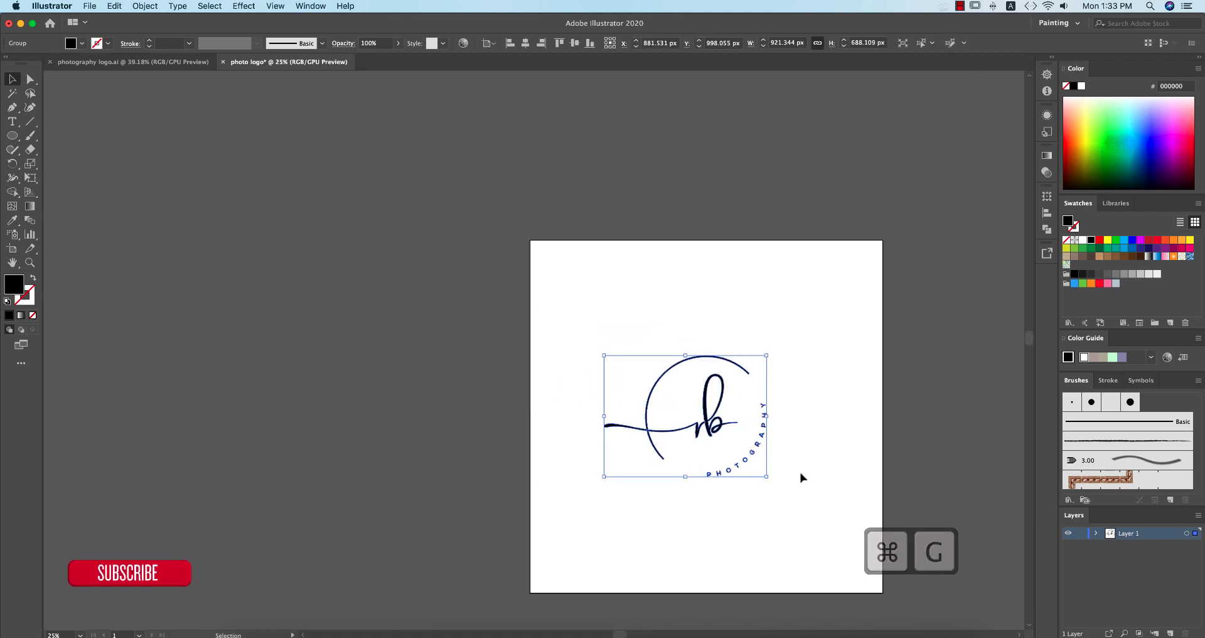
pyautogui.scroll(-1, 800, 477)
pyautogui.moveTo(802, 465); pyautogui.dragTo(616, 390)
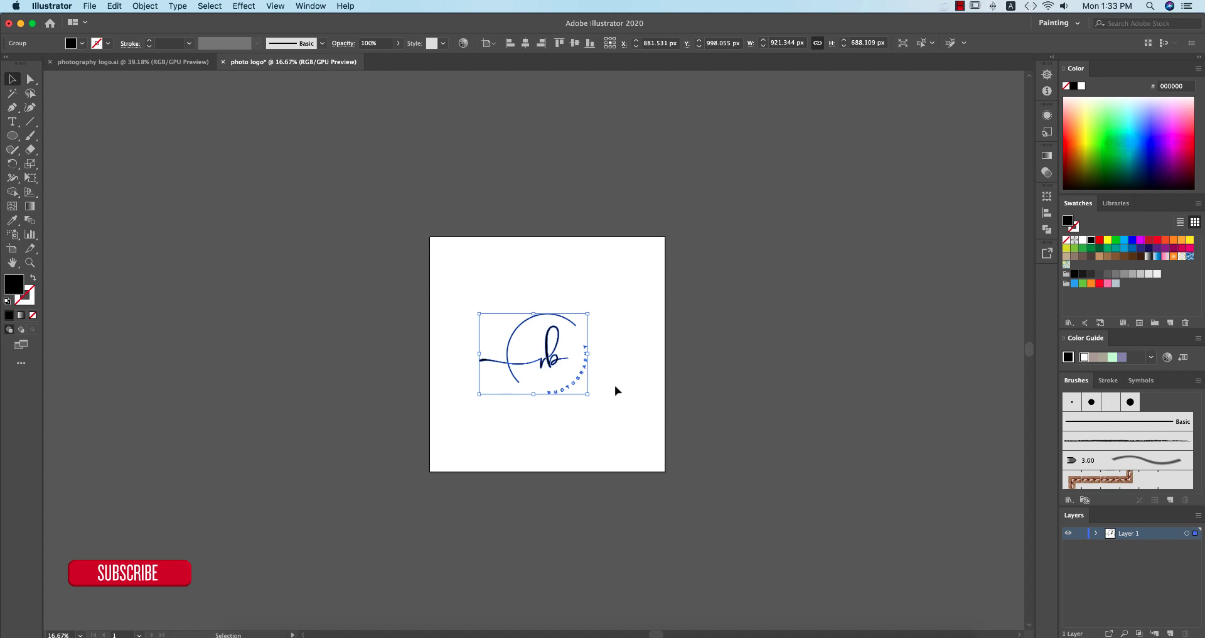
pyautogui.click(612, 400)
# - Duplicate the artboard to the right as Artboard 1 copy, holding an identical logo
pyautogui.click(12, 249)
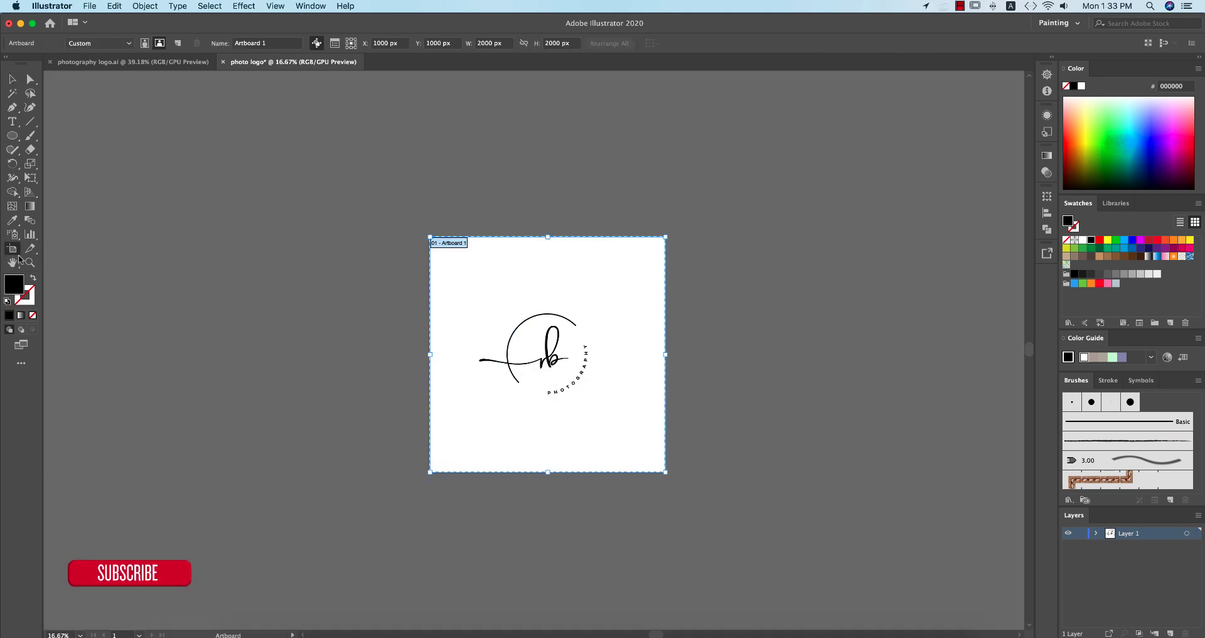
pyautogui.moveTo(638, 422); pyautogui.dragTo(875, 420)
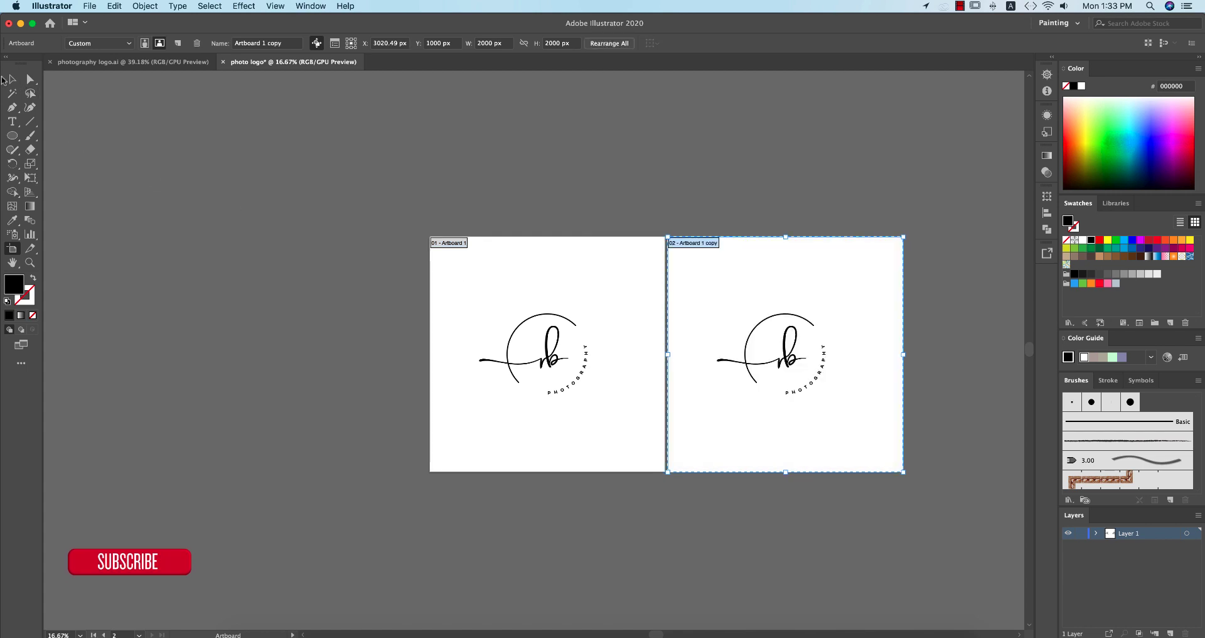
pyautogui.click(11, 80)
pyautogui.click(13, 143)
# - Draw a black rectangle over the second artboard and send it behind the logo
pyautogui.press('m')
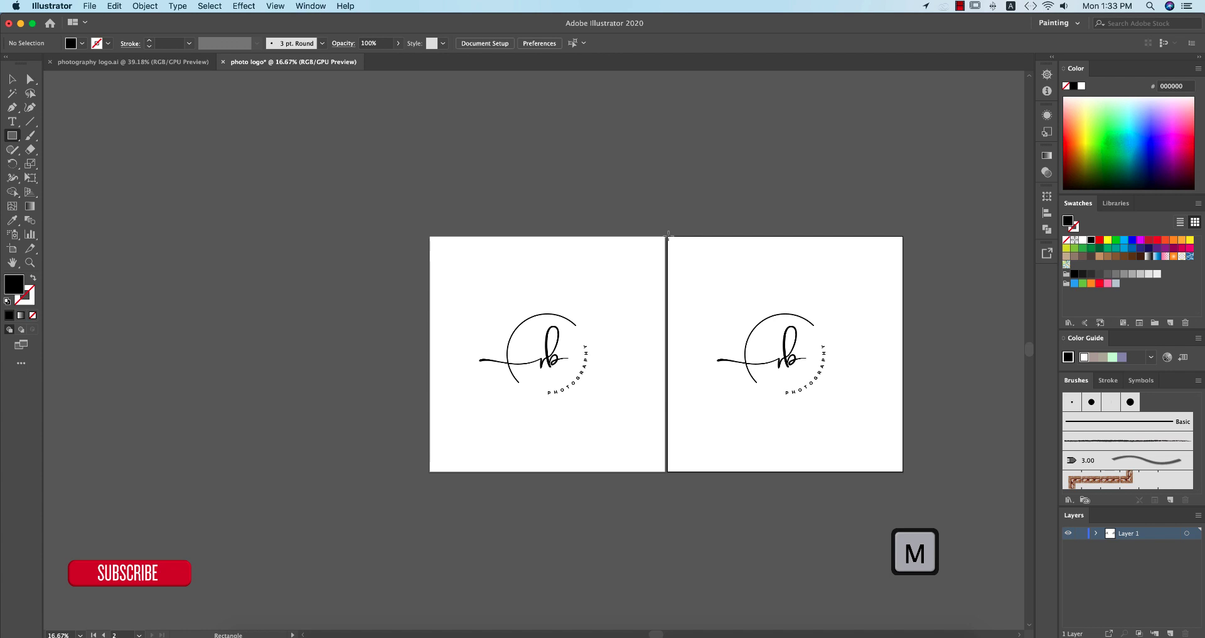
pyautogui.moveTo(718, 304); pyautogui.dragTo(877, 470)
pyautogui.press('super+shift+bracketleft')
pyautogui.press('v')
pyautogui.click(928, 381)
# - Fill the second artboard's logo with white
pyautogui.click(801, 344)
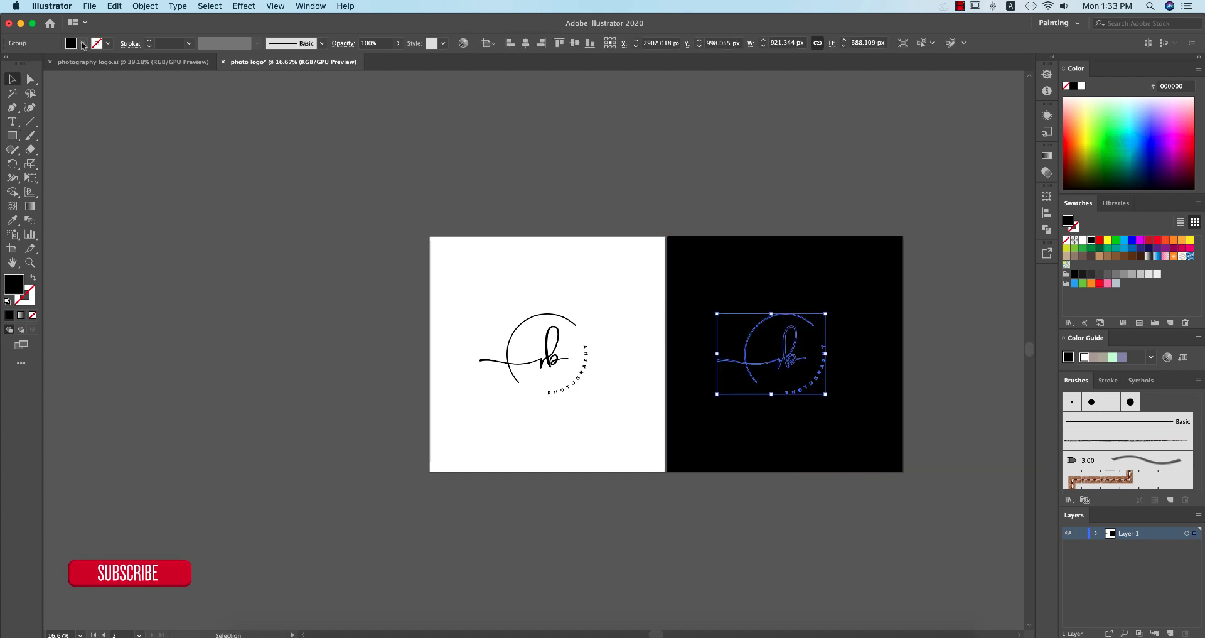
pyautogui.click(83, 42)
pyautogui.click(25, 66)
pyautogui.click(922, 377)
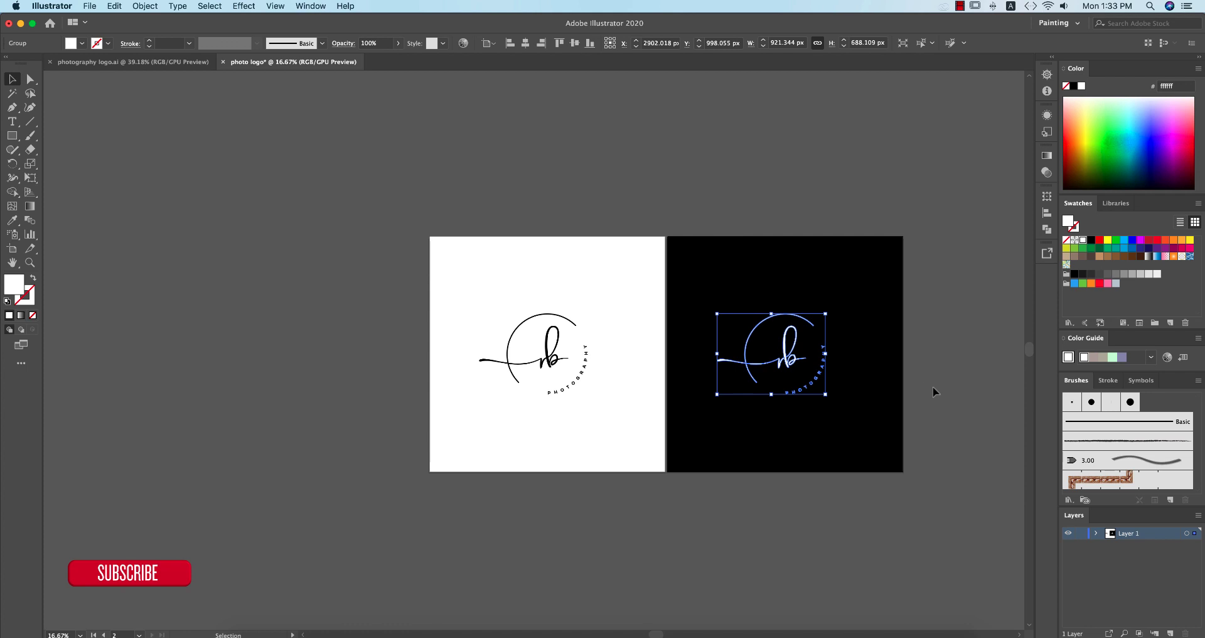
pyautogui.click(933, 390)
pyautogui.scroll(-4, 929, 364)
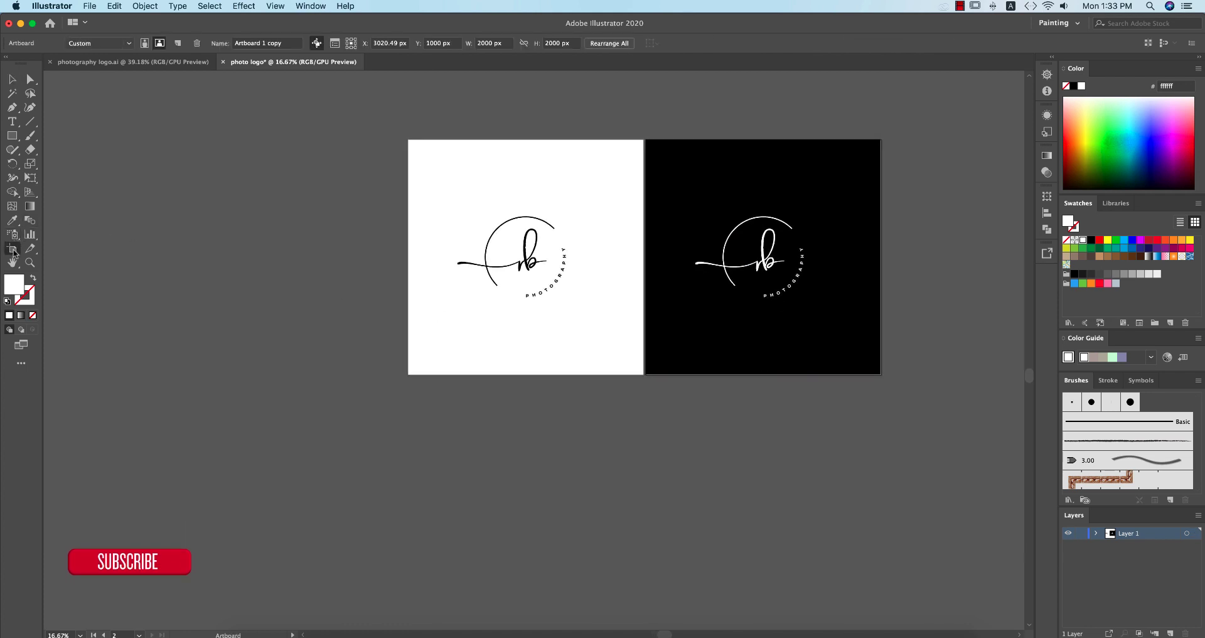
# - Duplicate the black artboard below the first one as a third artboard
pyautogui.click(13, 250)
pyautogui.moveTo(850, 337); pyautogui.dragTo(616, 577)
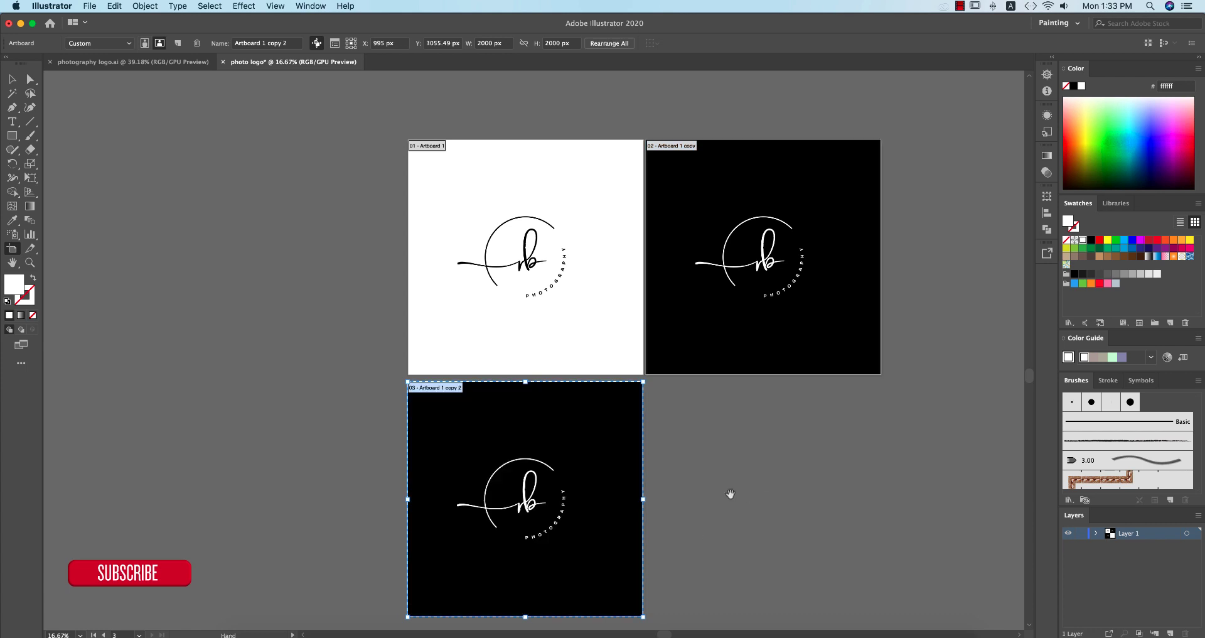
pyautogui.moveTo(733, 494); pyautogui.dragTo(767, 464)
pyautogui.press('Escape')
pyautogui.scroll(1, 595, 435)
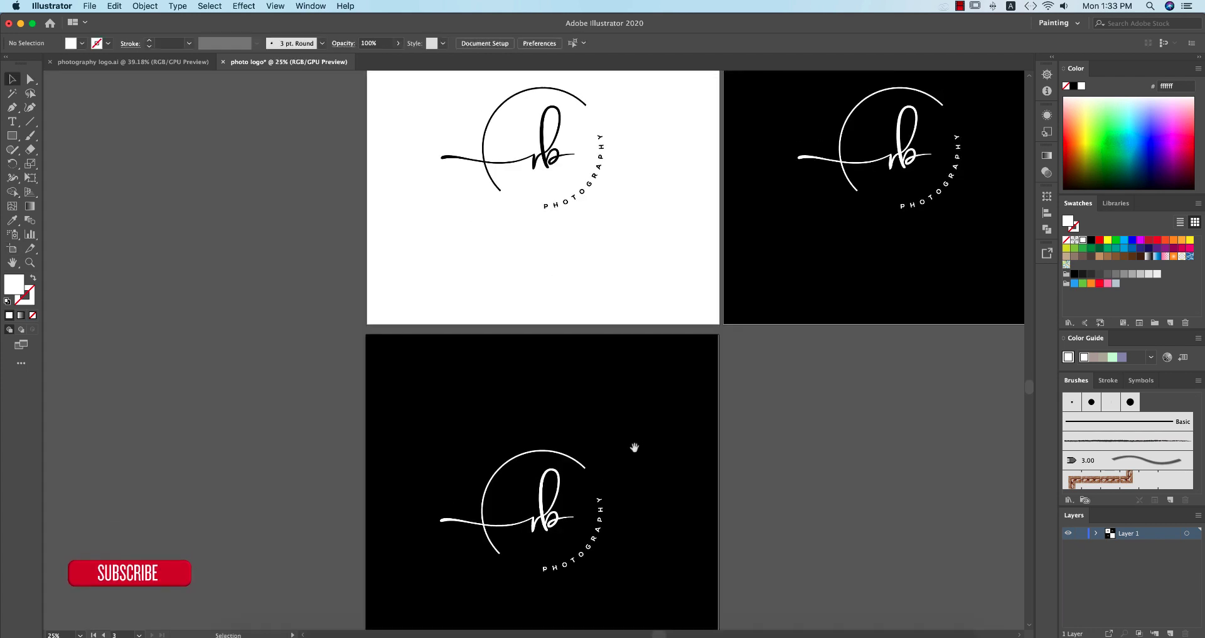
pyautogui.scroll(-4, 637, 452)
# - Change the third artboard's background fill to dark grey 333333
pyautogui.click(584, 290)
pyautogui.click(82, 43)
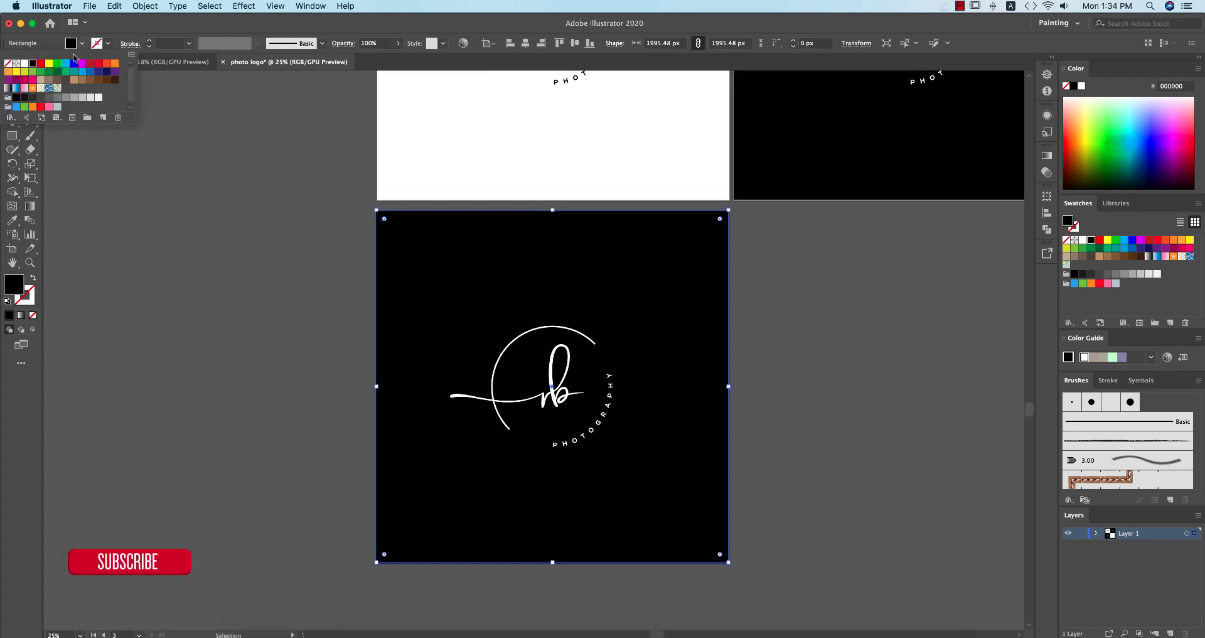
pyautogui.click(32, 98)
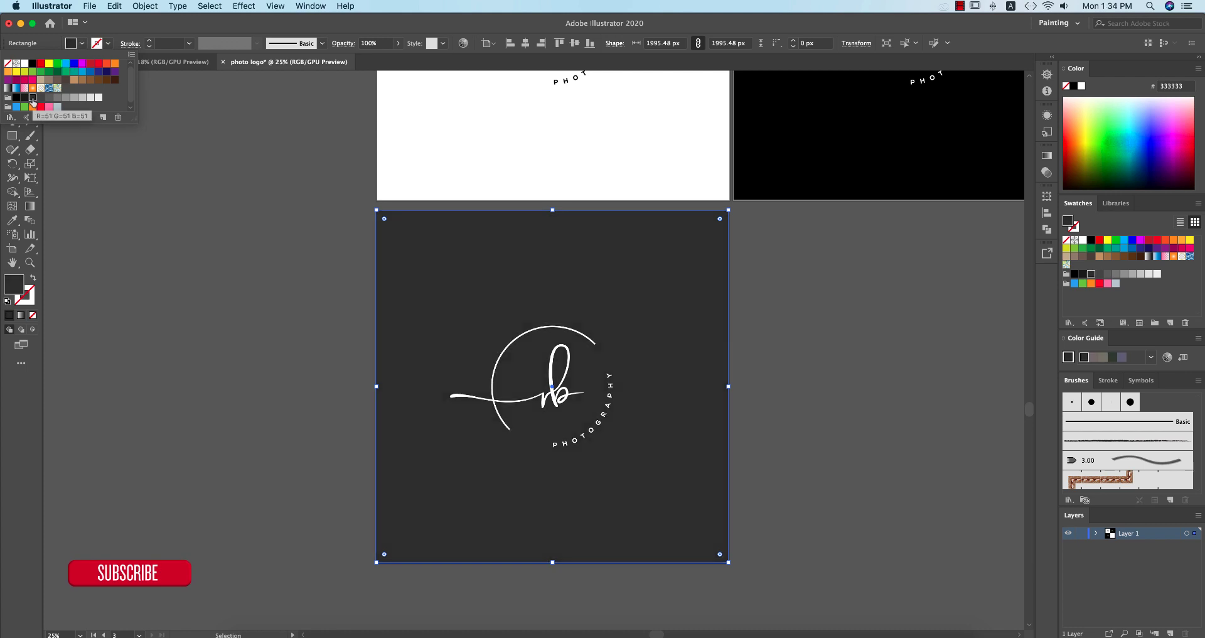
pyautogui.click(214, 232)
# - Recolour the third artboard's logo tan (#e8b17c) using the Color Picker
pyautogui.click(573, 338)
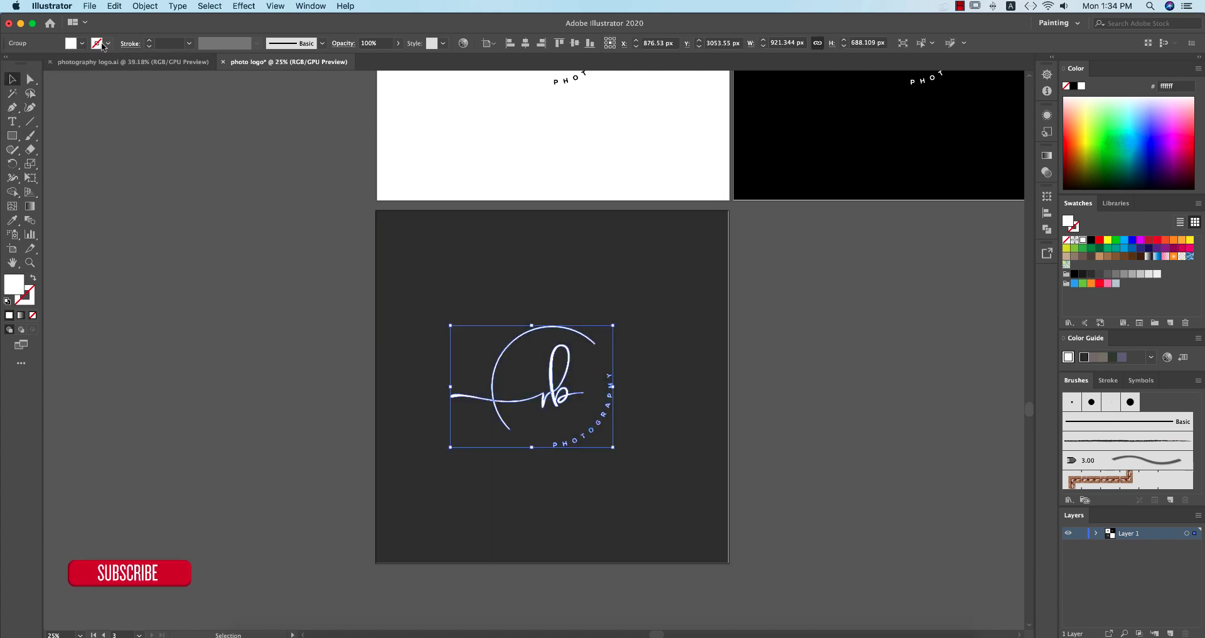
pyautogui.click(82, 43)
pyautogui.click(40, 81)
pyautogui.click(247, 387)
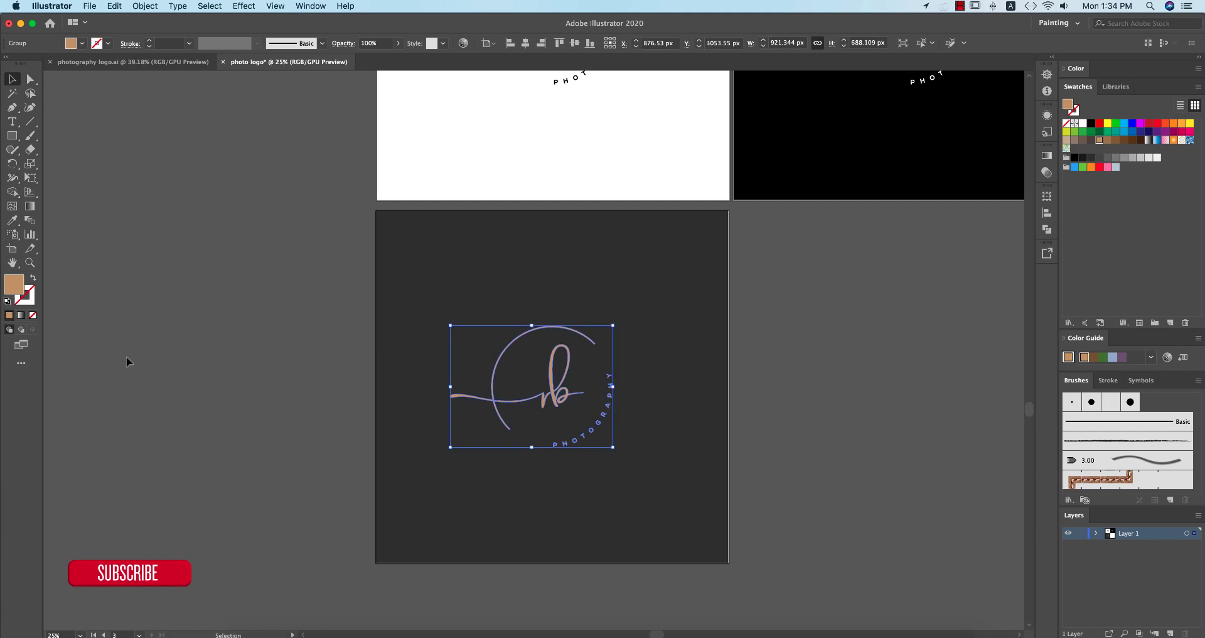
pyautogui.doubleClick(19, 287)
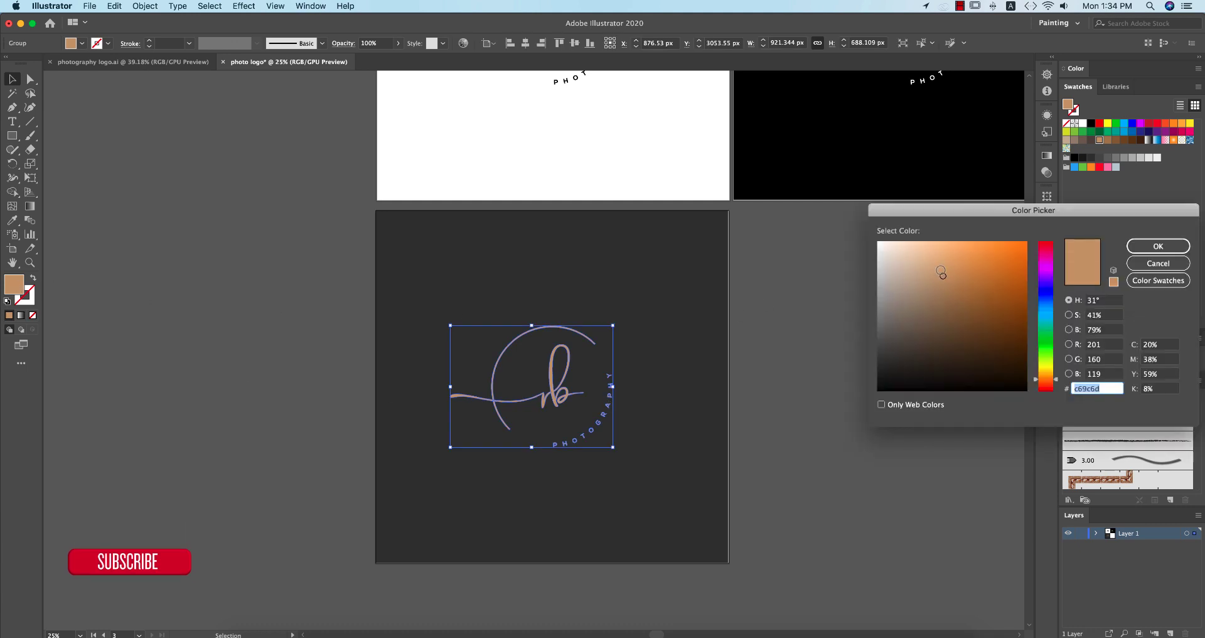
pyautogui.click(1133, 247)
pyautogui.click(834, 427)
pyautogui.scroll(-2, 833, 425)
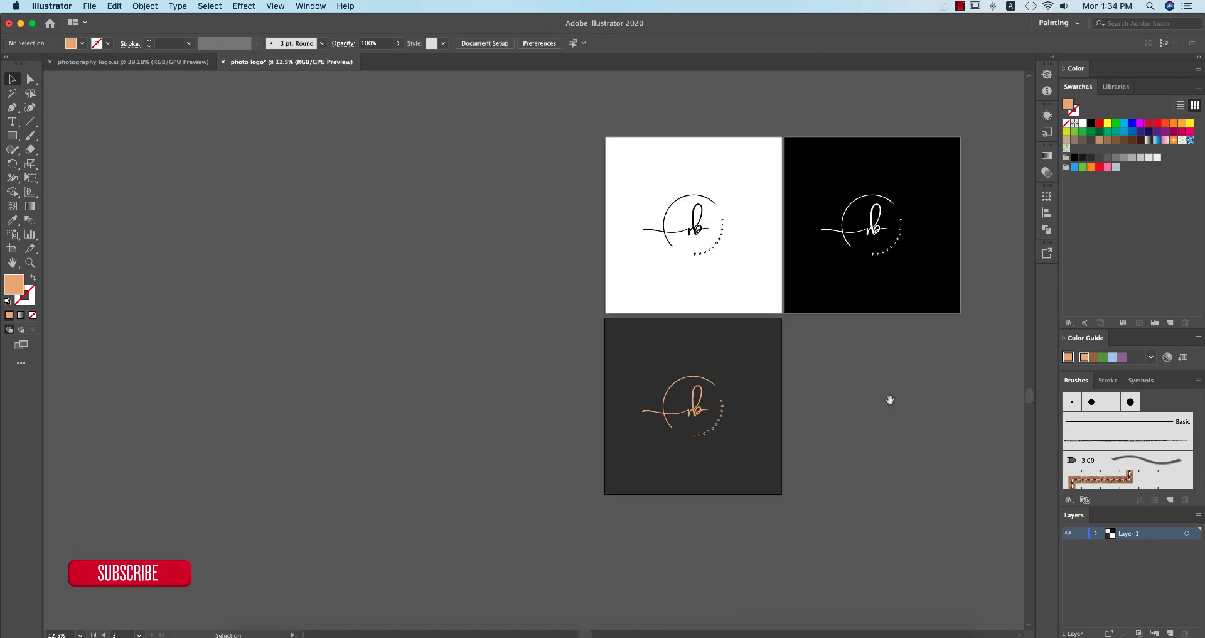
pyautogui.moveTo(890, 400); pyautogui.dragTo(733, 436)
# - Save the document as photo logo.ai in the 2-5-2020 folder with default Illustrator Options
pyautogui.hotkey('ctrl', 's')
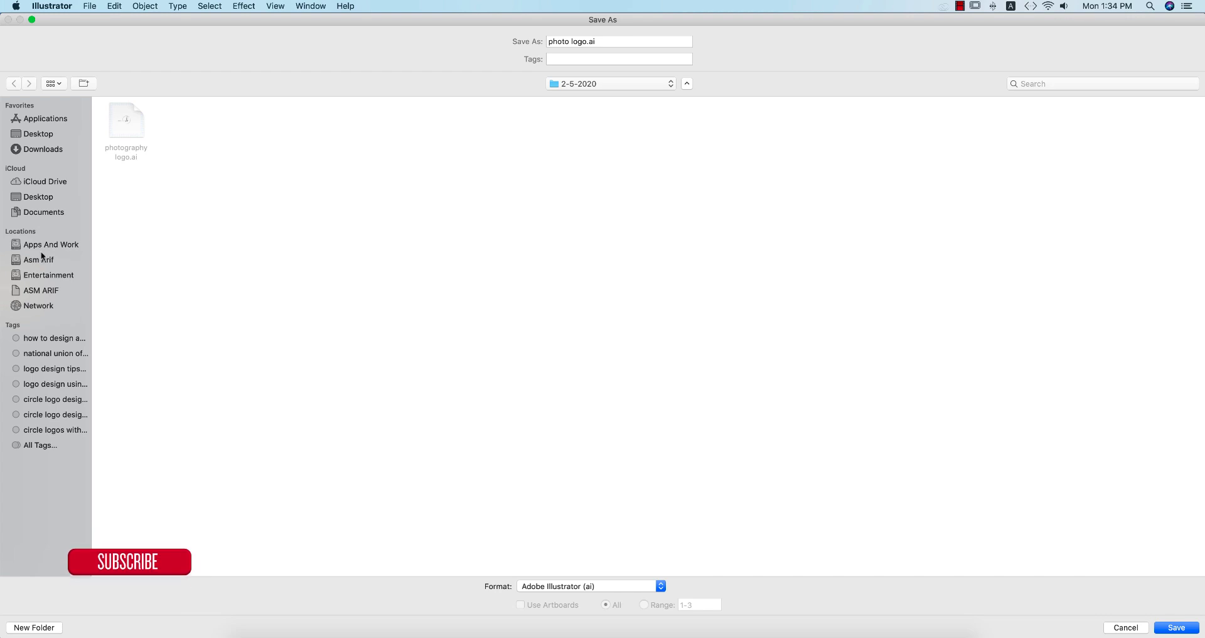
pyautogui.click(50, 245)
pyautogui.doubleClick(128, 128)
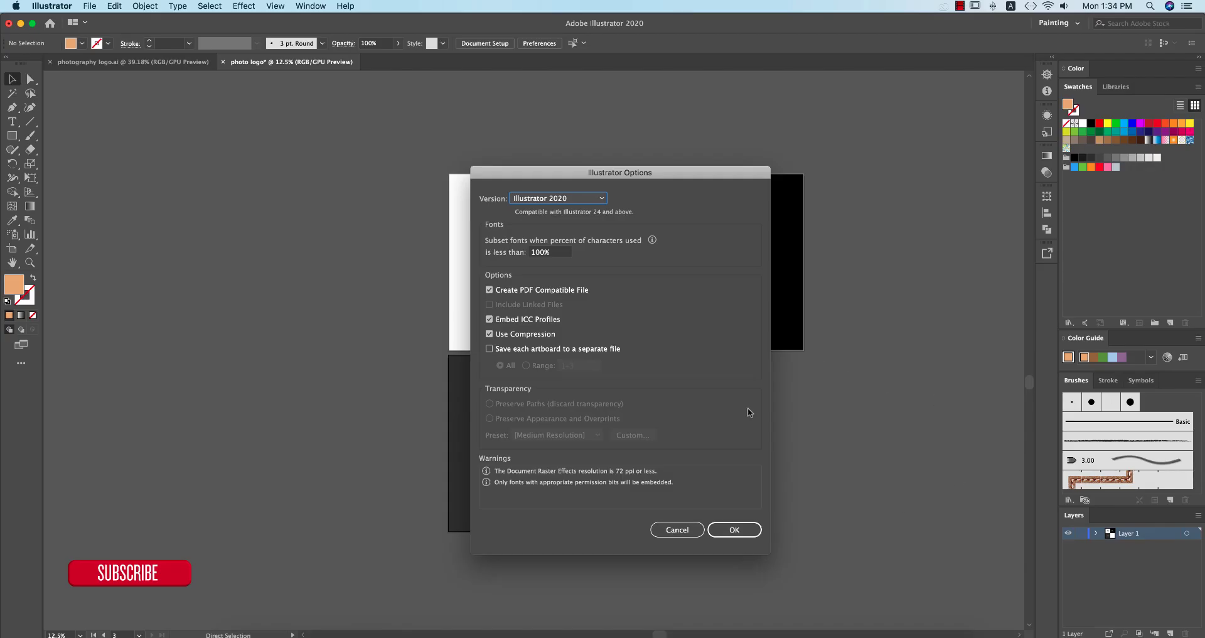
pyautogui.click(736, 530)
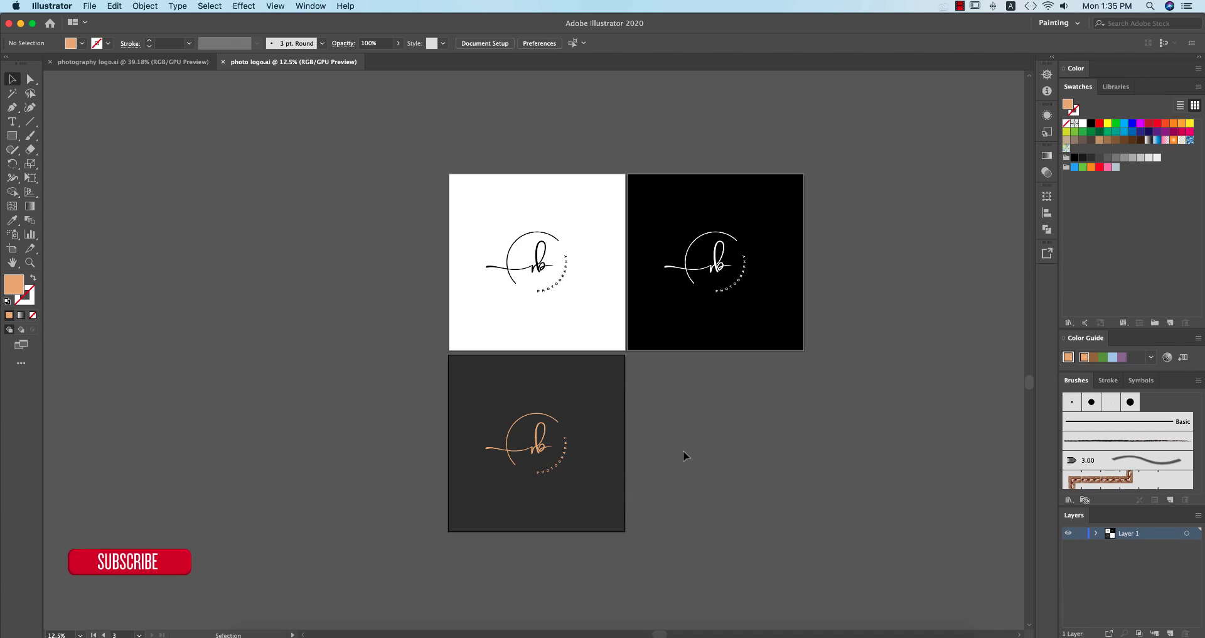
# - Copy the white logo from the black artboard in Illustrator for use in Photoshop
pyautogui.click(440, 634)
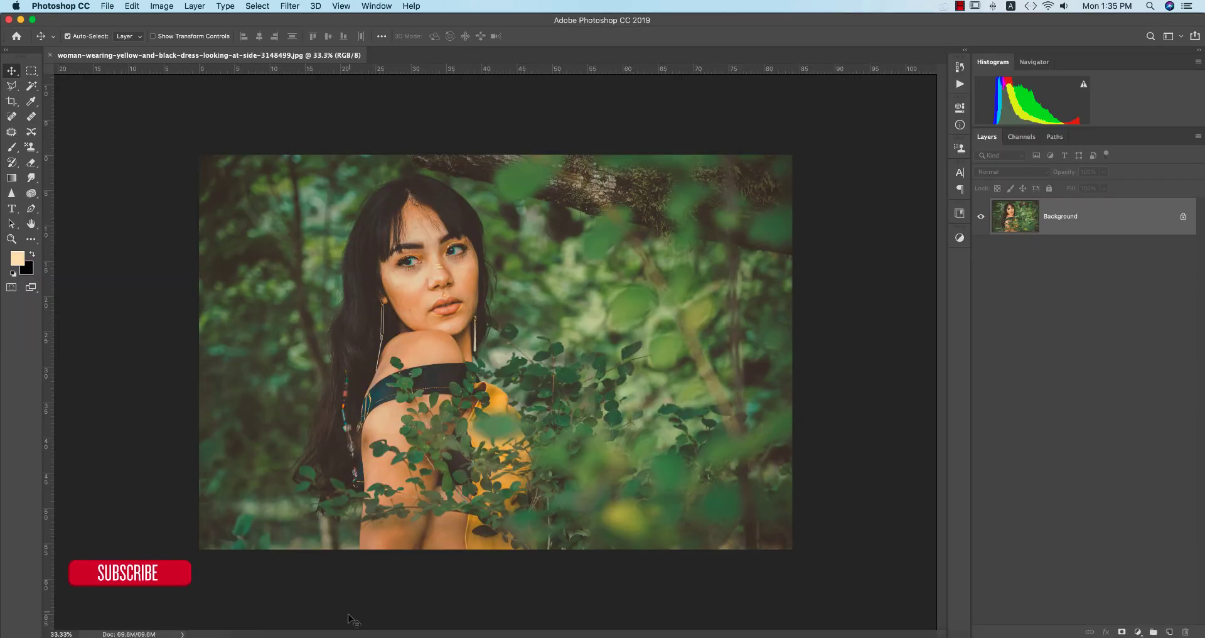
pyautogui.moveTo(433, 634)
pyautogui.click(391, 634)
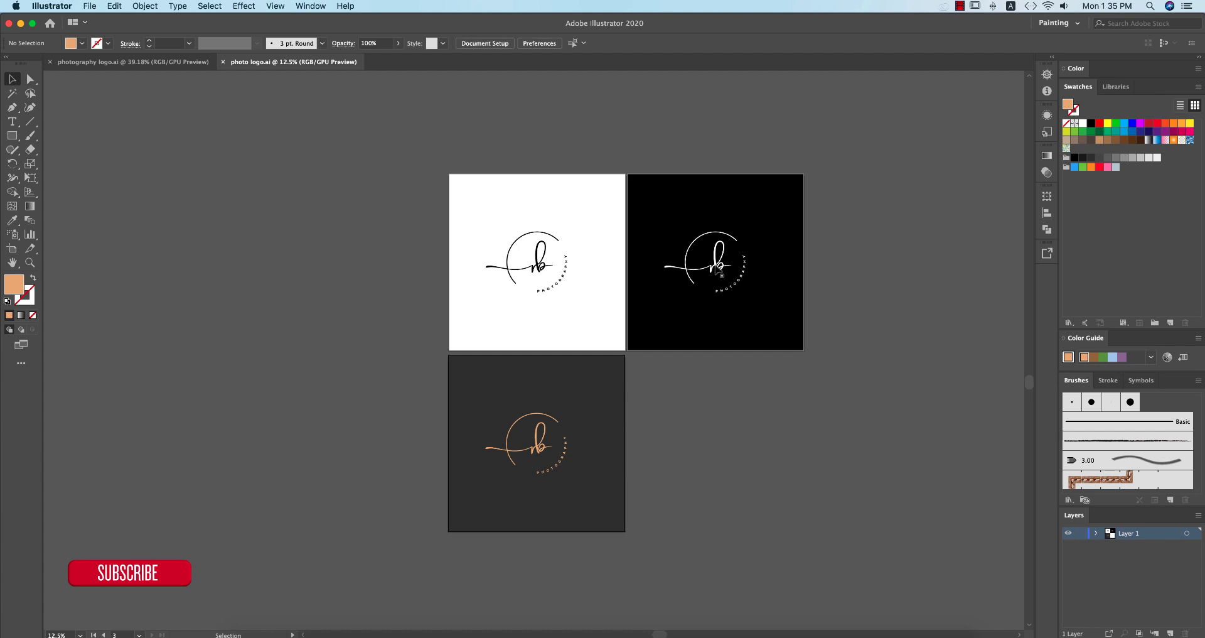
pyautogui.click(723, 275)
pyautogui.press('super+c')
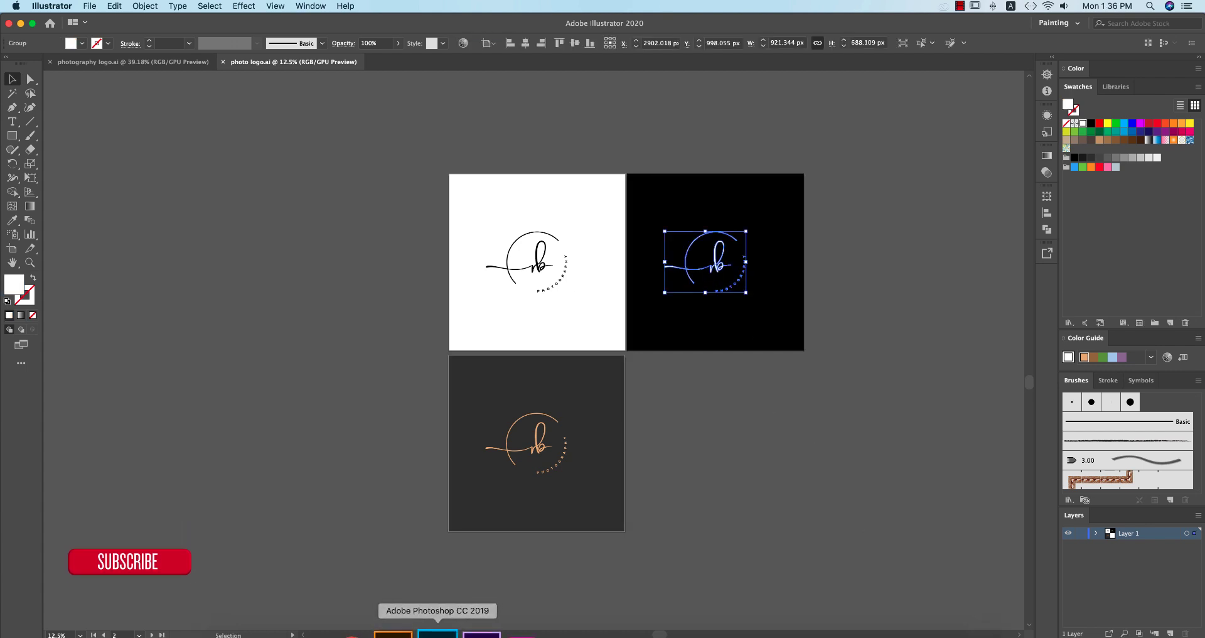
pyautogui.click(438, 634)
# - Paste the logo as pixels, move it to the photo's lower-right corner, and set opacity to 68%
pyautogui.press('super+v')
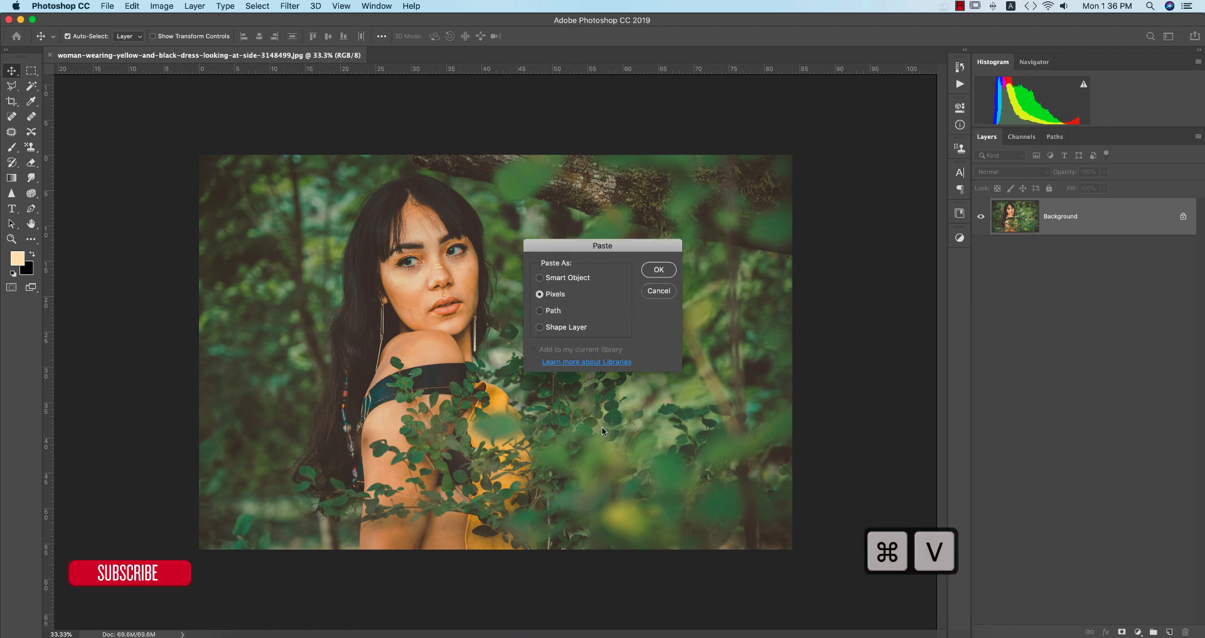
pyautogui.click(657, 271)
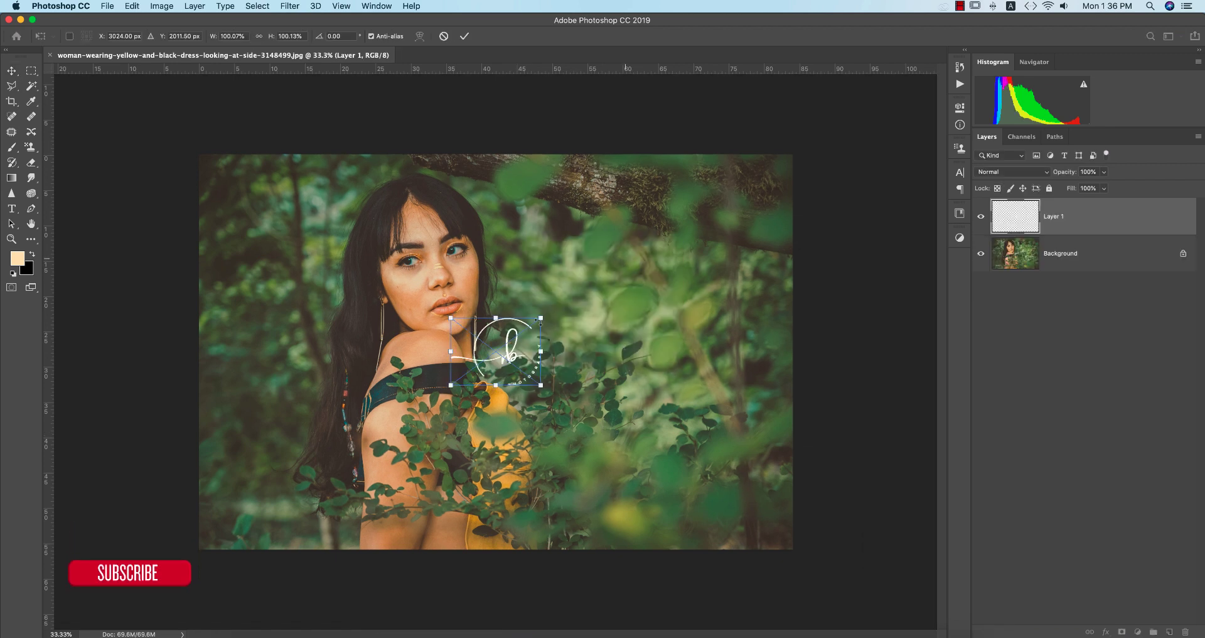
pyautogui.moveTo(543, 376); pyautogui.dragTo(752, 519)
pyautogui.click(464, 36)
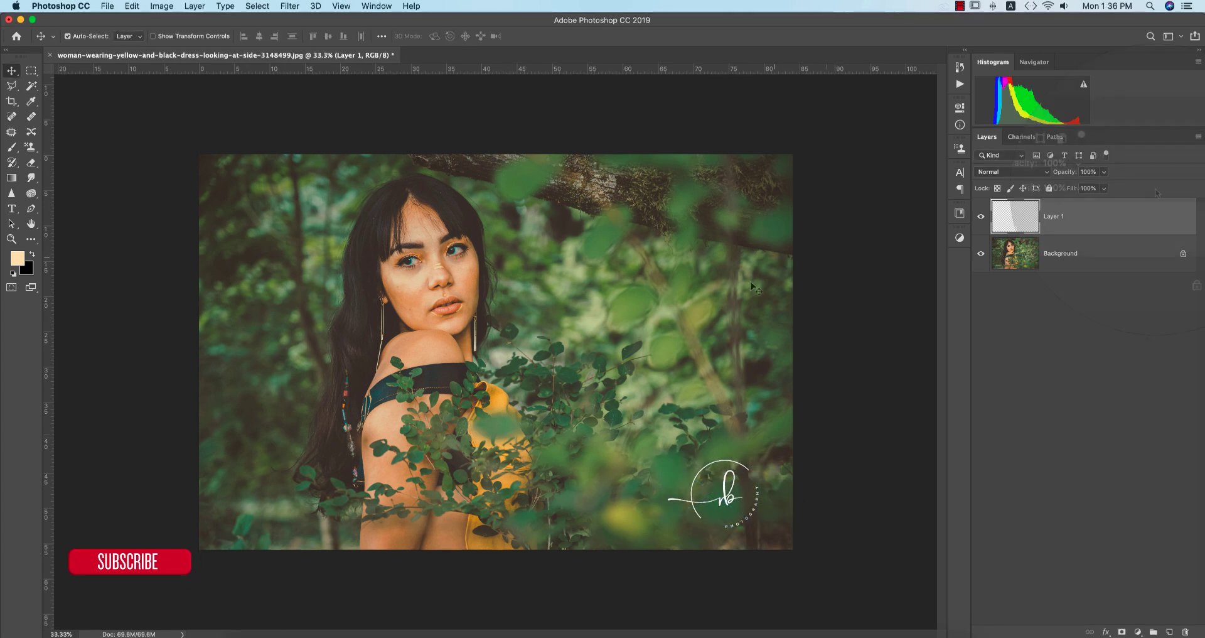
pyautogui.click(1104, 172)
pyautogui.moveTo(1104, 190); pyautogui.dragTo(1087, 187)
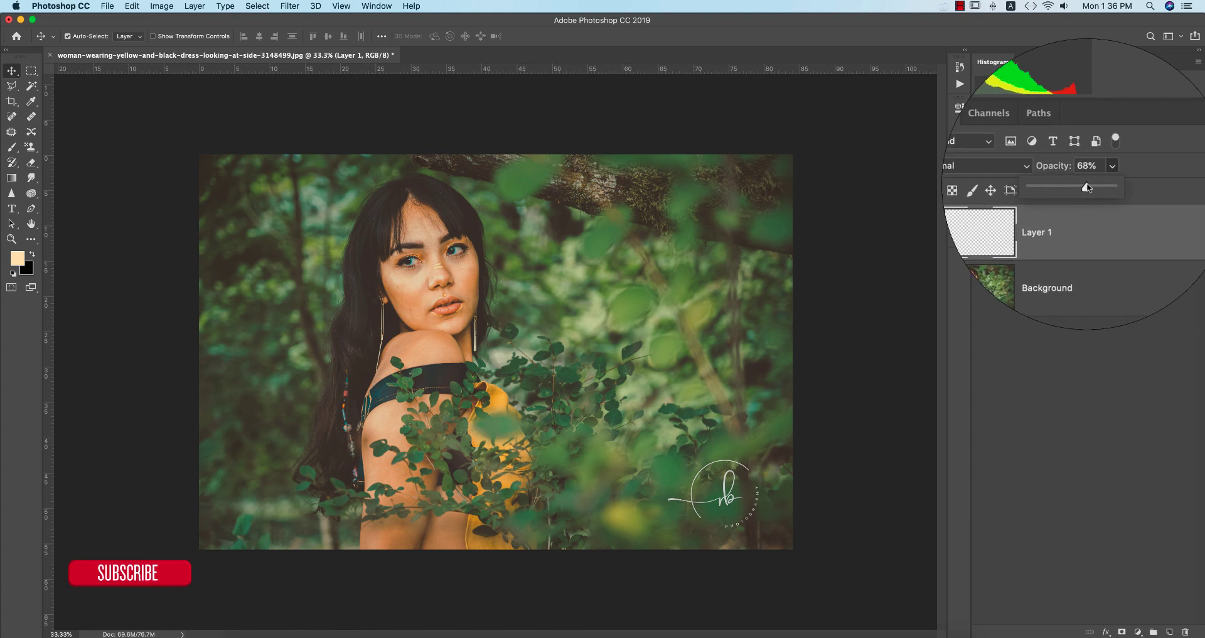
pyautogui.click(873, 276)
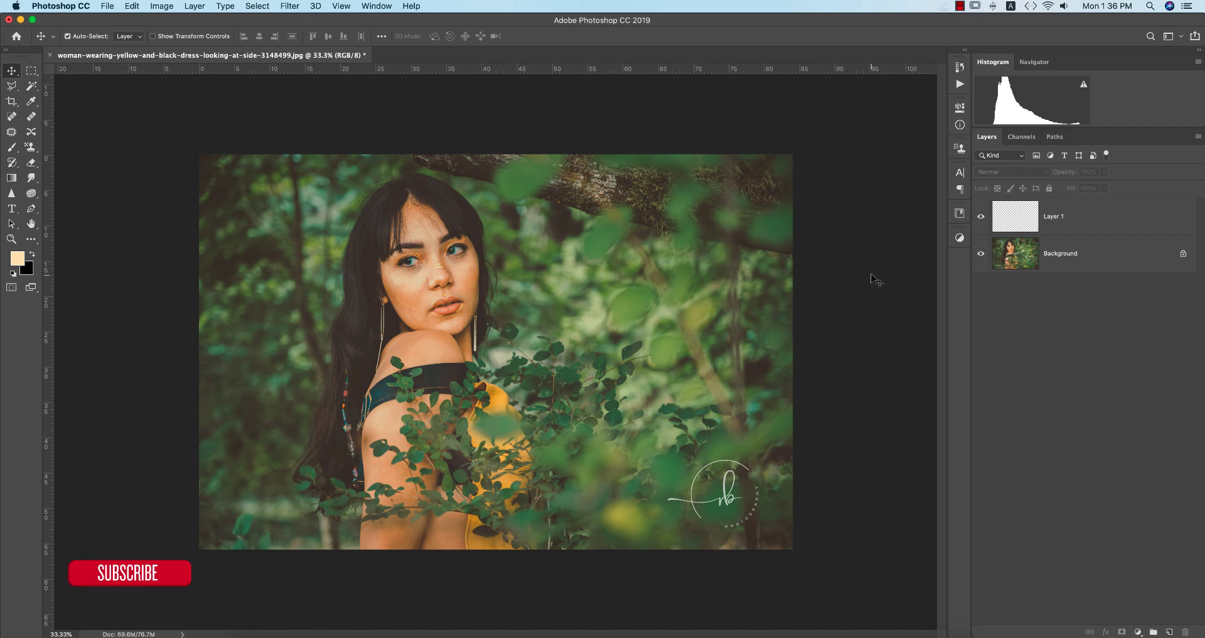
# - Discard the photo without saving and start a new document with white background contents
pyautogui.click(52, 56)
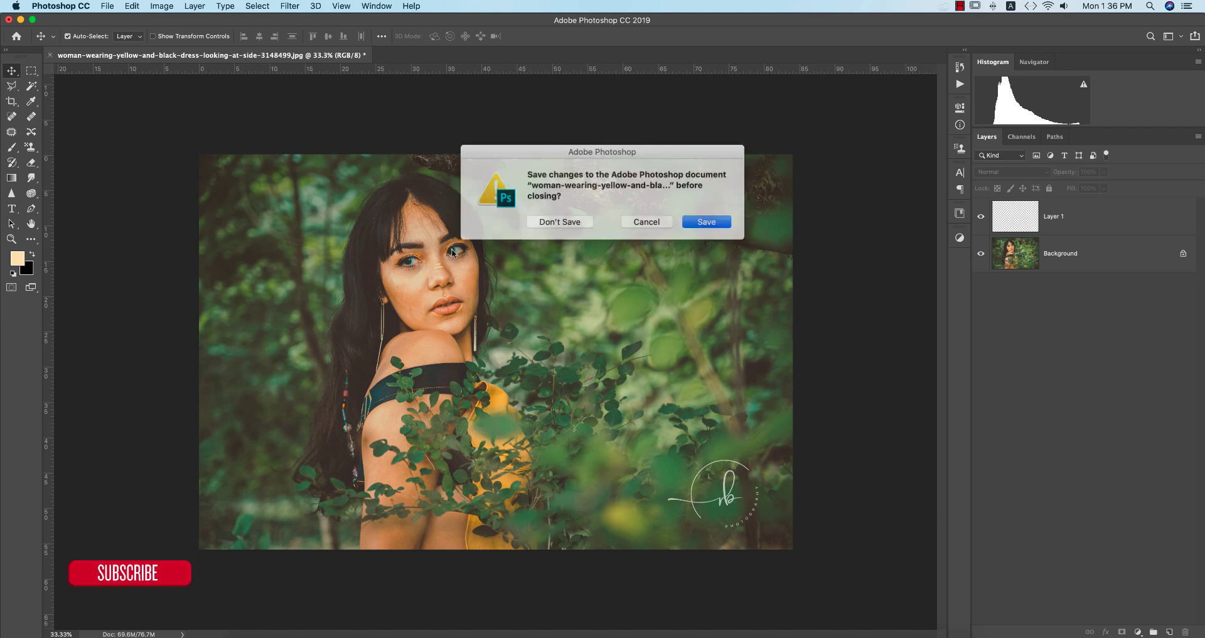
pyautogui.click(570, 222)
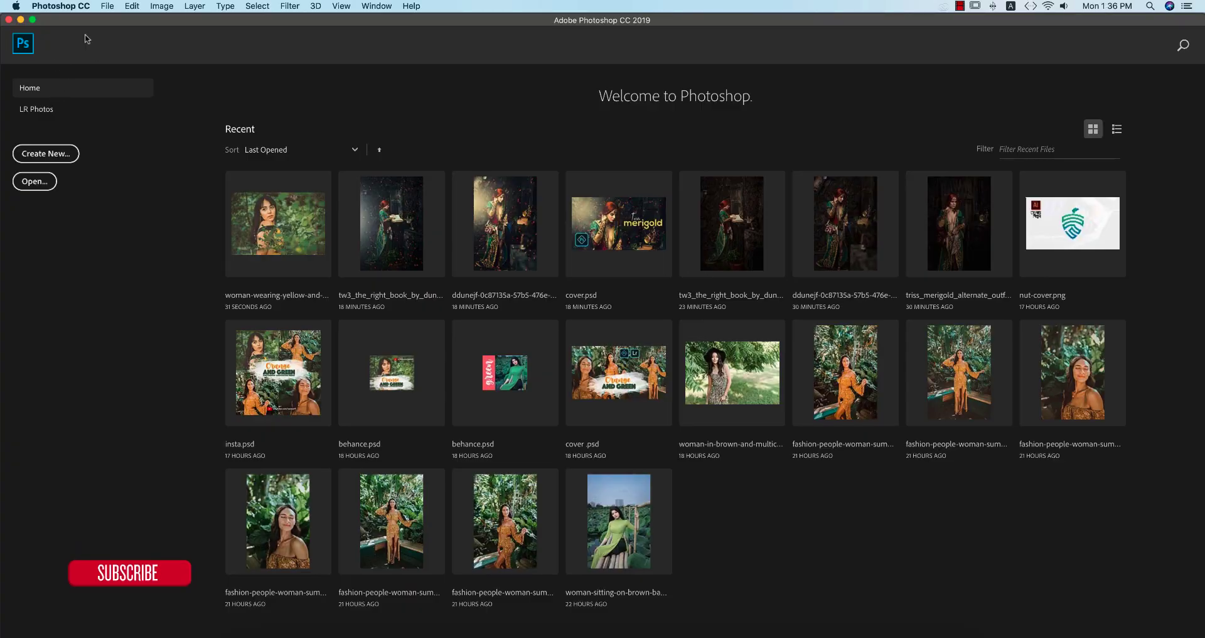
pyautogui.click(108, 8)
pyautogui.click(115, 25)
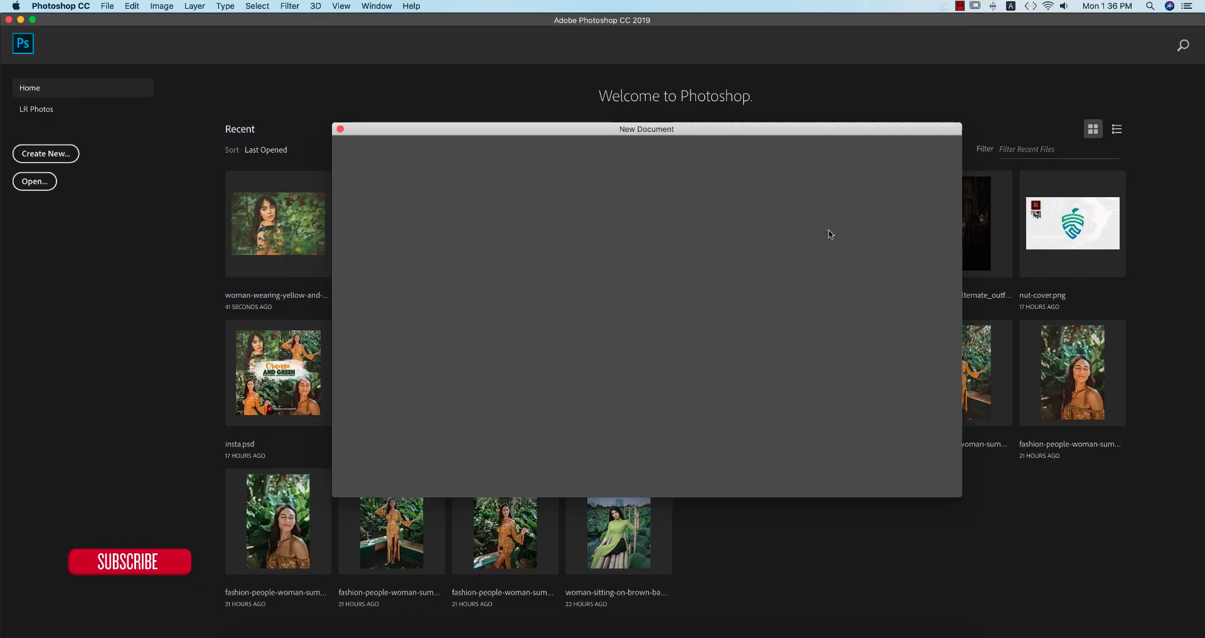
pyautogui.click(814, 388)
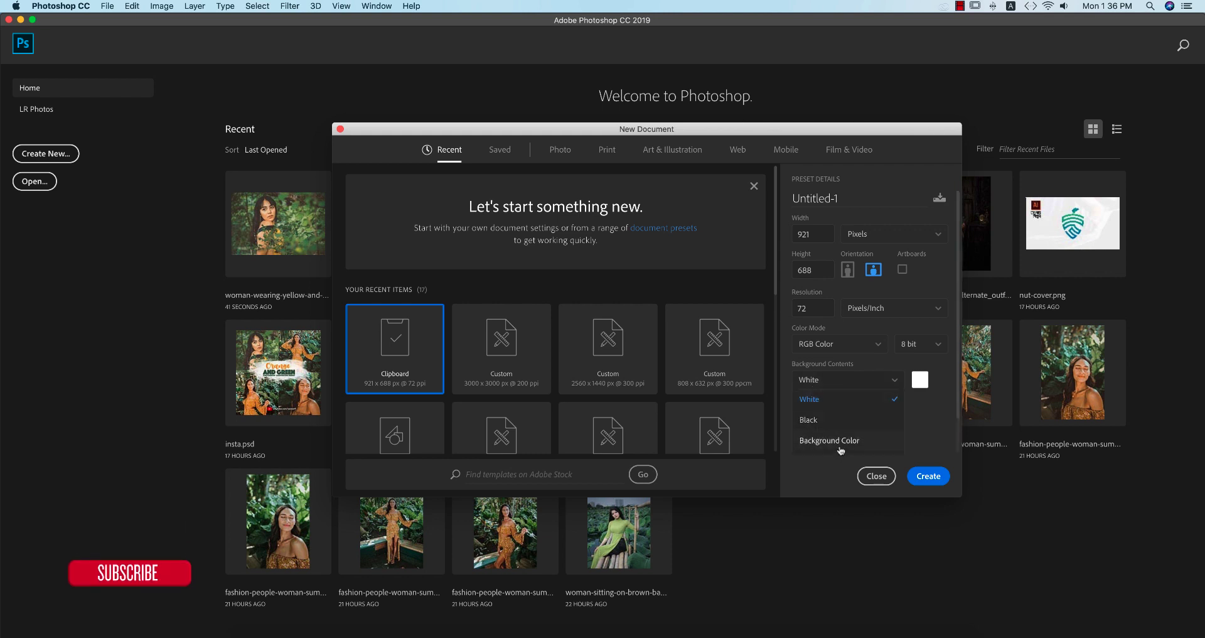
pyautogui.click(922, 433)
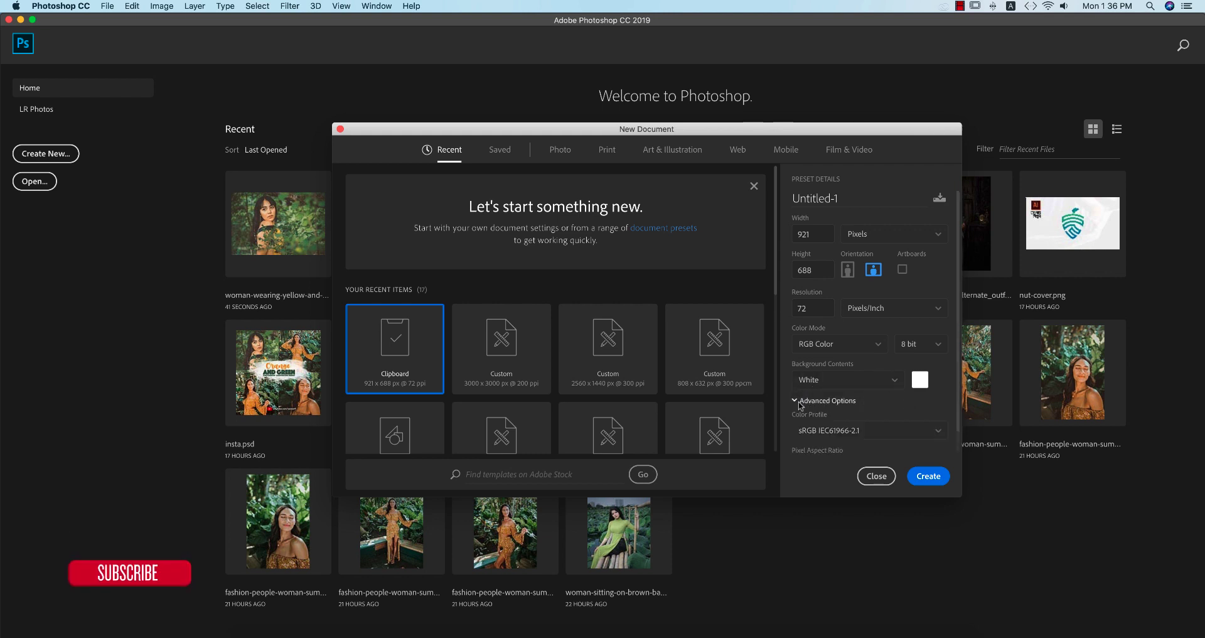
# - Create a 500 × 500 px document, then unlock its Background as Layer 0 and hide it
pyautogui.scroll(-2, 833, 412)
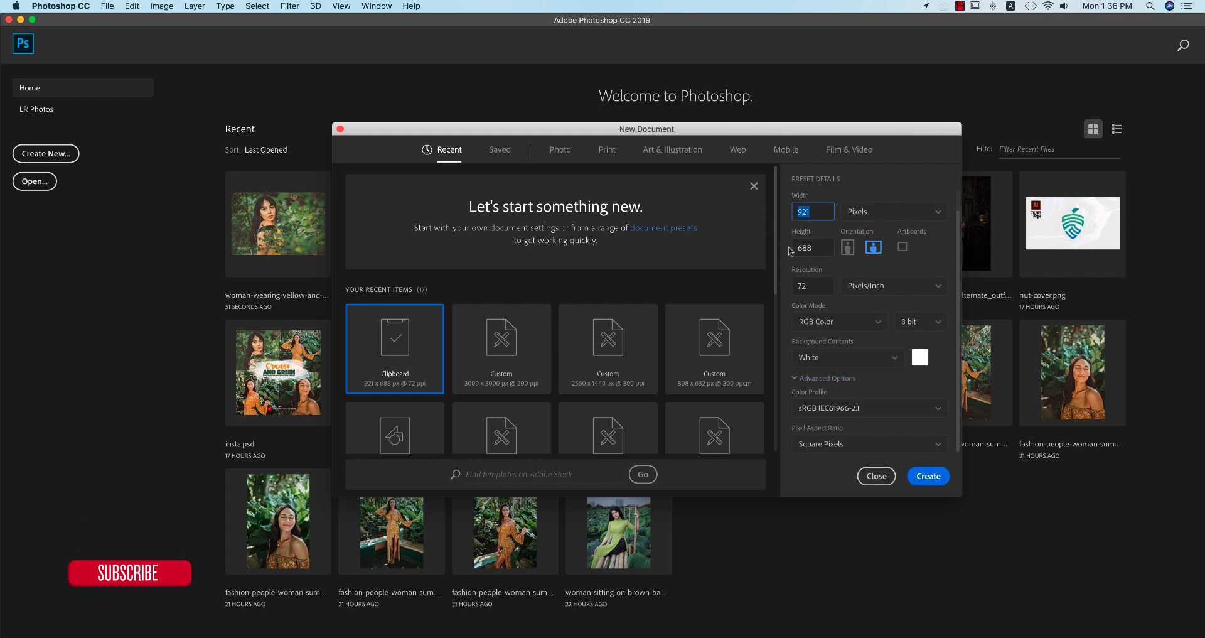
pyautogui.click(502, 348)
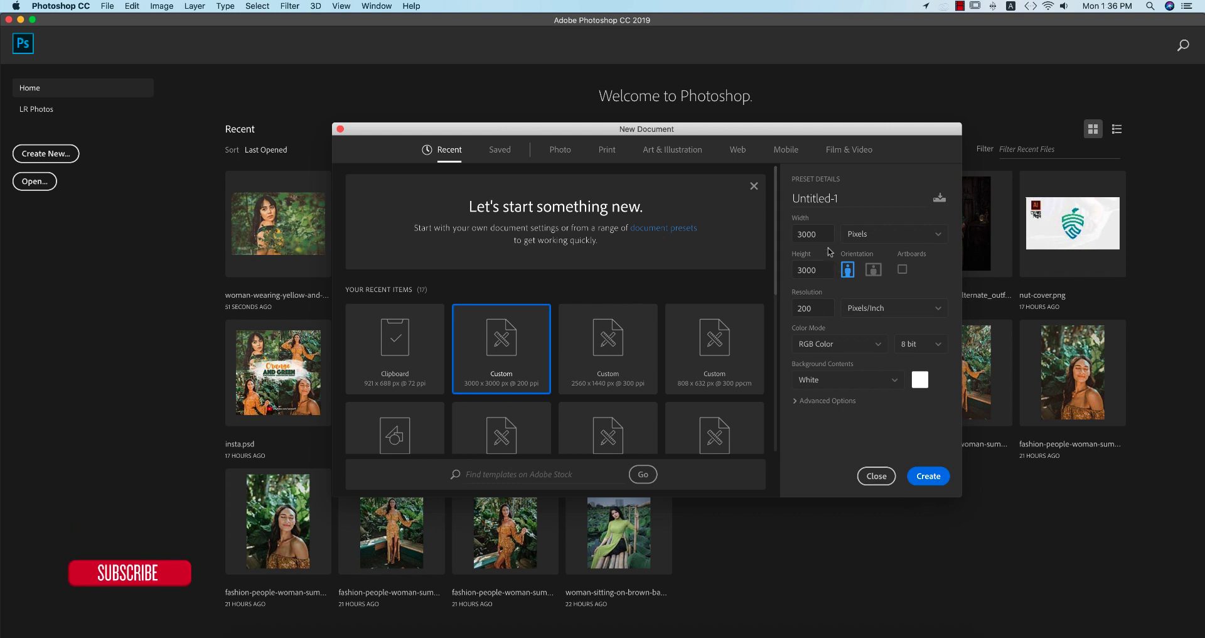
pyautogui.write('5')
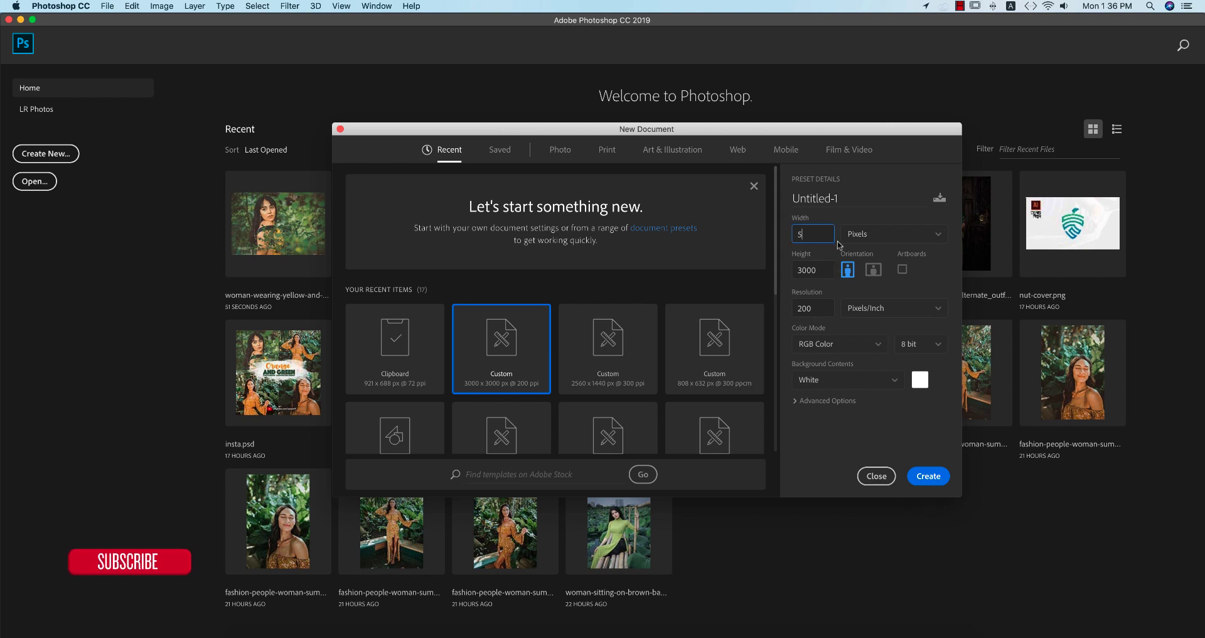
pyautogui.click(816, 269)
pyautogui.write('500')
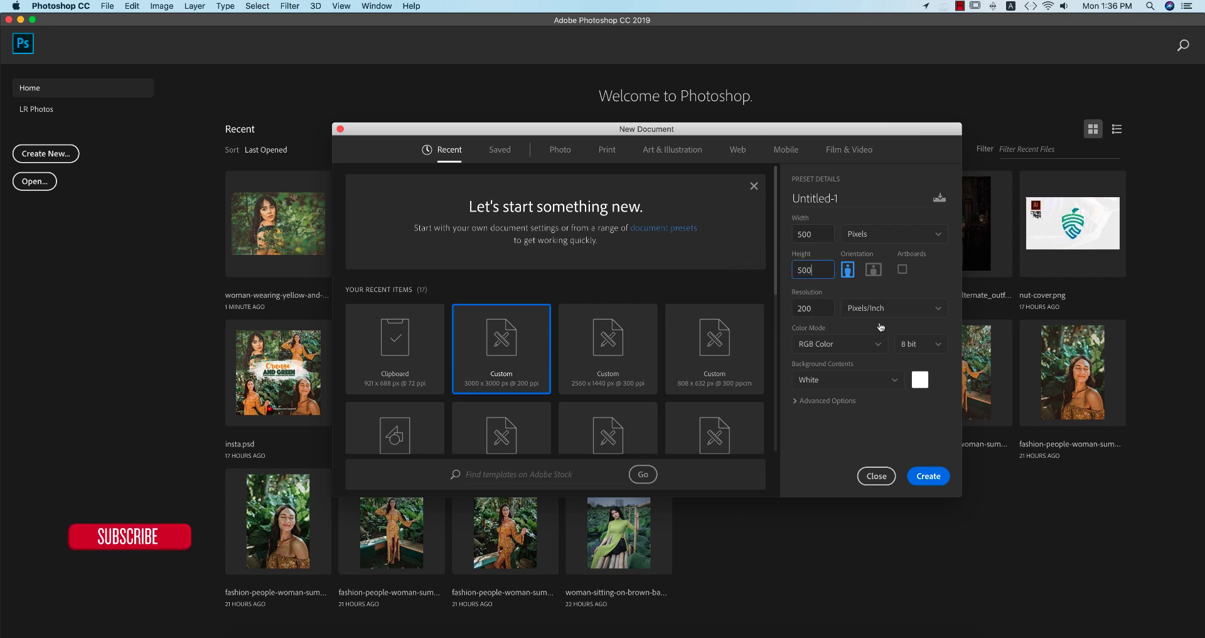
pyautogui.click(930, 476)
pyautogui.click(1184, 225)
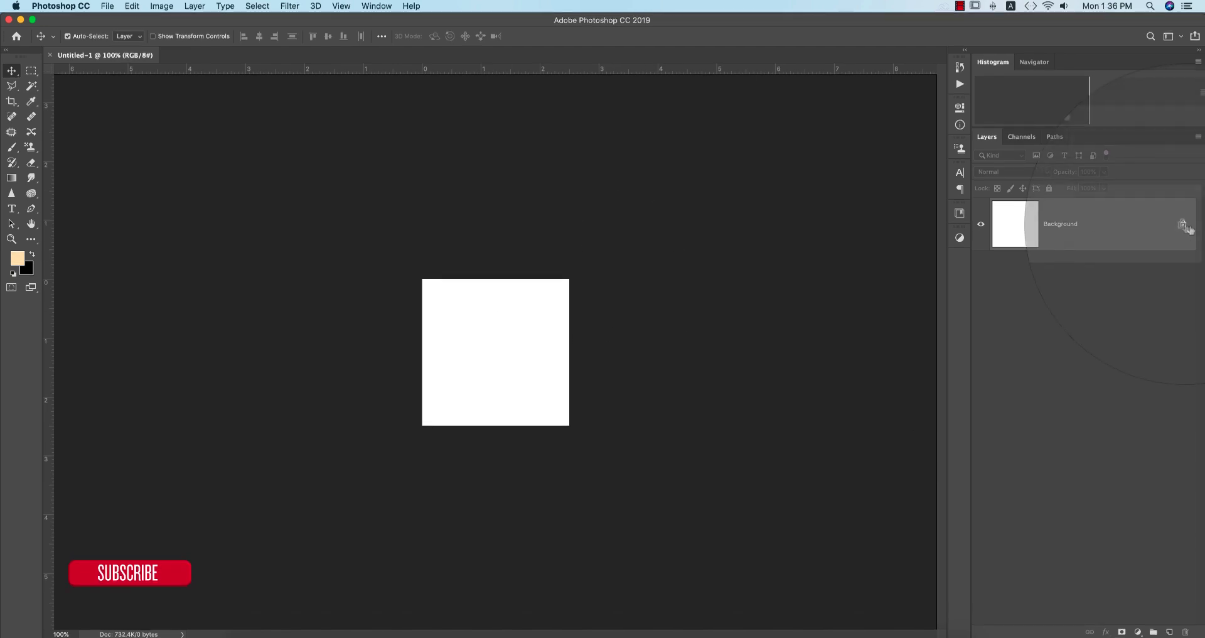
pyautogui.click(981, 224)
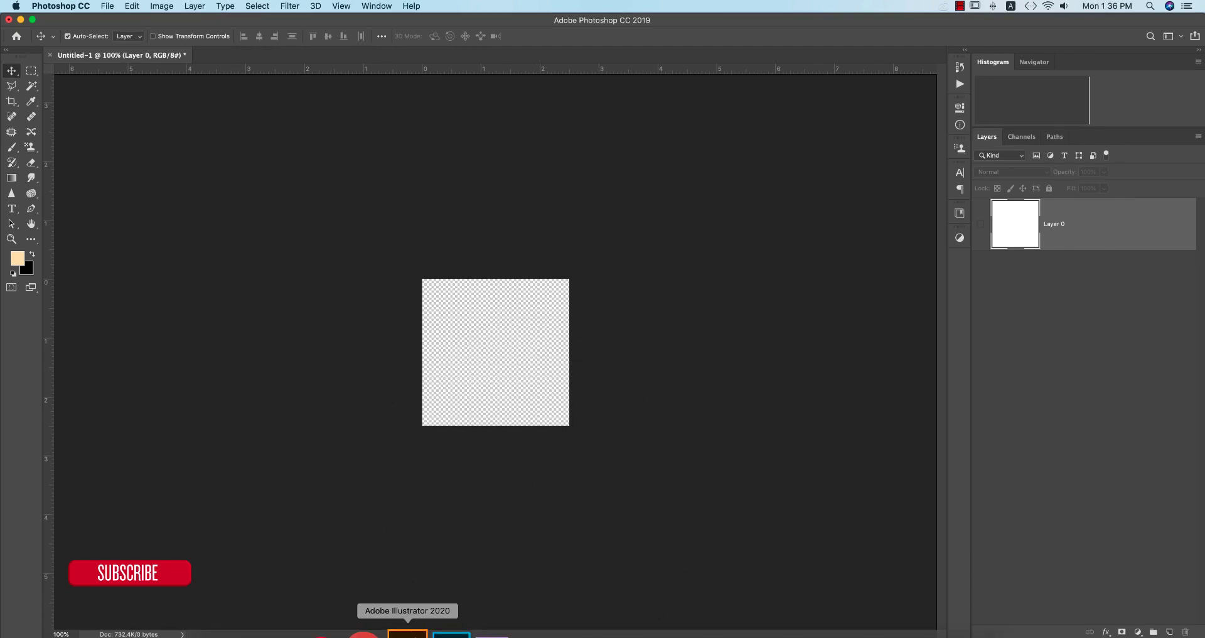
# - Copy the black logo from Illustrator's white artboard and paste it into Untitled-1 as Layer 1
pyautogui.click(412, 633)
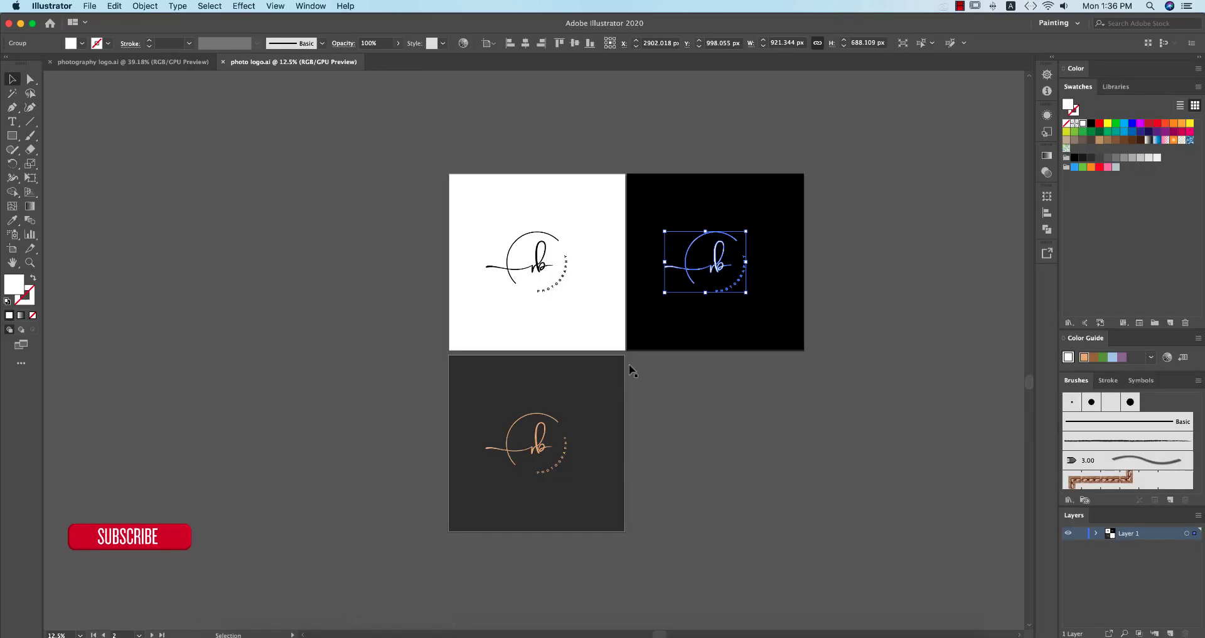
pyautogui.click(565, 276)
pyautogui.press('super+c')
pyautogui.click(709, 392)
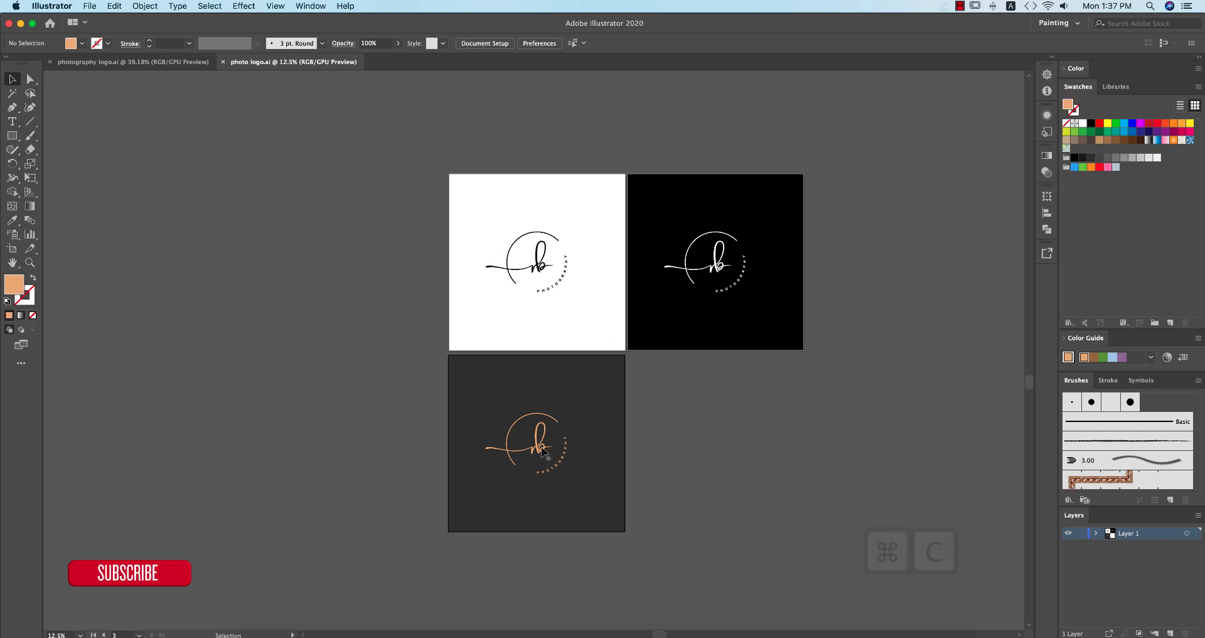
pyautogui.click(565, 276)
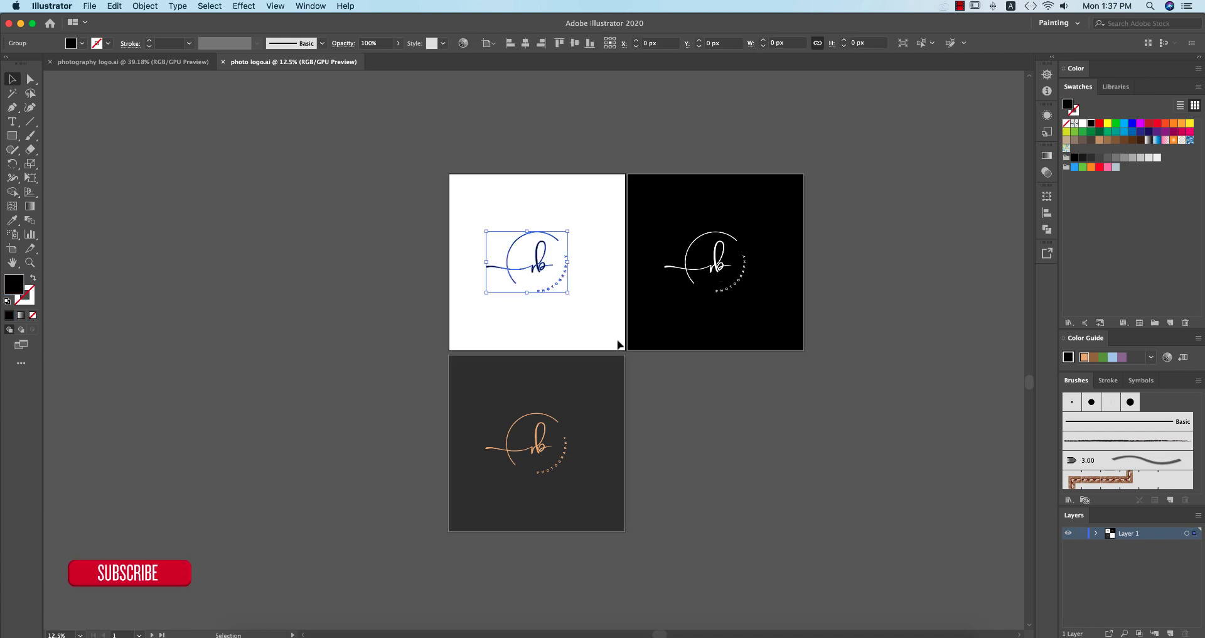
pyautogui.press('super+c')
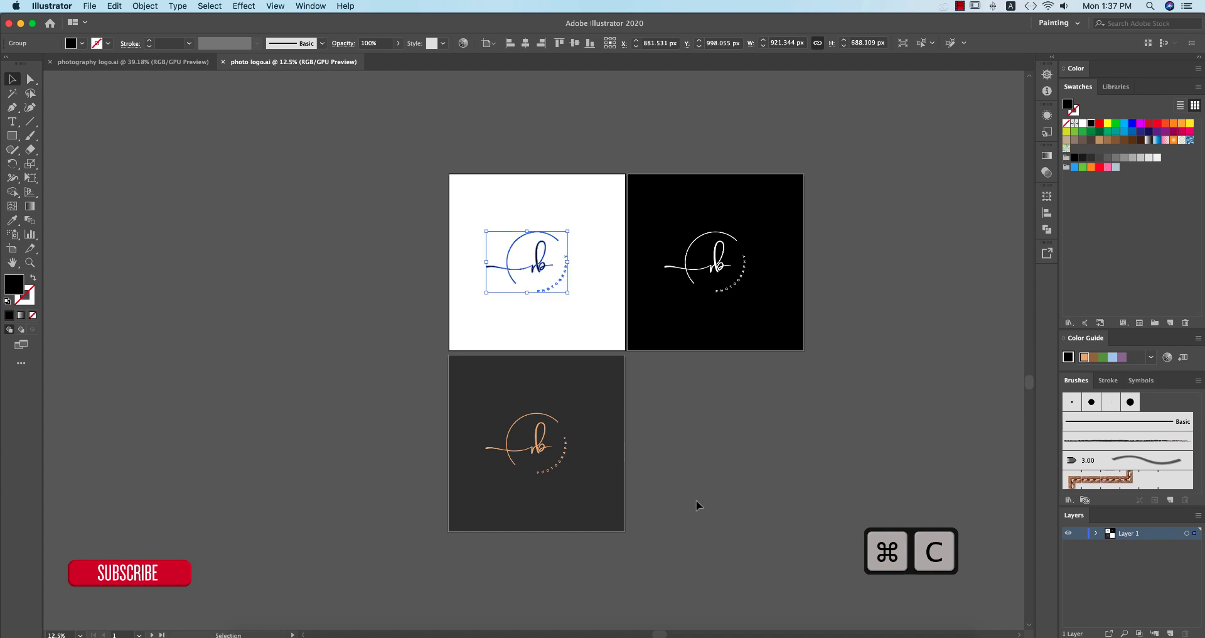
pyautogui.click(435, 633)
pyautogui.press('super+v')
pyautogui.click(647, 273)
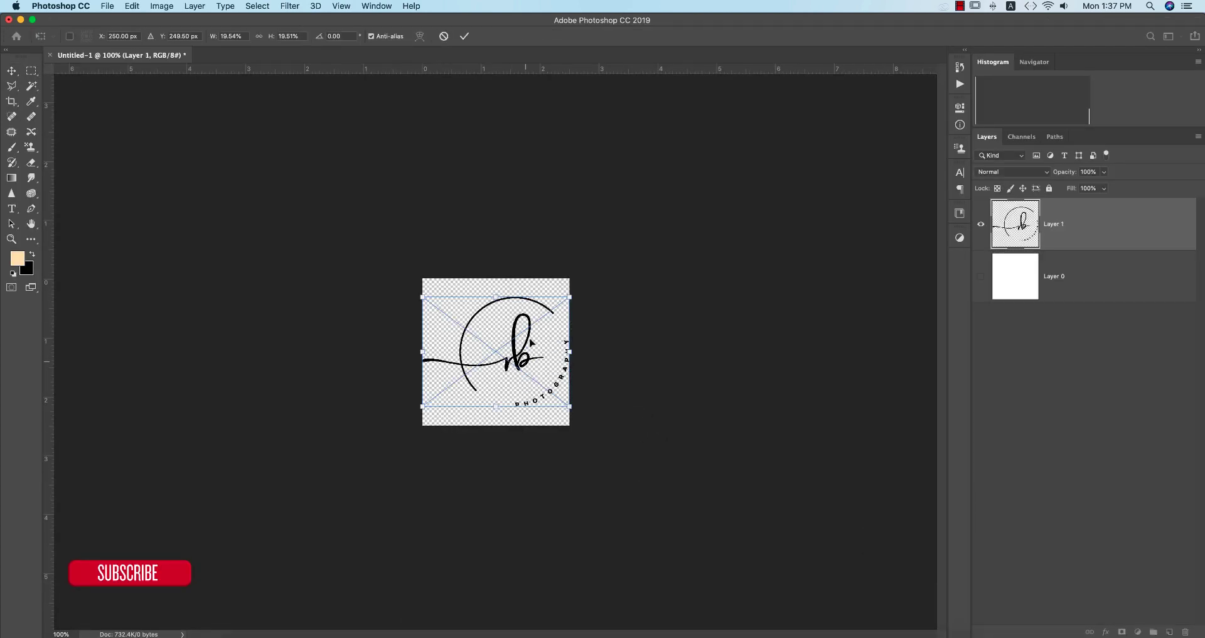
# - Commit the pasted logo, define it as the 'photography logo' brush preset, and close Untitled-1
pyautogui.click(464, 36)
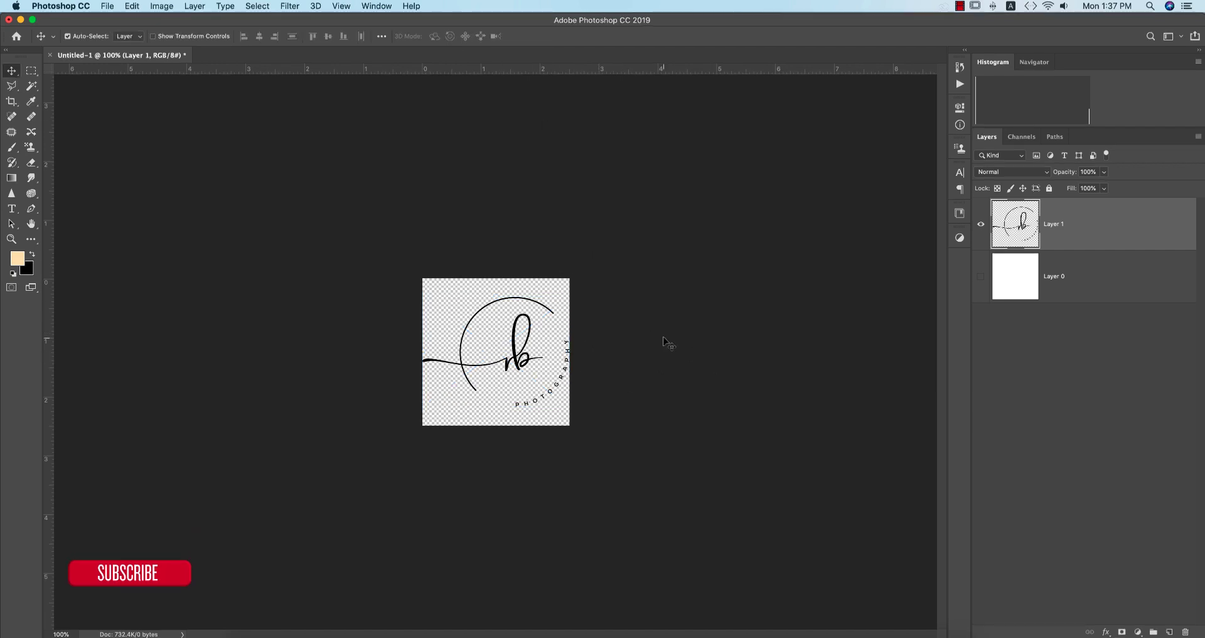
pyautogui.click(132, 6)
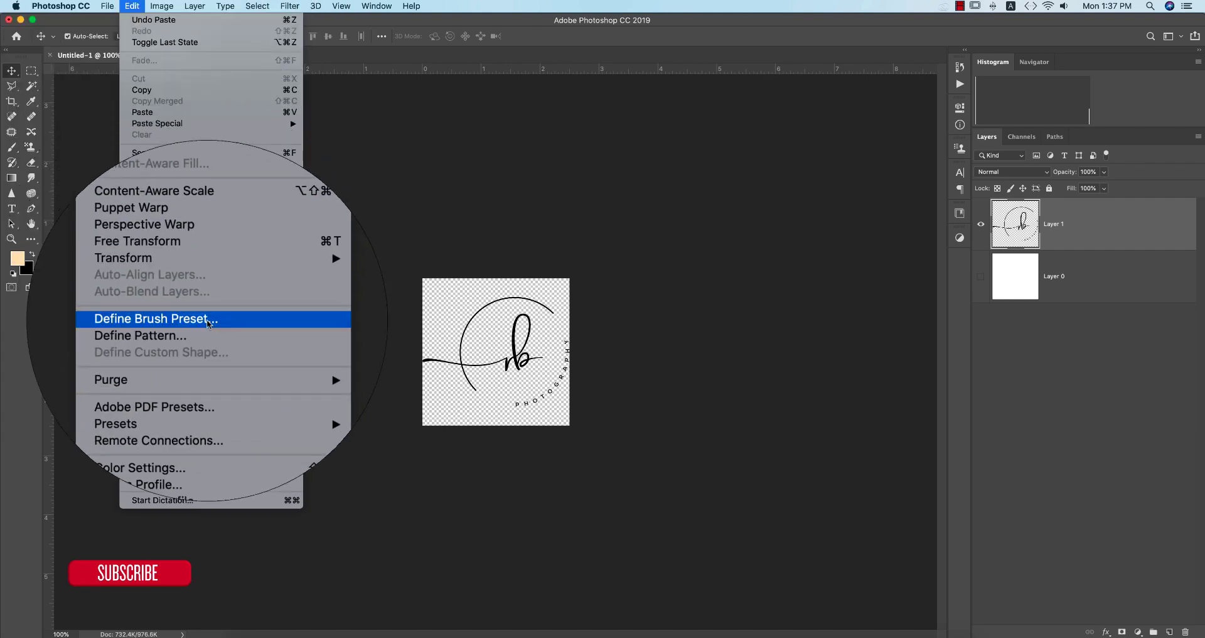
pyautogui.click(172, 319)
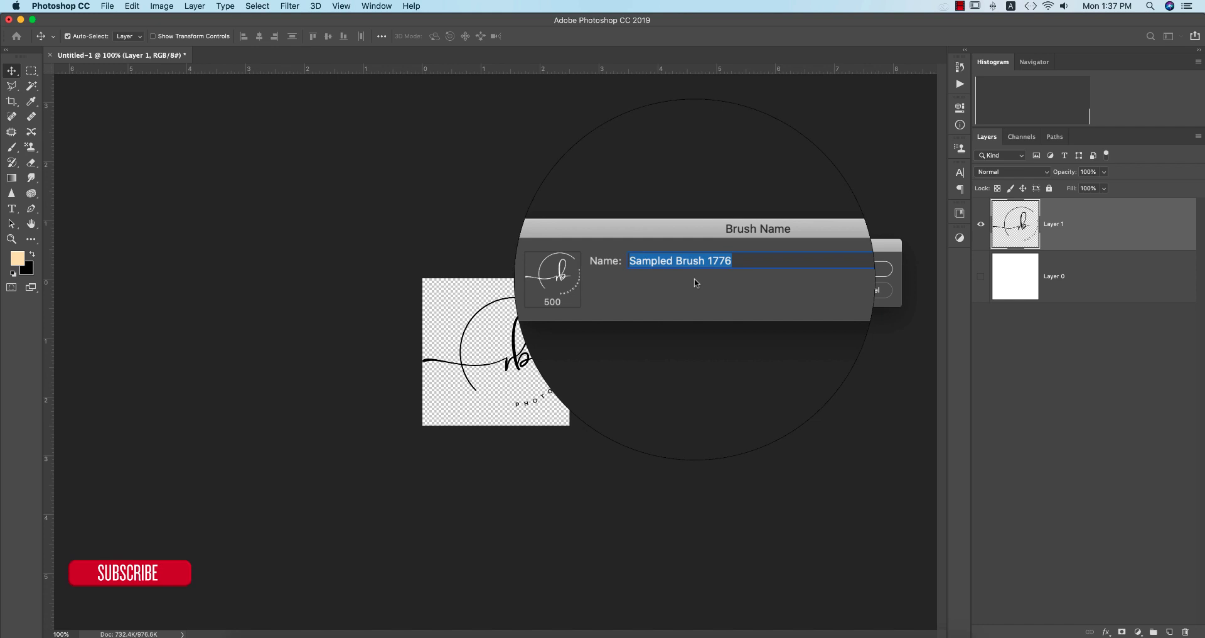
pyautogui.write('photo')
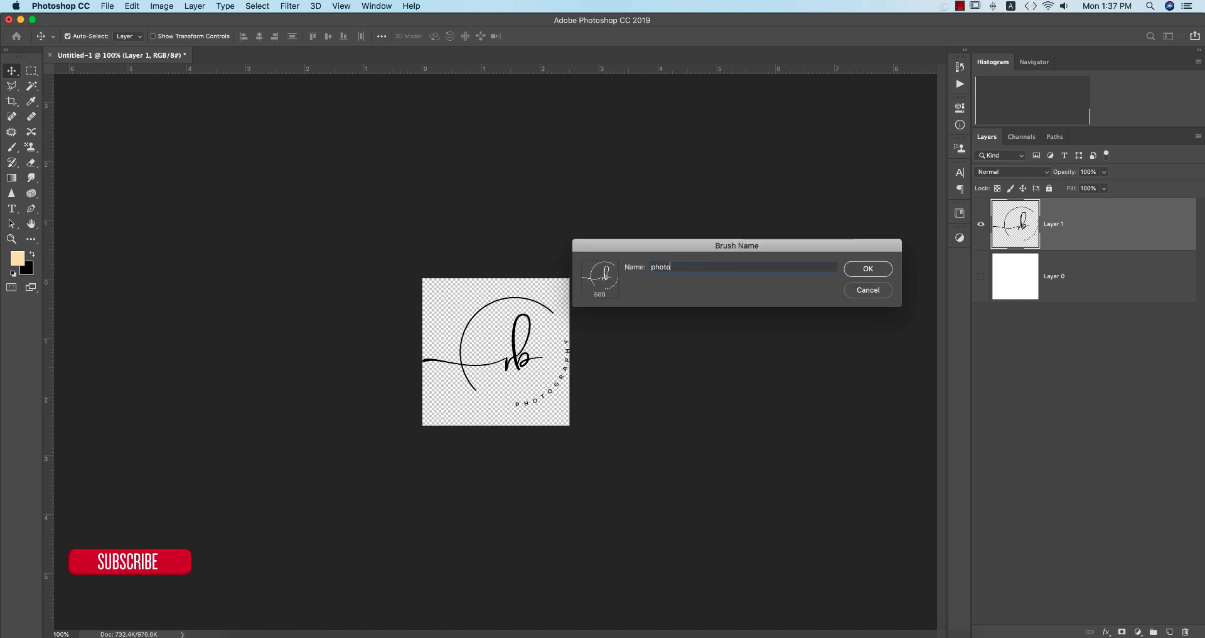
pyautogui.write('graphy log')
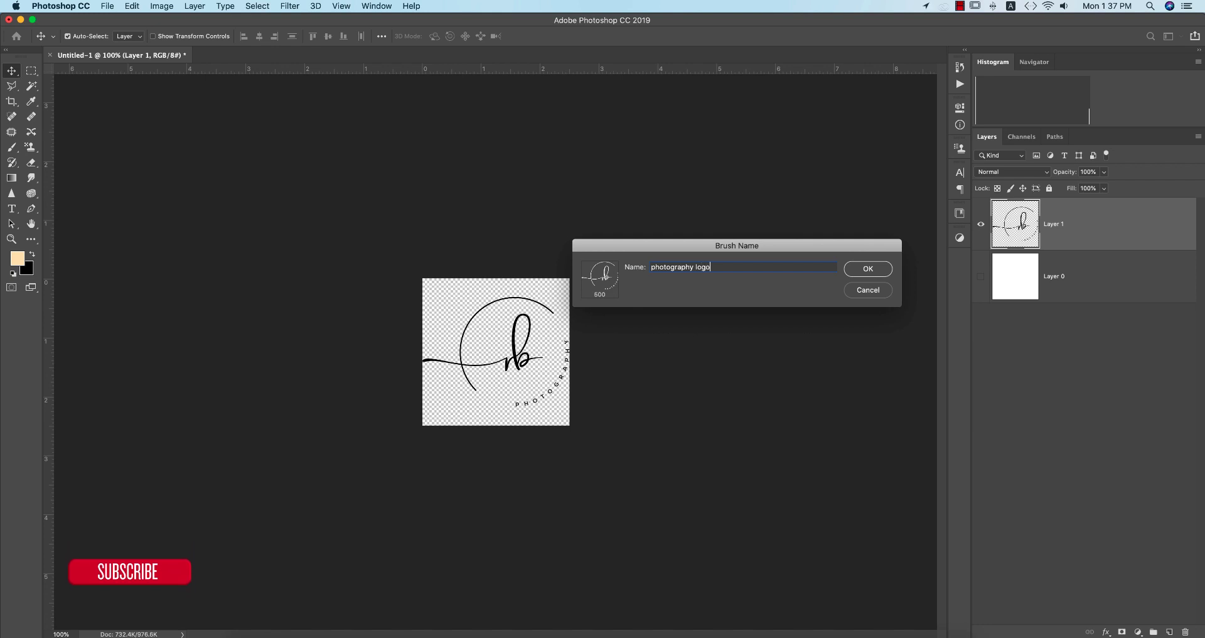
pyautogui.click(869, 268)
pyautogui.press('b')
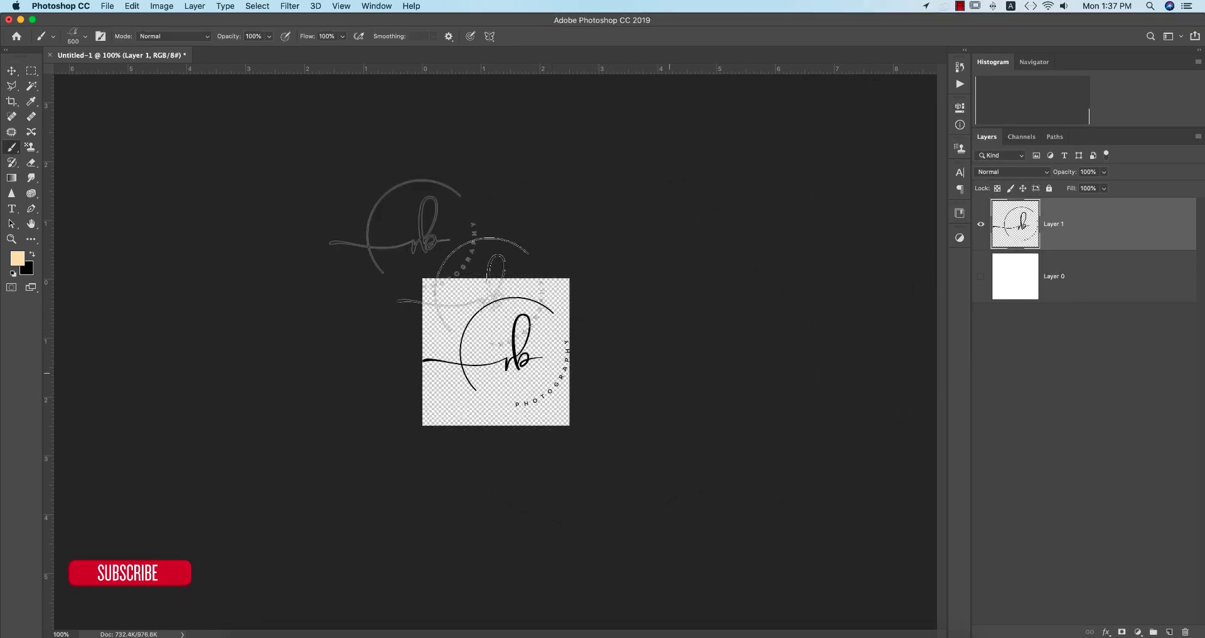
pyautogui.click(50, 56)
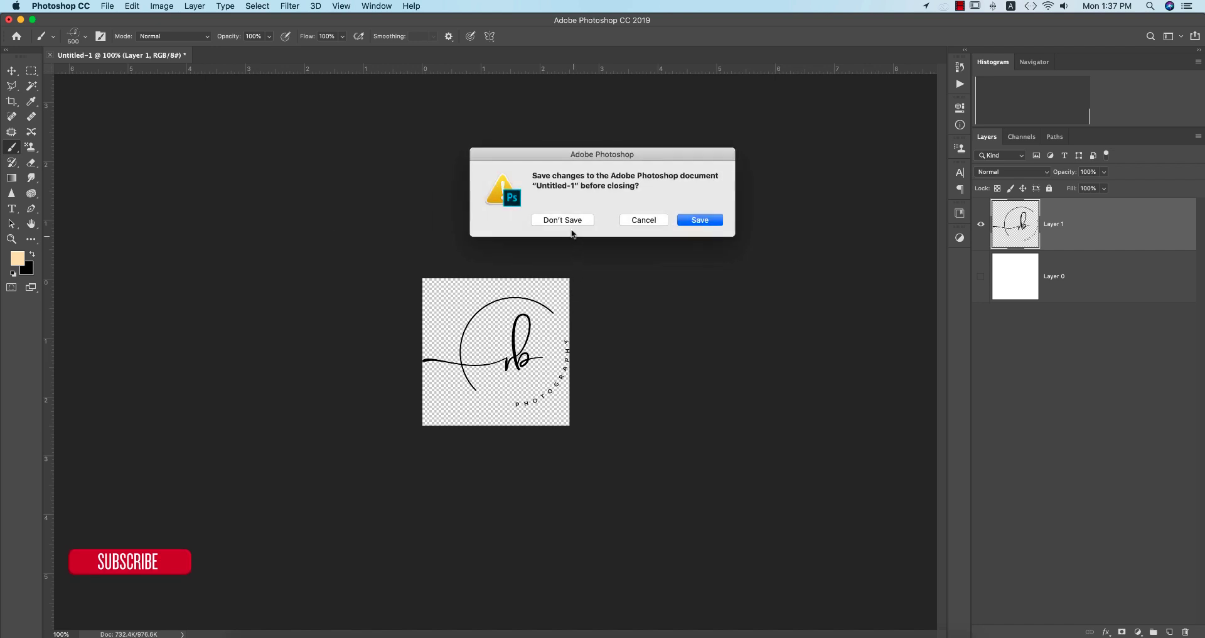
# - Discard Untitled-1's changes, reopen the yellow-dress photo, and pick the logo brush at 1400 px
pyautogui.click(527, 218)
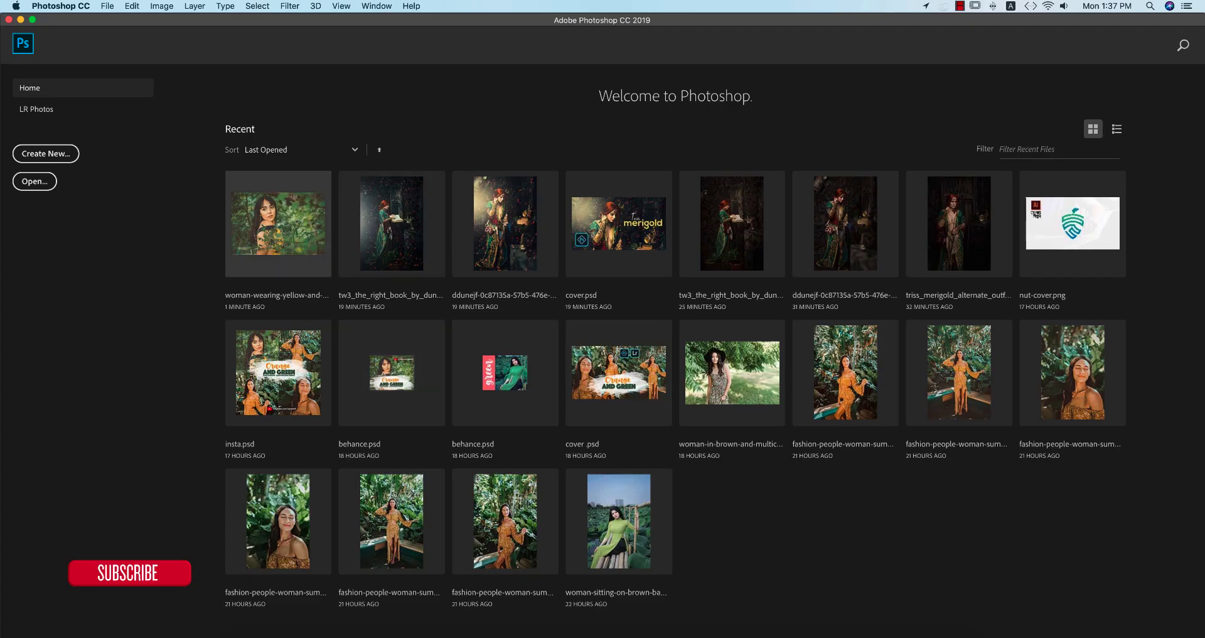
pyautogui.click(278, 224)
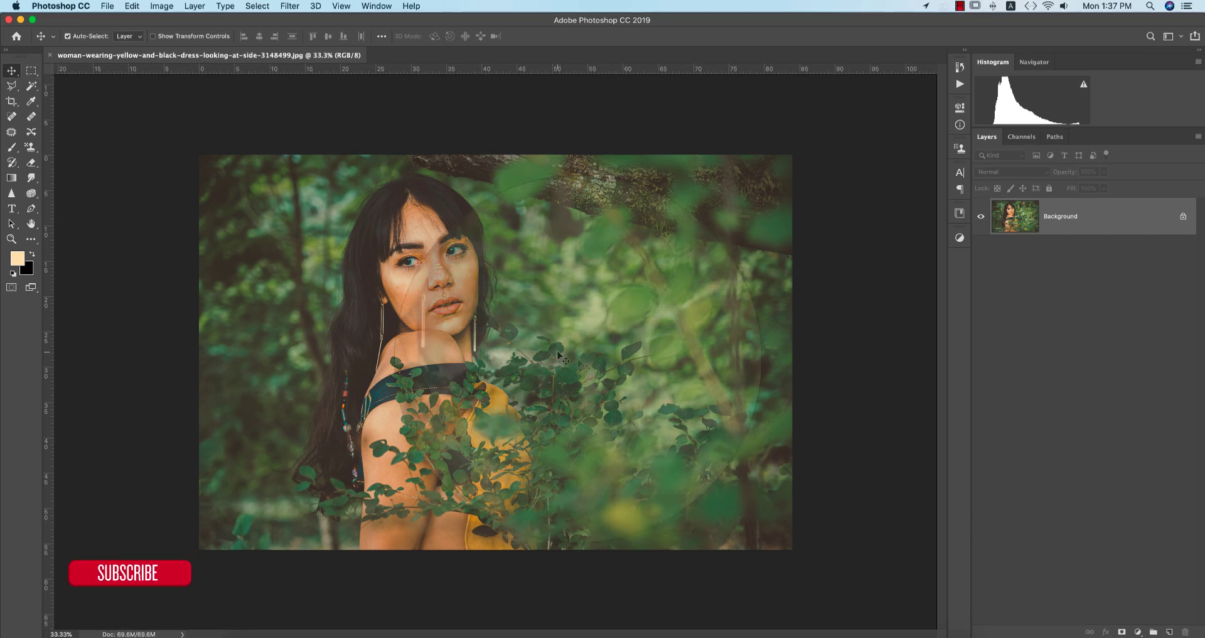
pyautogui.press('b')
pyautogui.rightClick(659, 269)
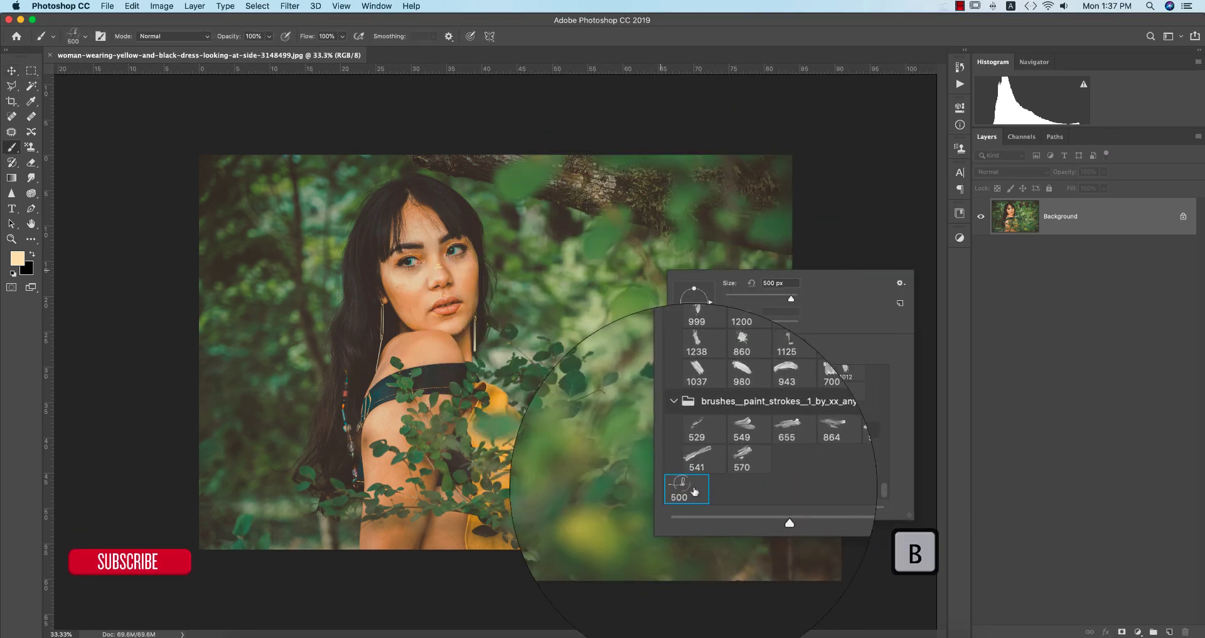
pyautogui.moveTo(791, 298); pyautogui.dragTo(810, 300)
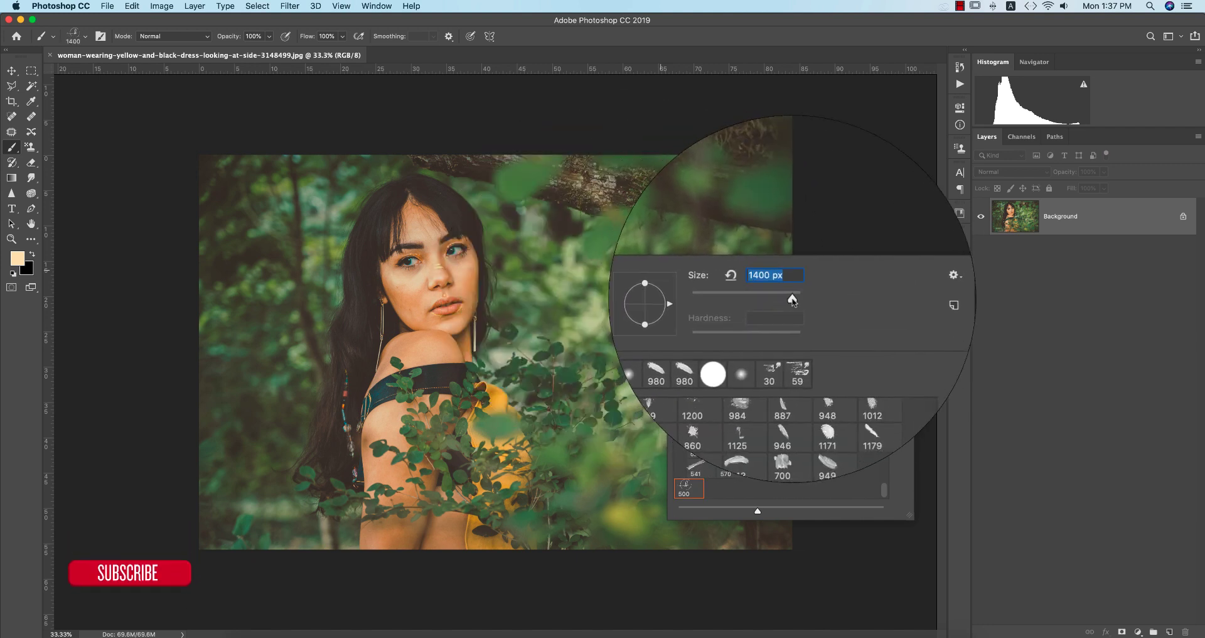
pyautogui.press('Return')
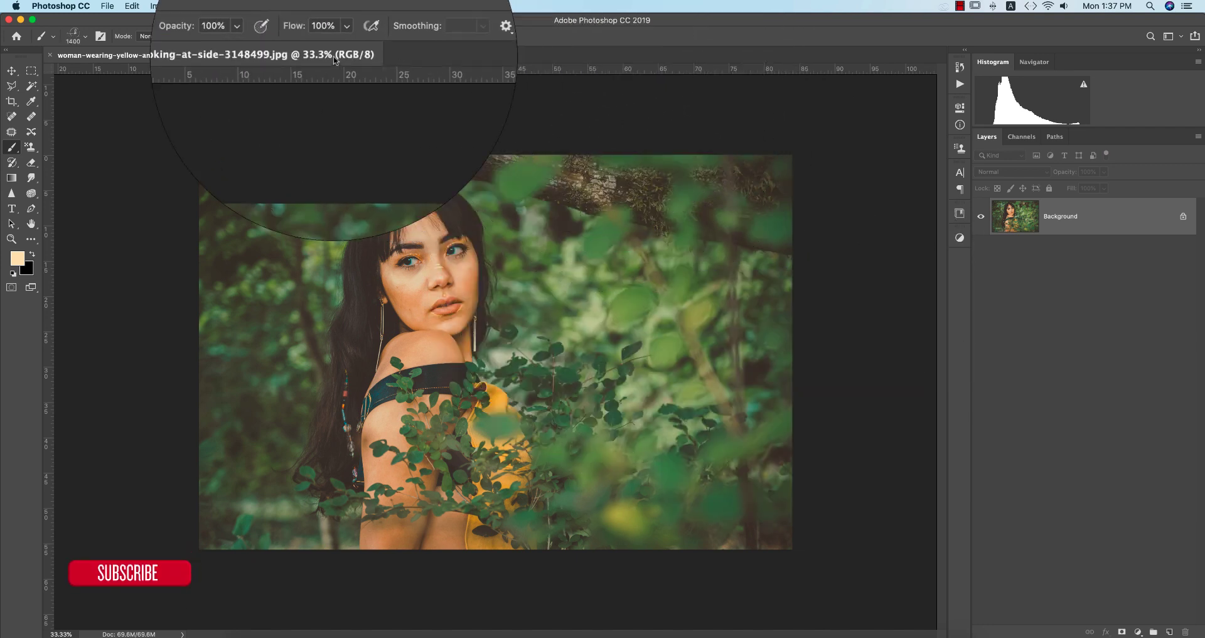
# - Stamp the rb logo brush at the photo's lower right on a new Layer 1
pyautogui.click(343, 30)
pyautogui.click(722, 462)
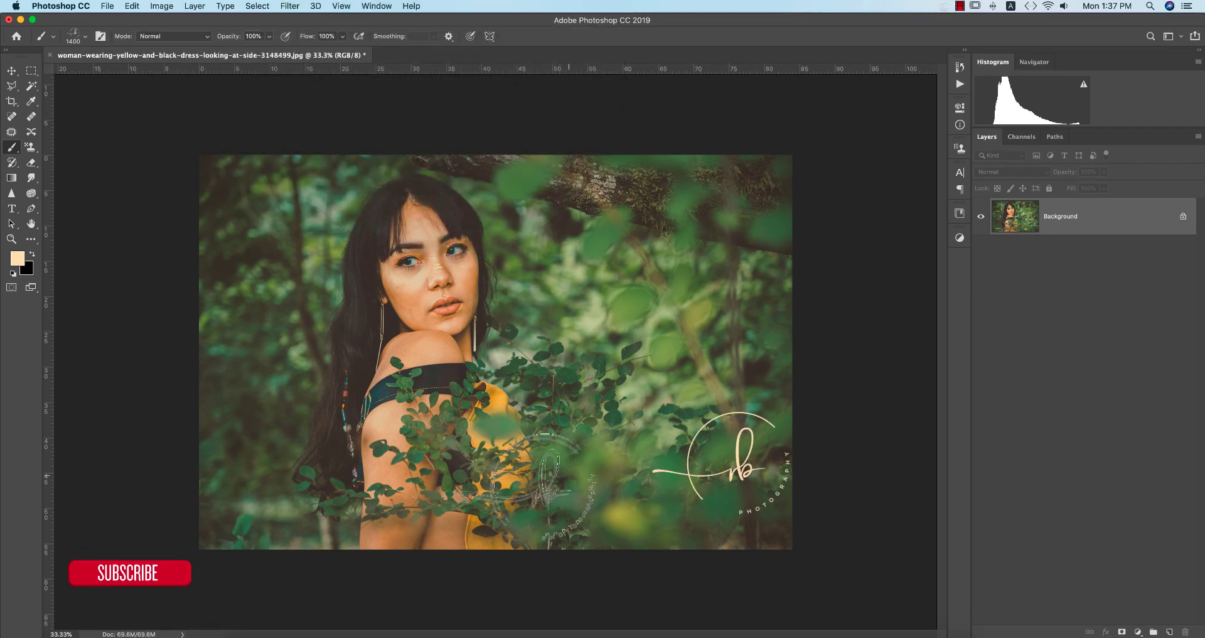
pyautogui.press('super+z')
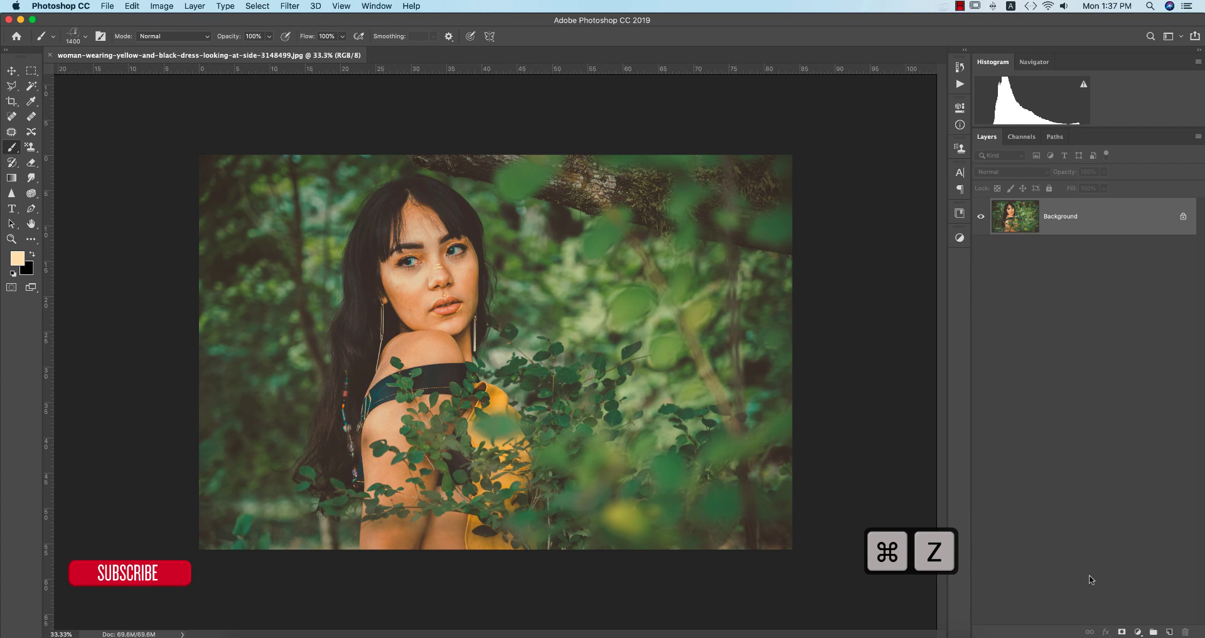
pyautogui.click(1170, 632)
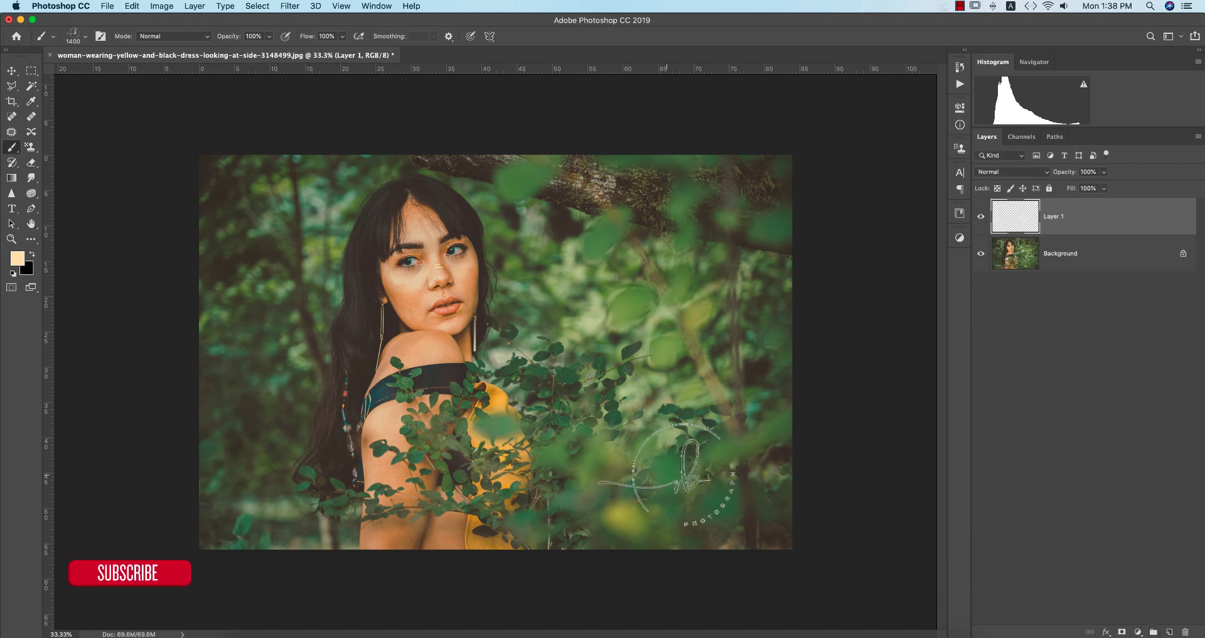
pyautogui.click(675, 471)
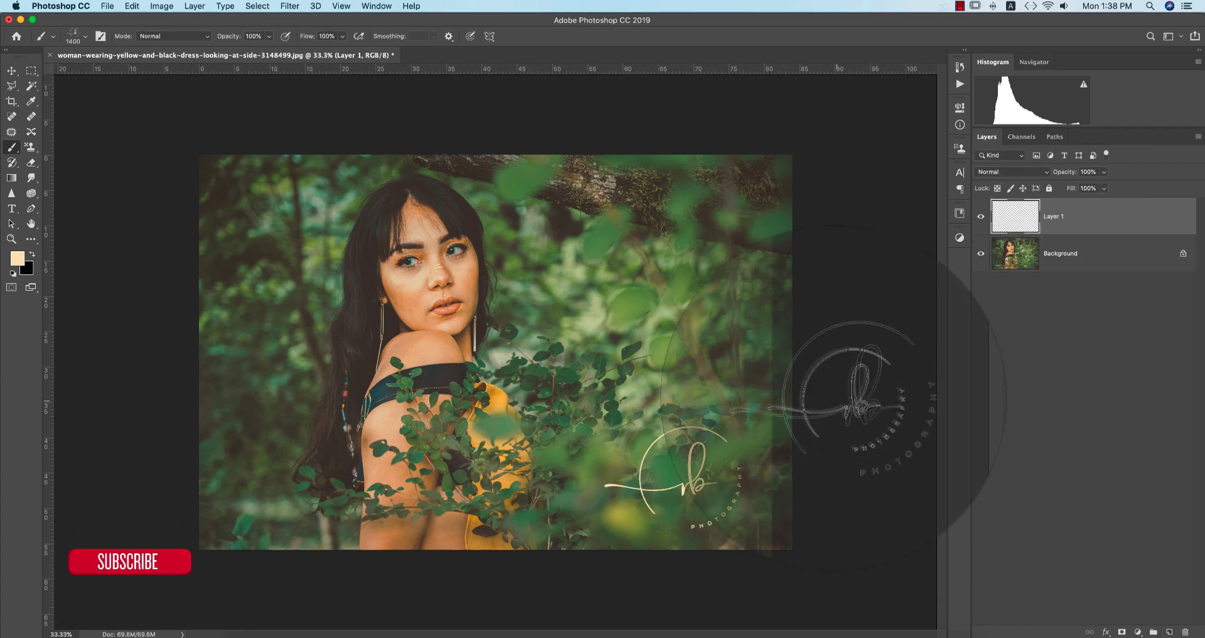
# - Lower the logo layer to 72% opacity and scale the logo down to about 79.5%
pyautogui.moveTo(1056, 174); pyautogui.dragTo(1042, 174)
pyautogui.press('super+t')
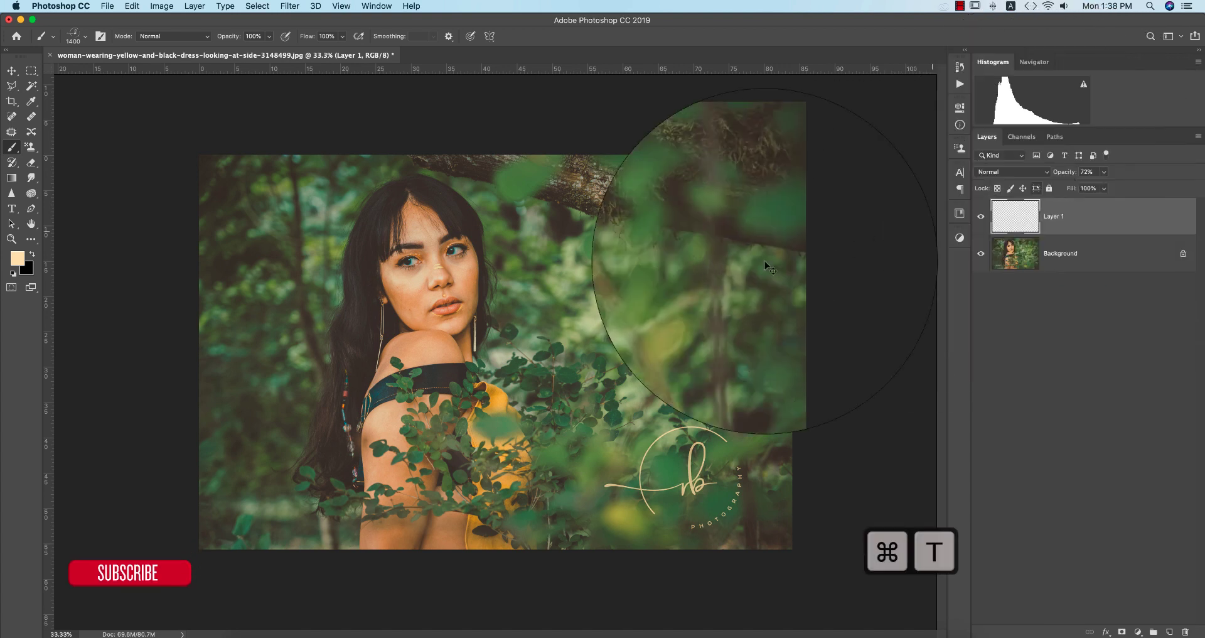
pyautogui.moveTo(604, 423); pyautogui.dragTo(645, 457)
pyautogui.press('Return')
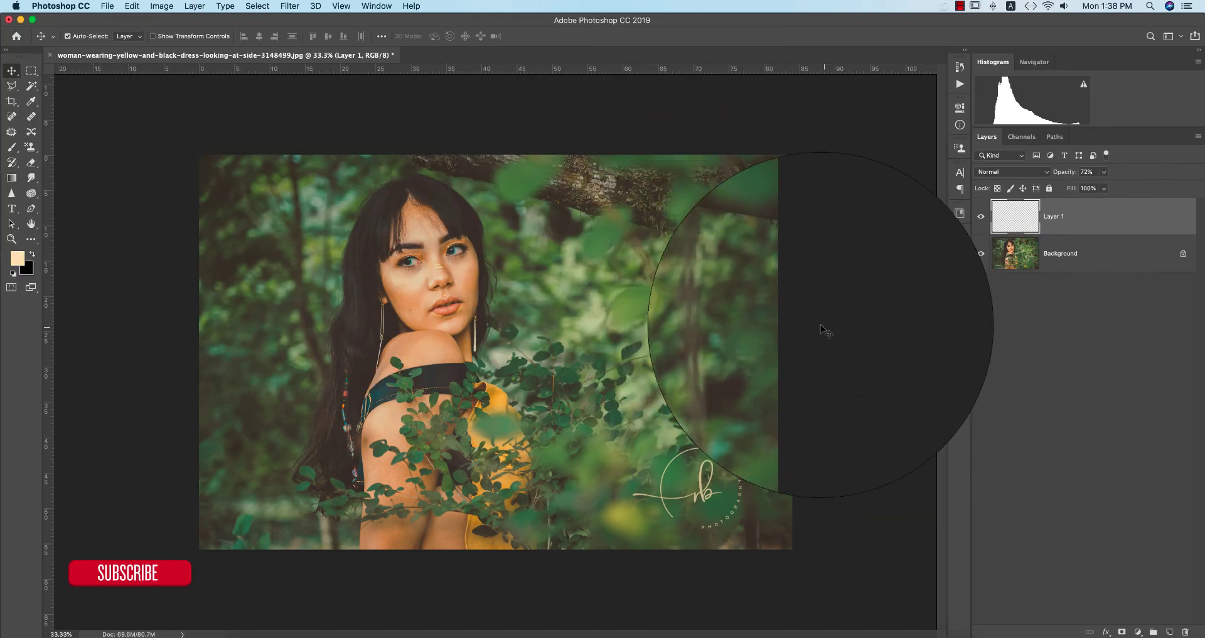
pyautogui.click(1137, 629)
# - Add a Solid Color fill layer and clip it to the logo layer
pyautogui.click(1127, 404)
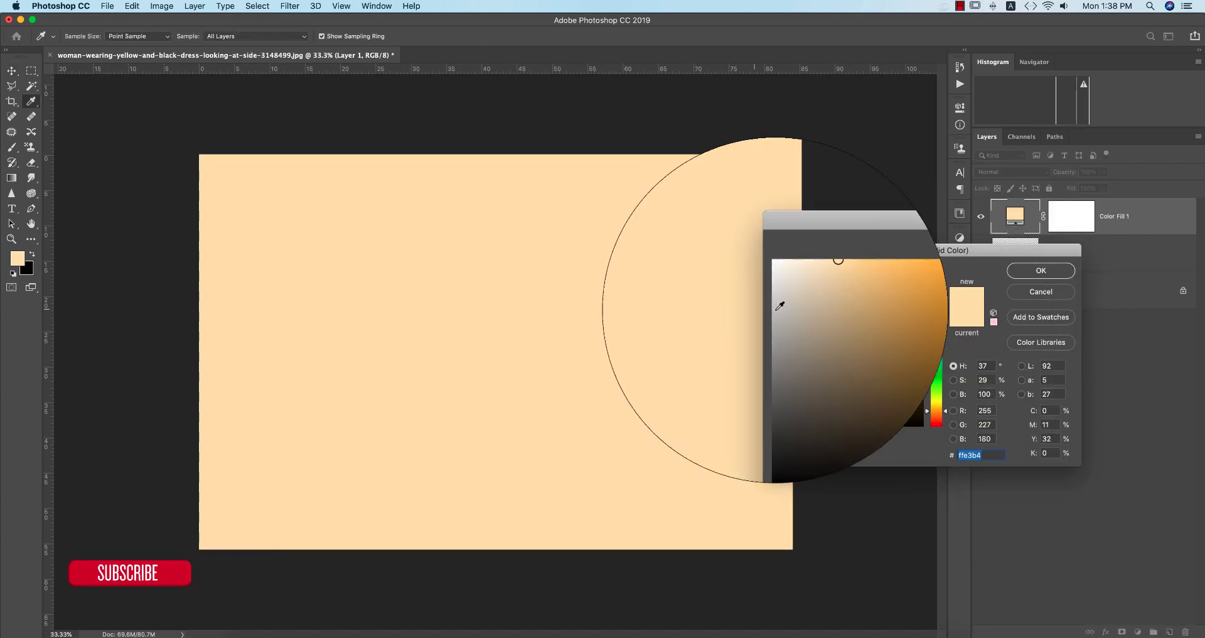
pyautogui.click(1041, 270)
pyautogui.rightClick(1118, 216)
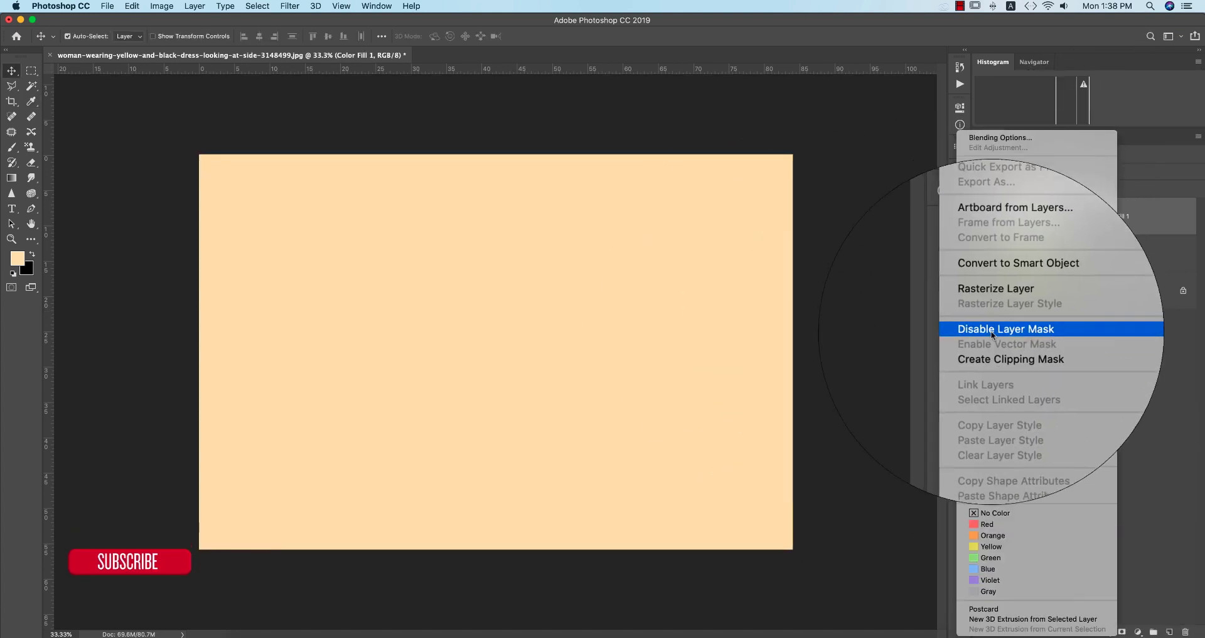
pyautogui.click(995, 343)
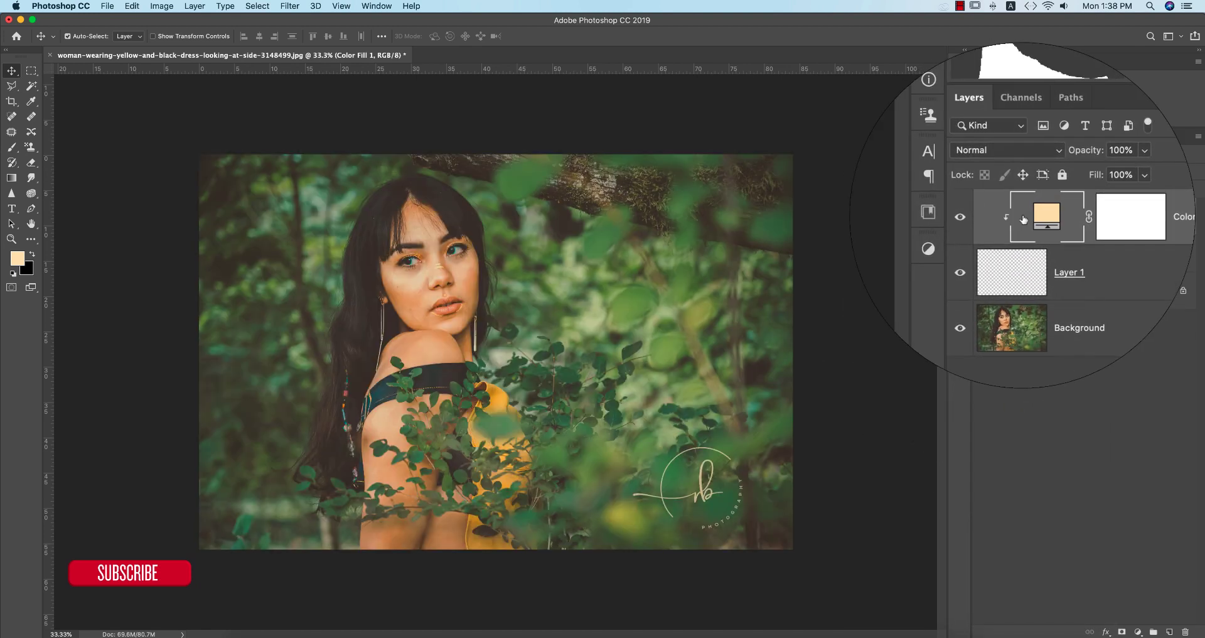
# - Set the clipped fill colour to pure white ffffff so the logo turns white
pyautogui.doubleClick(1015, 217)
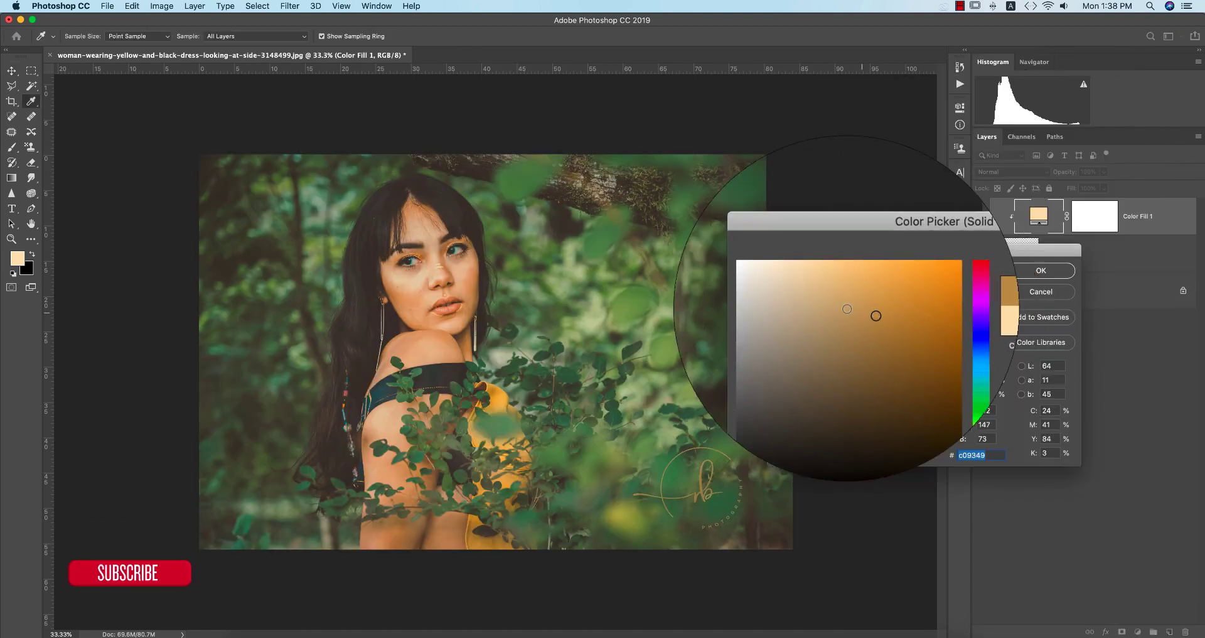
pyautogui.click(902, 402)
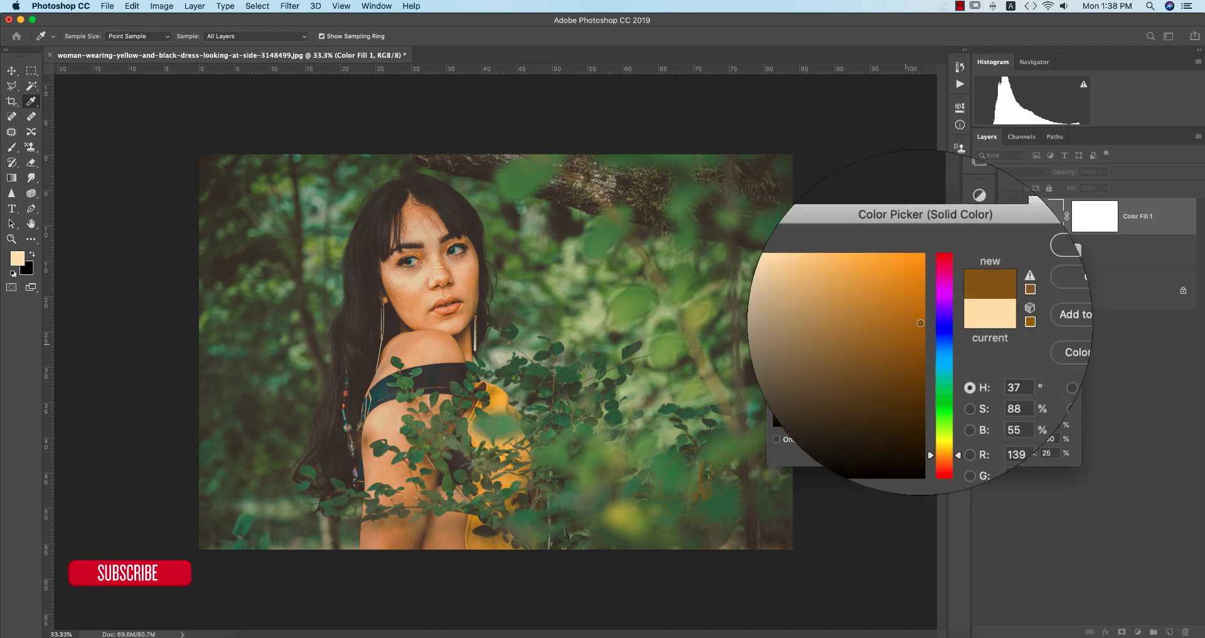
pyautogui.click(461, 308)
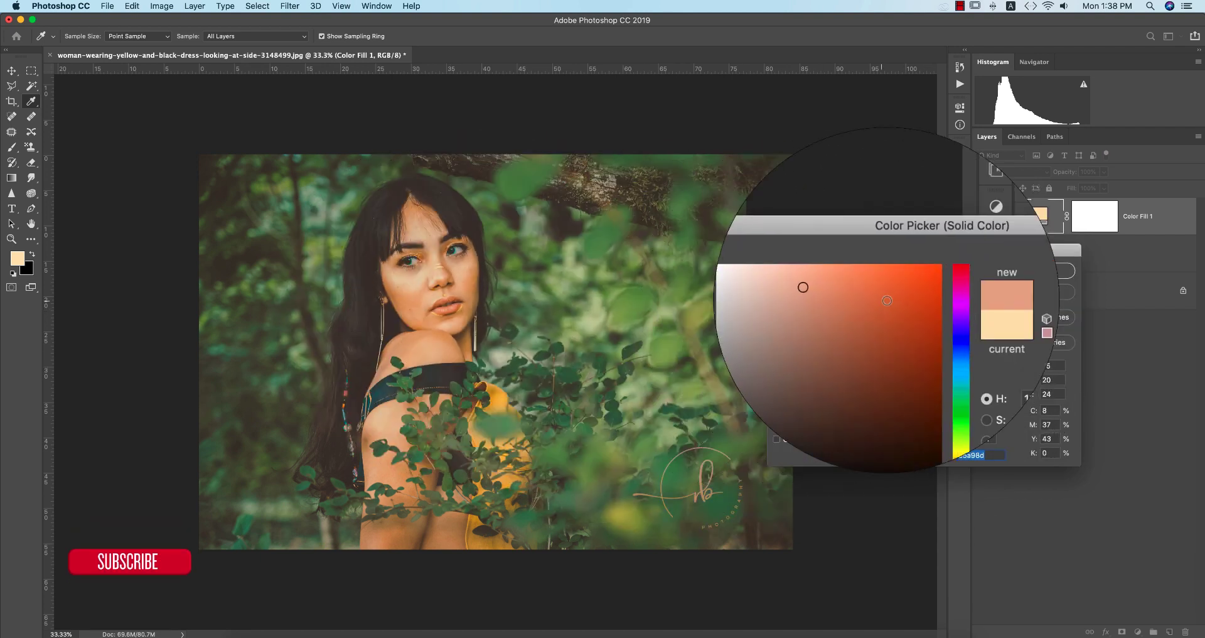
pyautogui.click(774, 277)
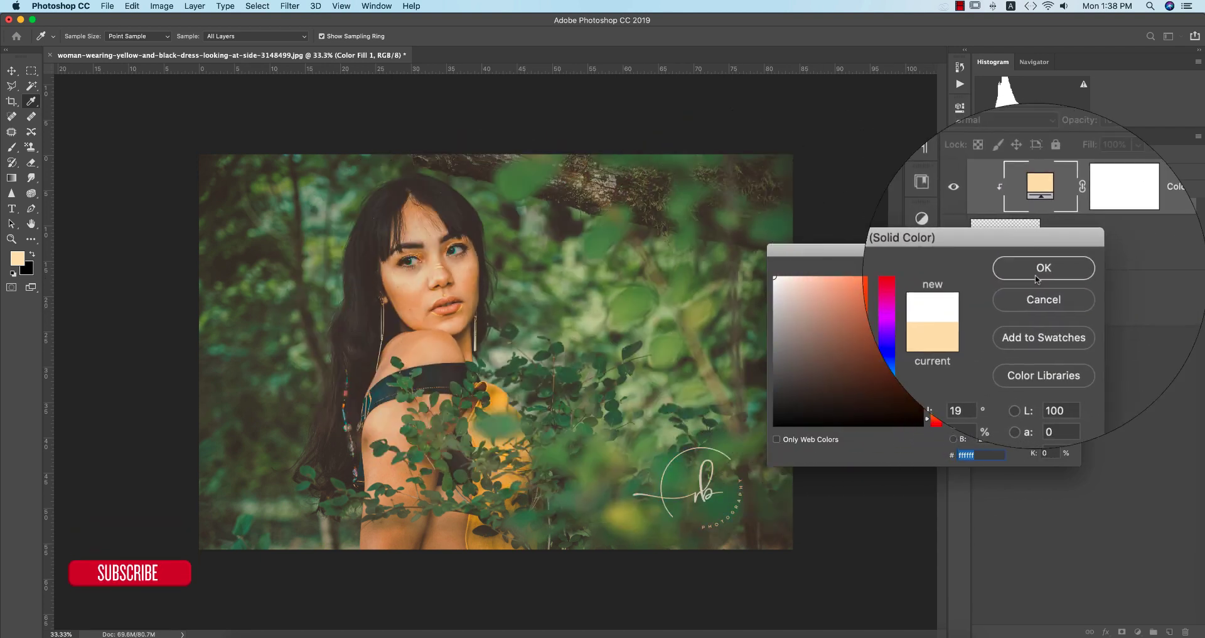
pyautogui.click(1023, 273)
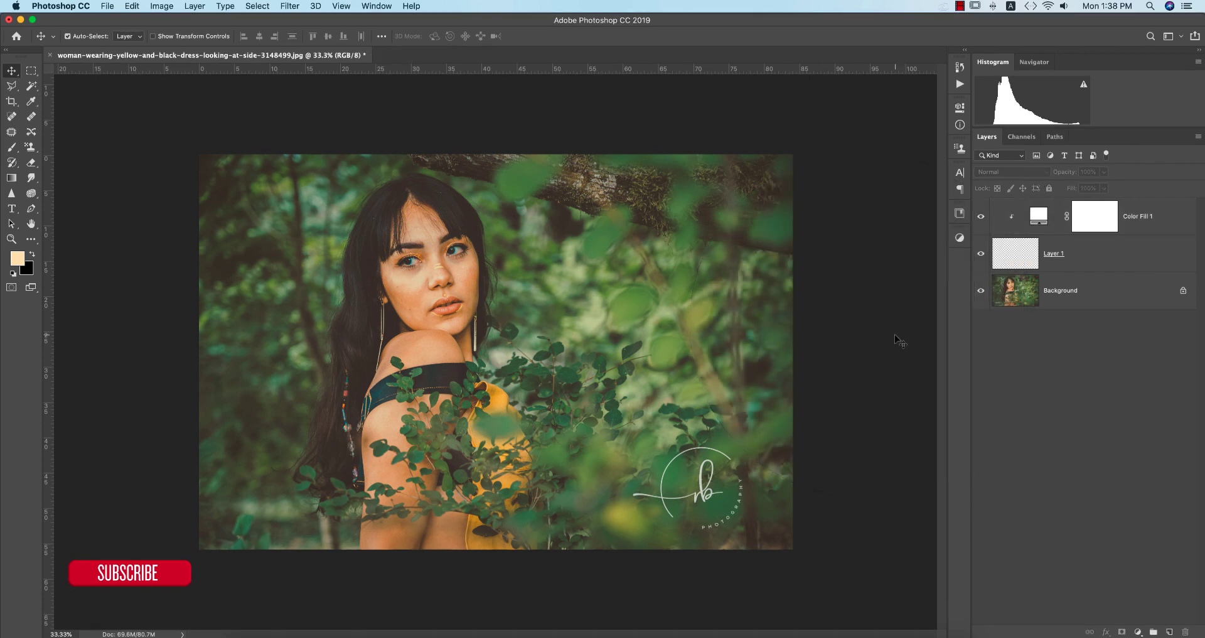
pyautogui.press('shift+super+s')
# - Save a JPEG copy of the watermarked photo into the 2-5-2020 folder
pyautogui.click(656, 342)
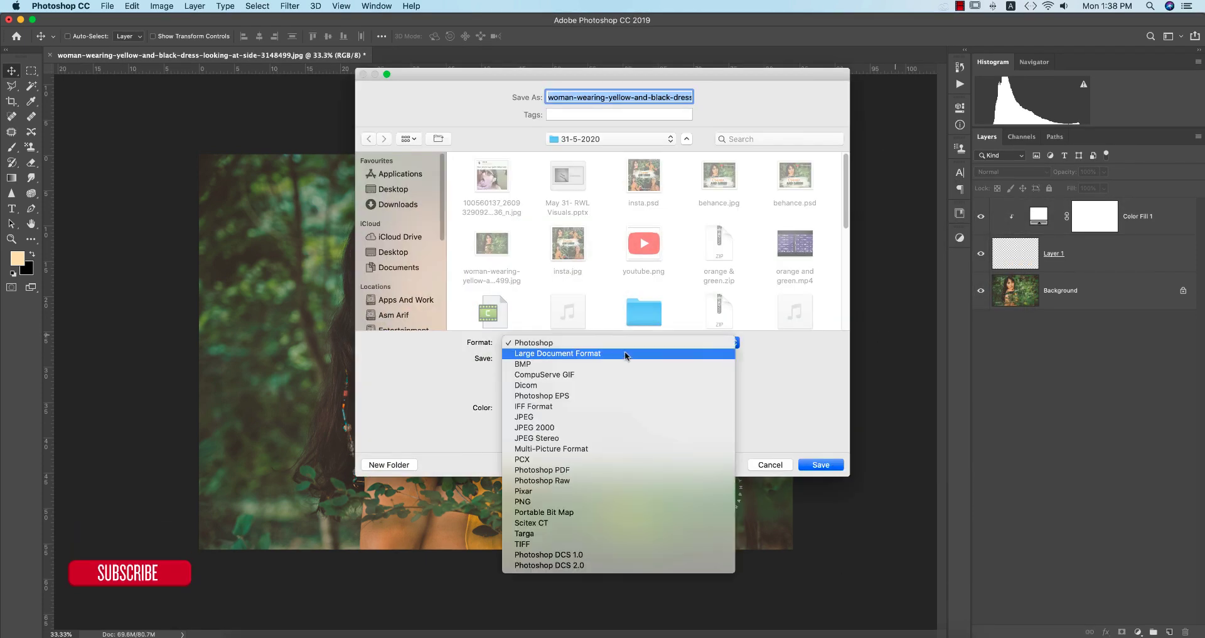
pyautogui.click(627, 416)
pyautogui.click(406, 300)
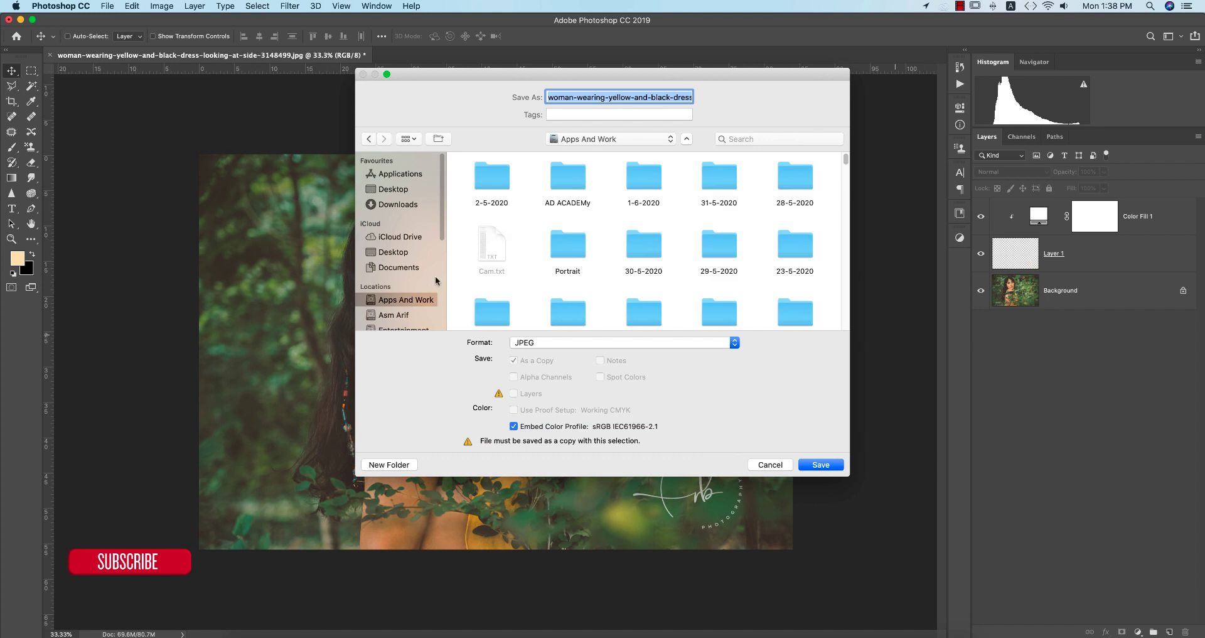
pyautogui.doubleClick(493, 178)
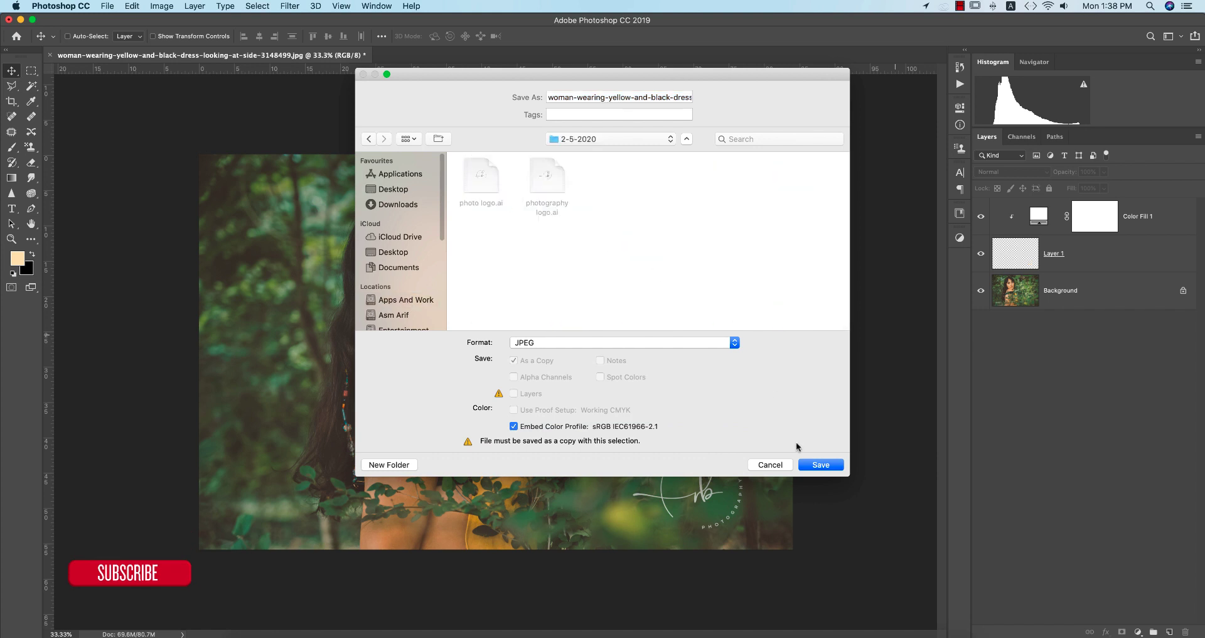
pyautogui.press('Return')
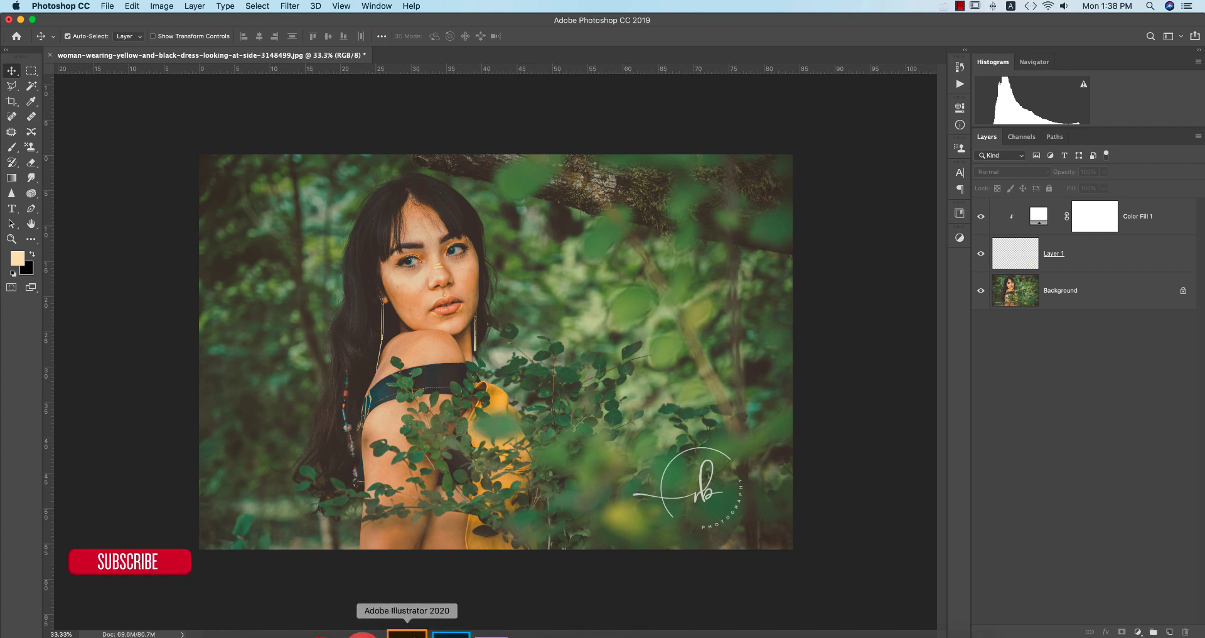
# - Bring photo logo.ai forward in Illustrator to review the white, black and dark logo artboards
pyautogui.click(404, 633)
pyautogui.click(736, 434)
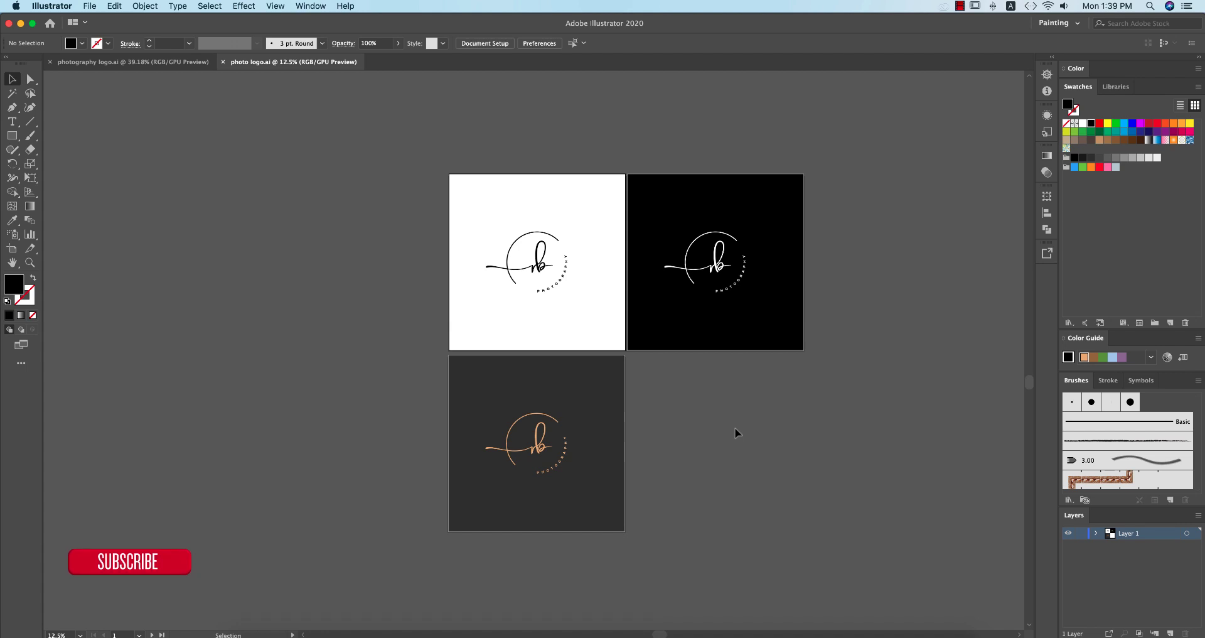
pyautogui.click(566, 274)
pyautogui.click(693, 415)
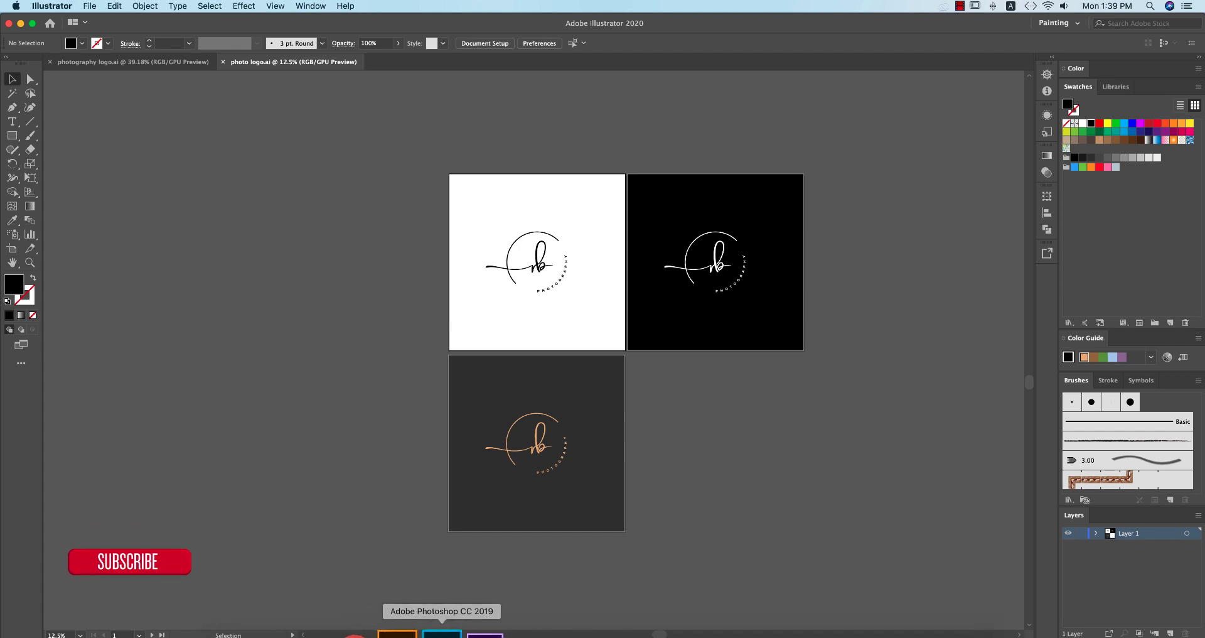
pyautogui.click(440, 633)
pyautogui.click(408, 633)
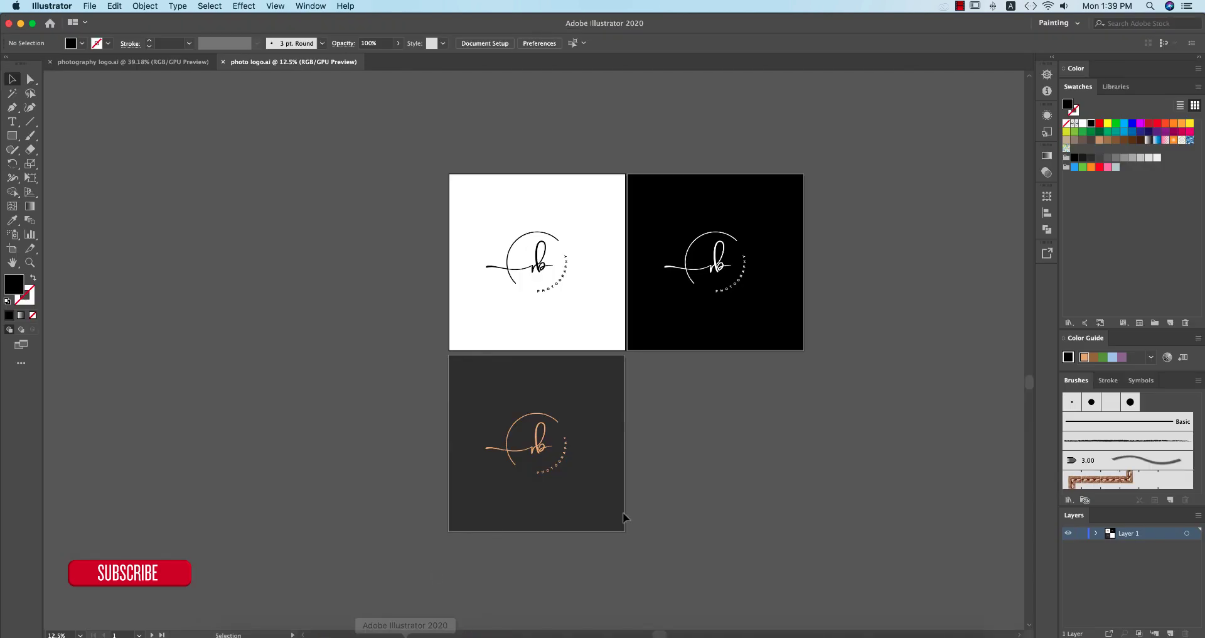